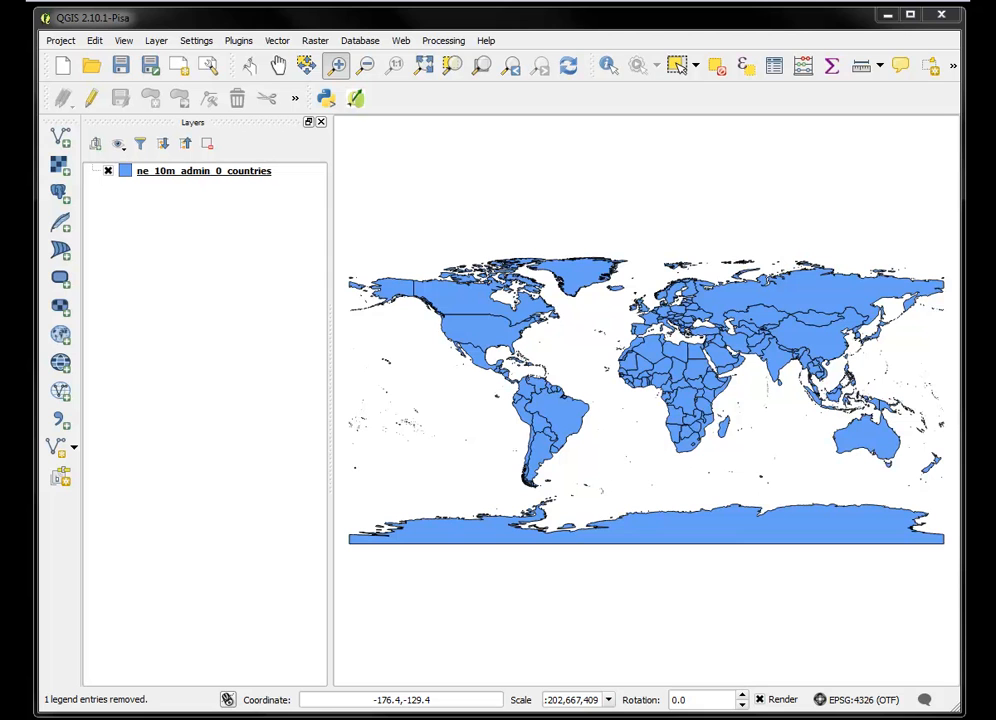
Add the tw_st_big5_xian80.shp shapefile from the Desktop as a vector layer with UTF-8 encoding.
left_click(62, 140)
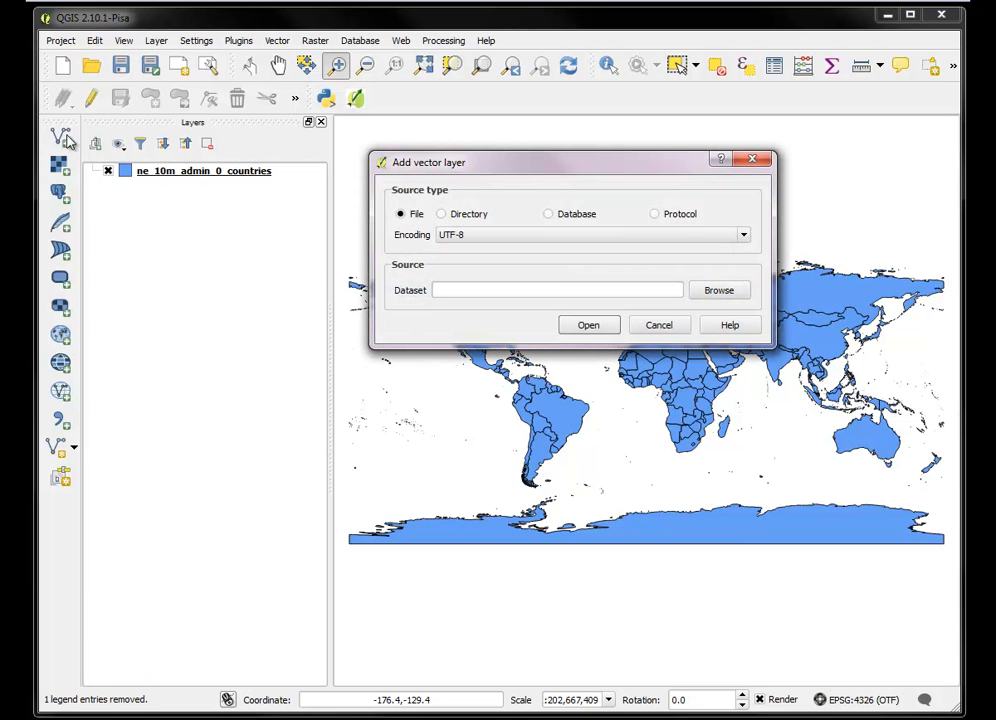
left_click(712, 290)
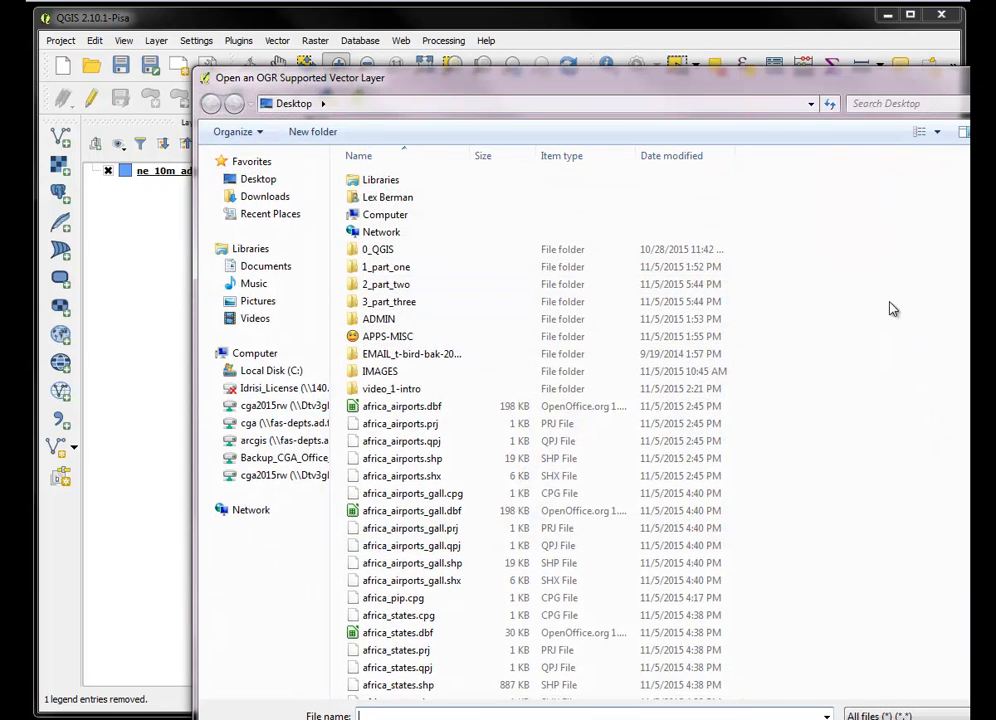
scroll(838, 258, "down", 14)
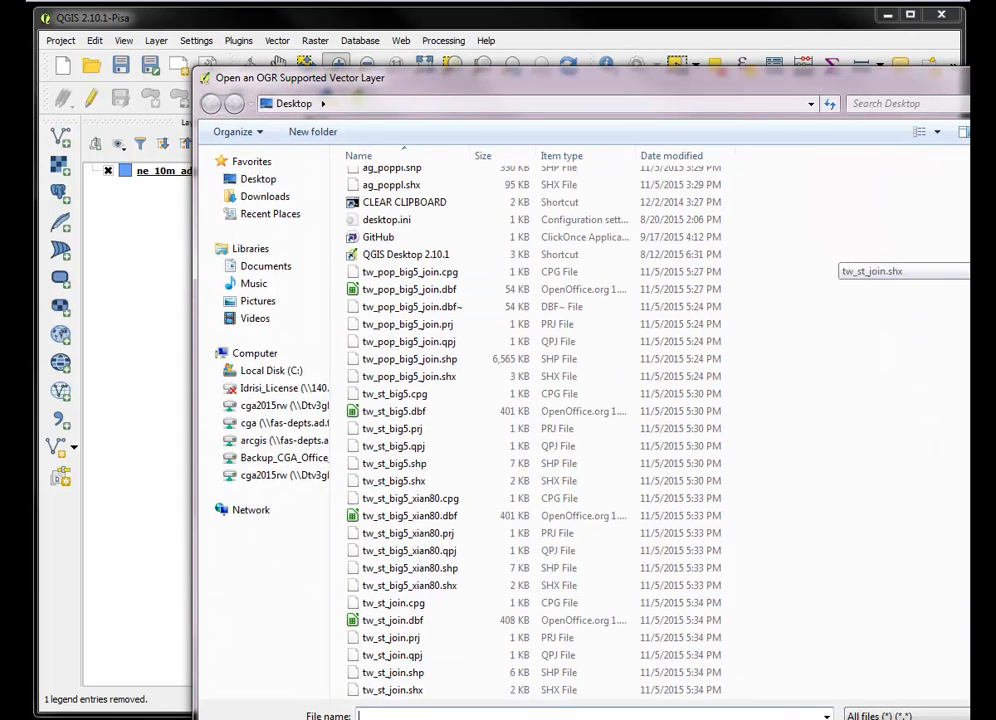
left_click(402, 570)
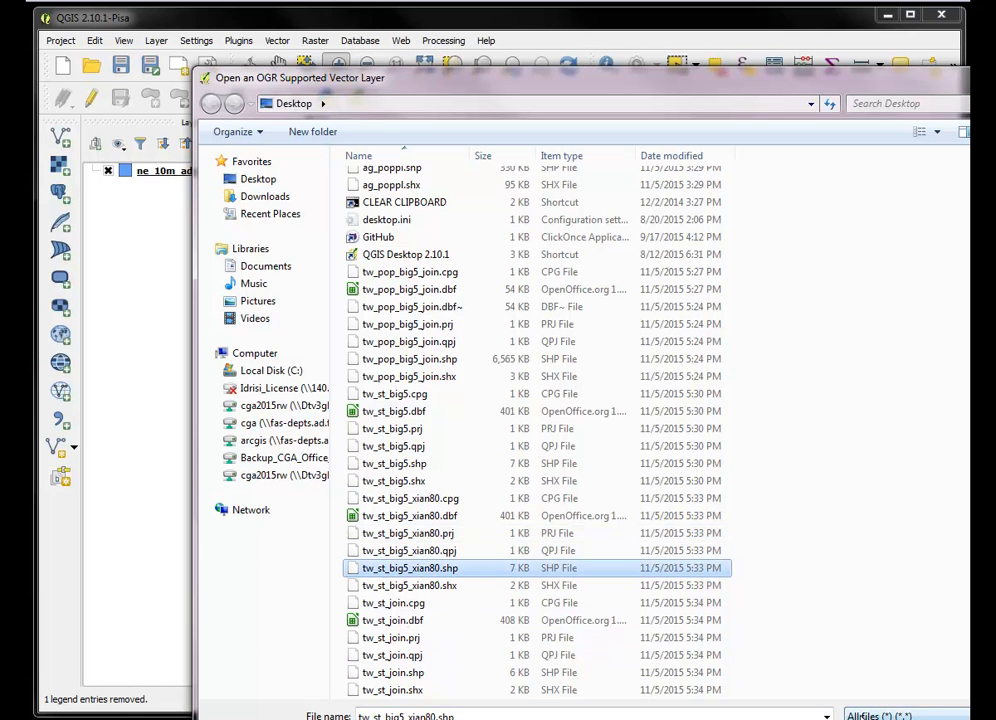
key("Return")
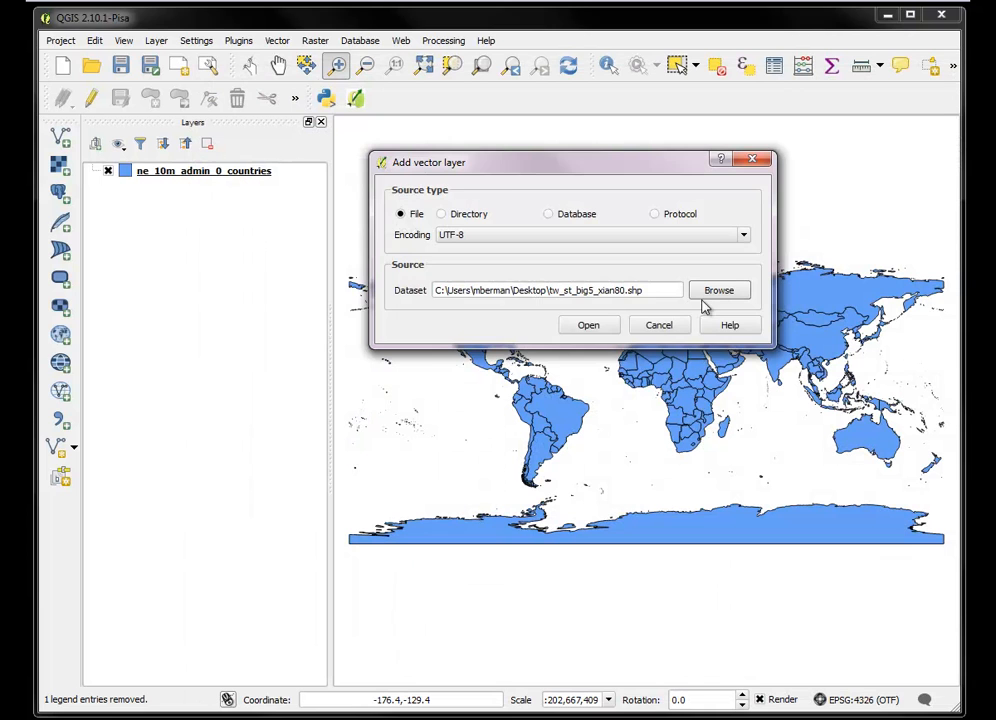
left_click(606, 327)
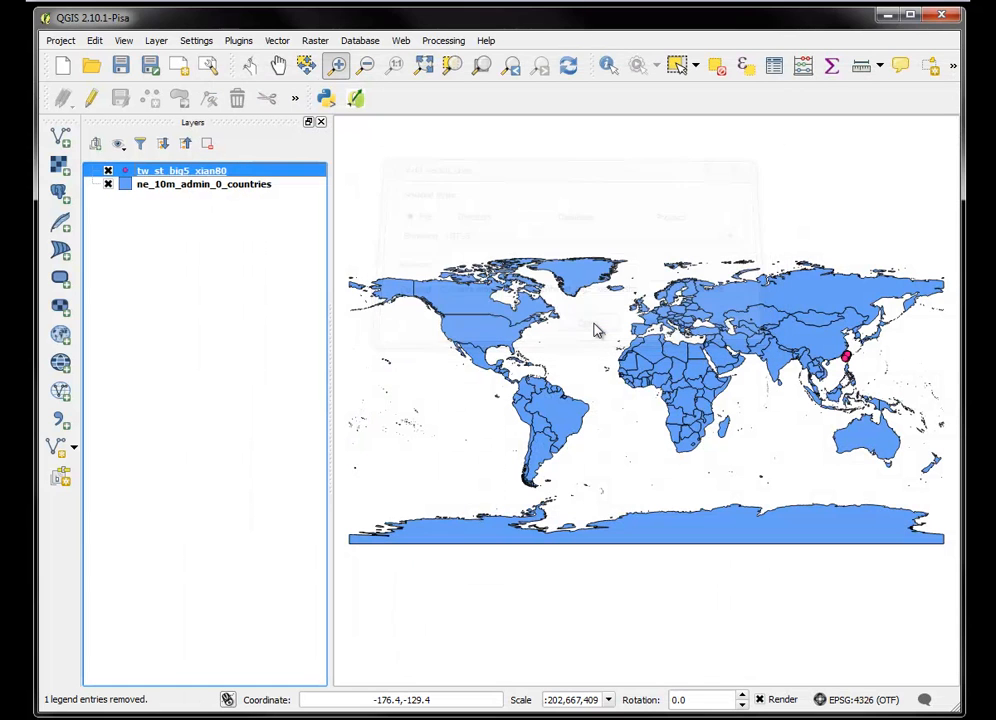
Zoom to the tw_st_big5_xian80 layer and inspect the text fields in its attribute table.
right_click(197, 178)
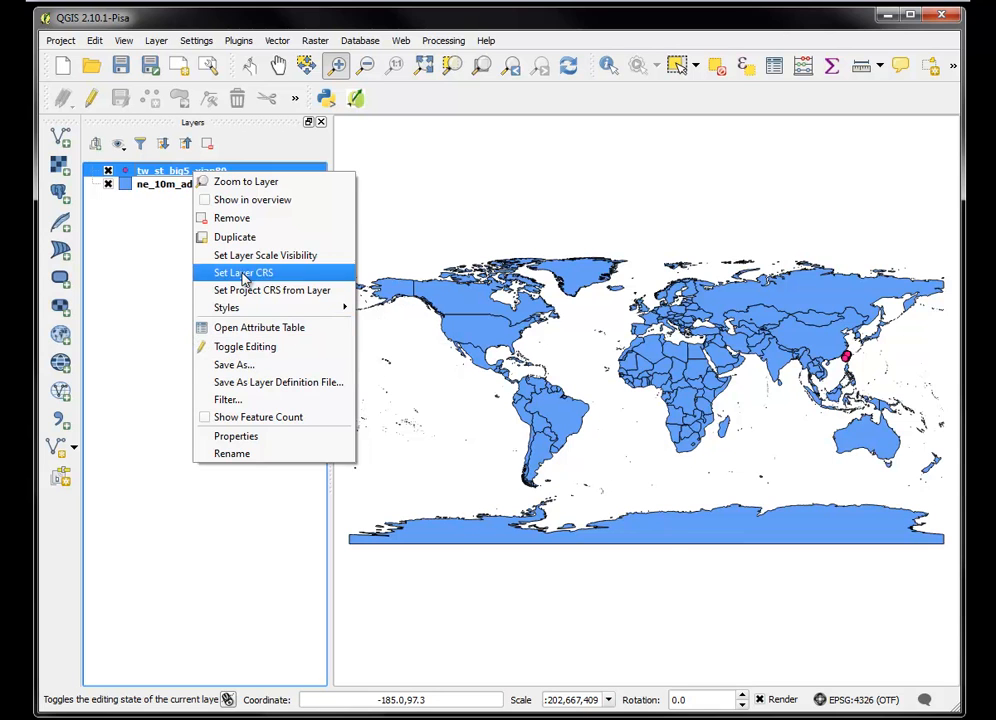
left_click(250, 182)
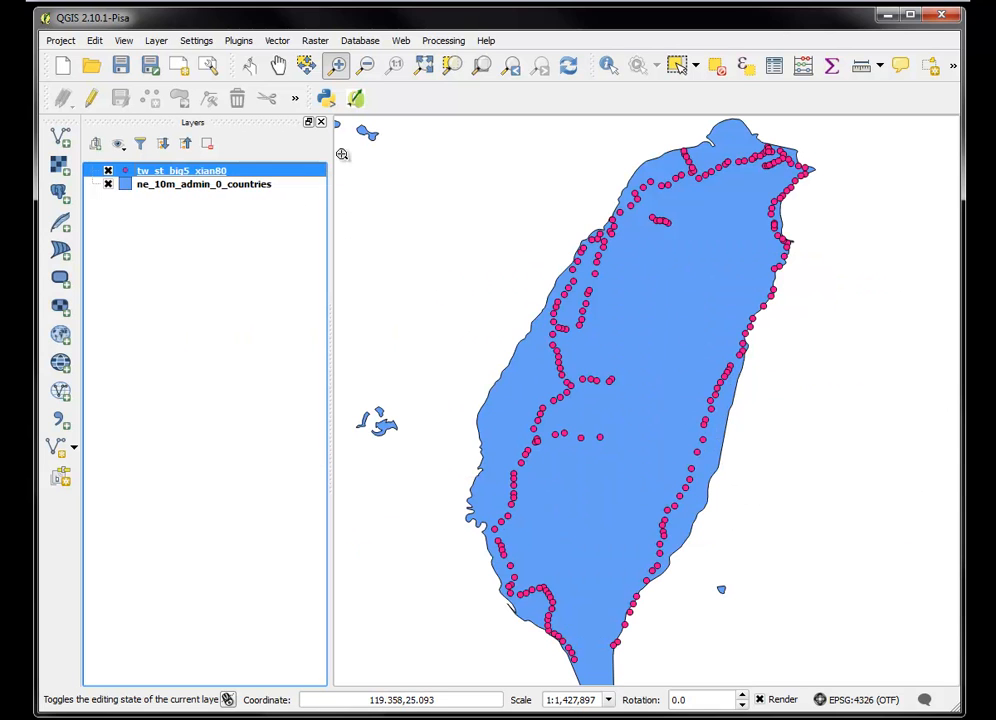
right_click(155, 175)
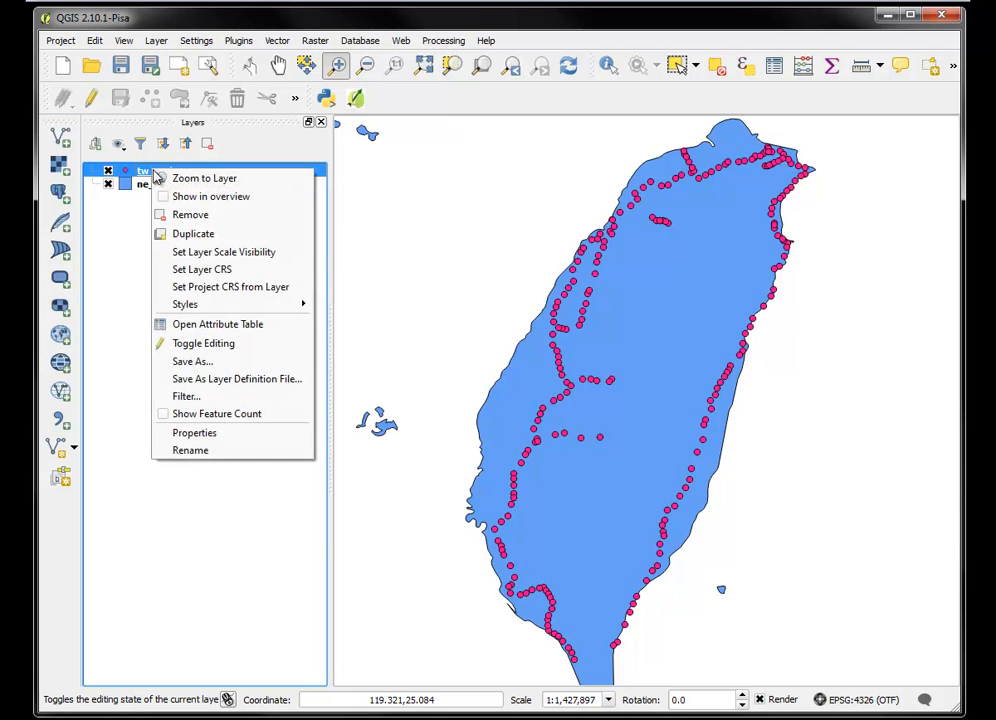
left_click(206, 324)
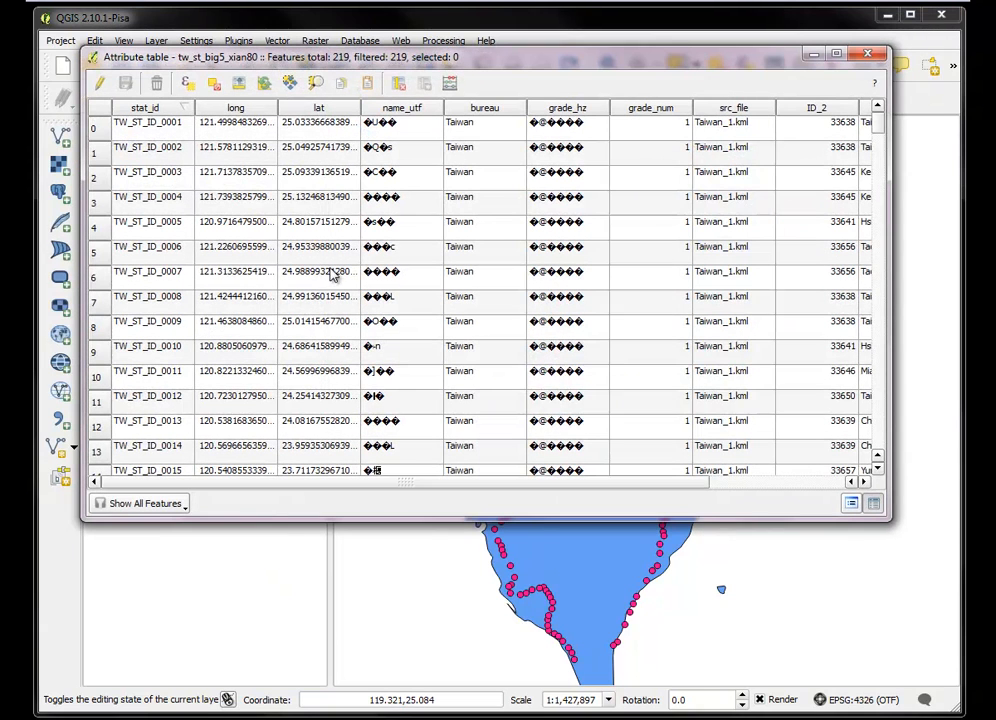
left_click(867, 53)
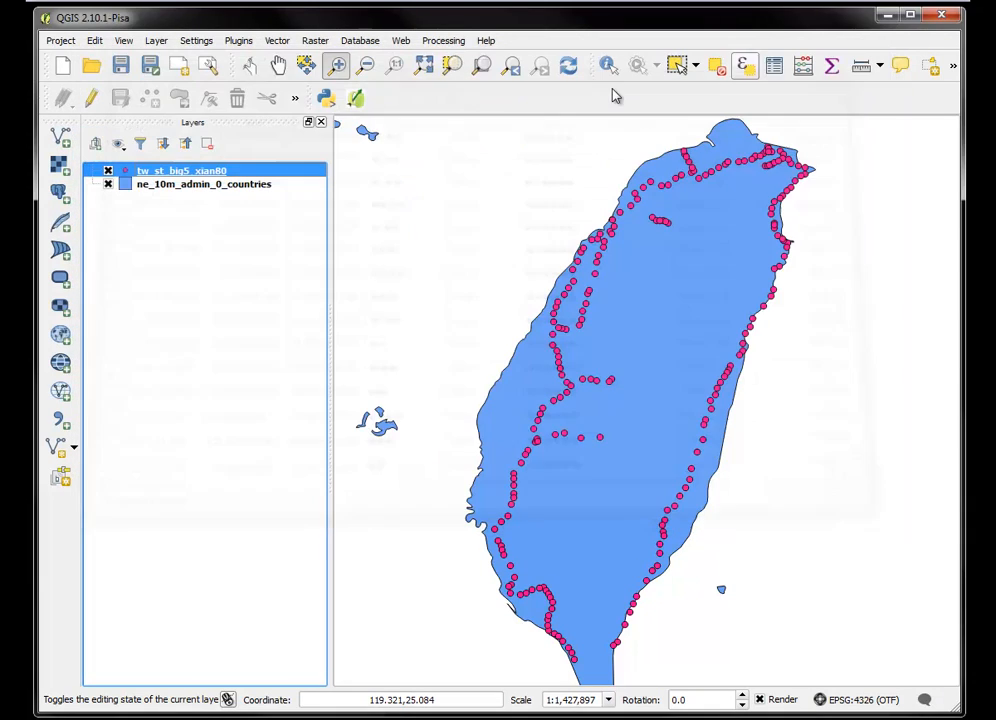
Add tw_st_big5_xian80.shp from the Desktop again as a vector layer, using Big5 encoding.
left_click(61, 135)
left_click(743, 238)
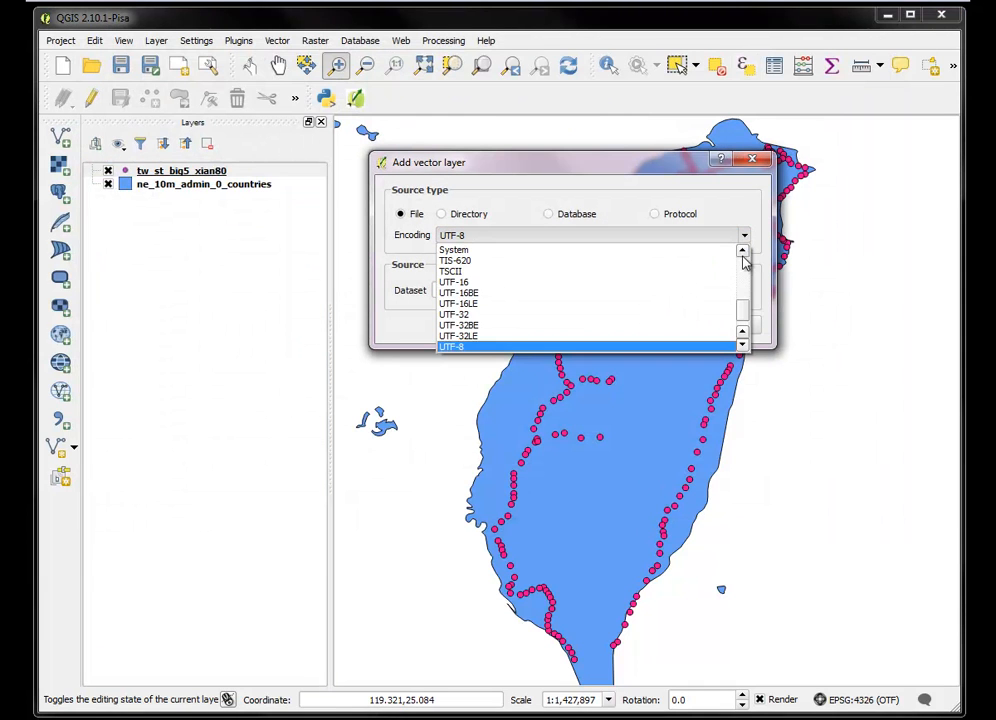
left_click_drag(743, 313, 740, 268)
left_click(502, 285)
left_click(722, 290)
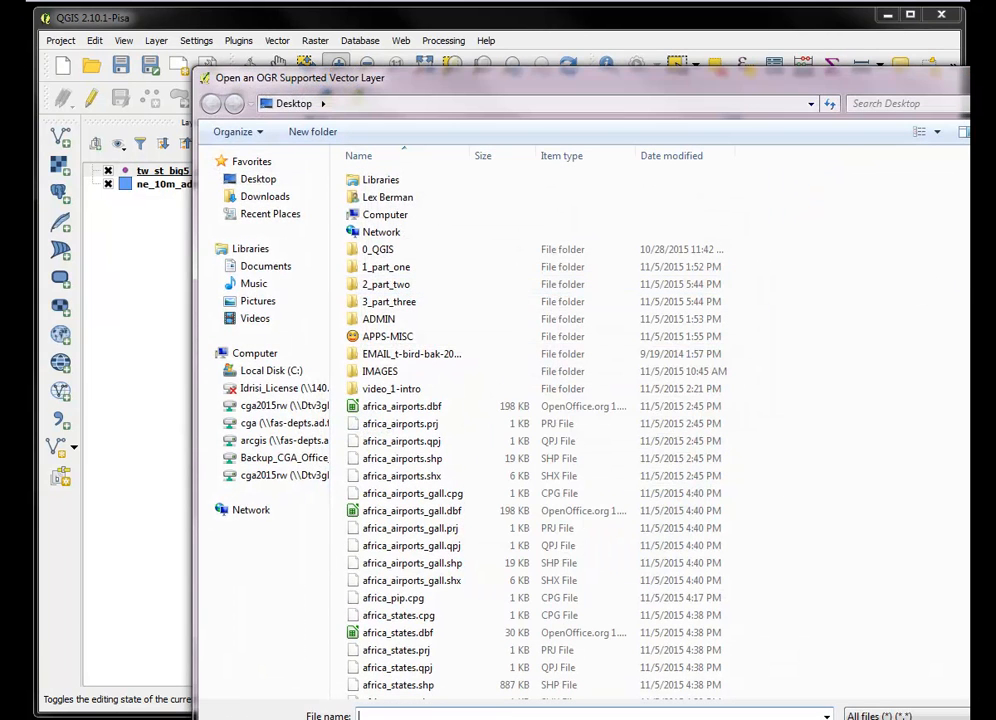
scroll(840, 240, "down", 14)
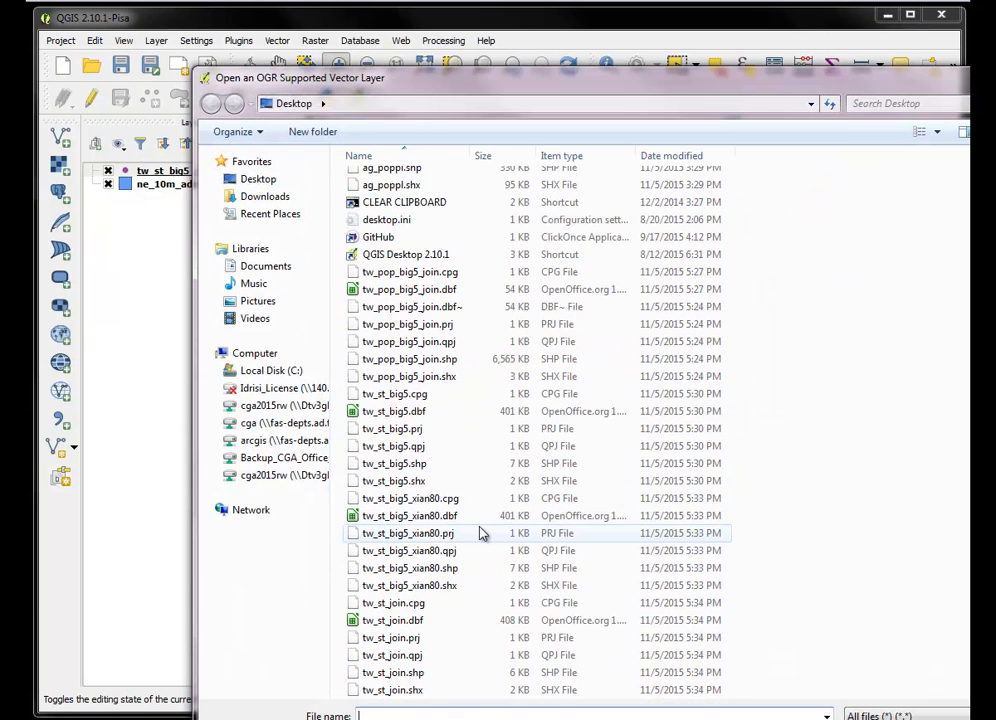
left_click(430, 568)
key("Return")
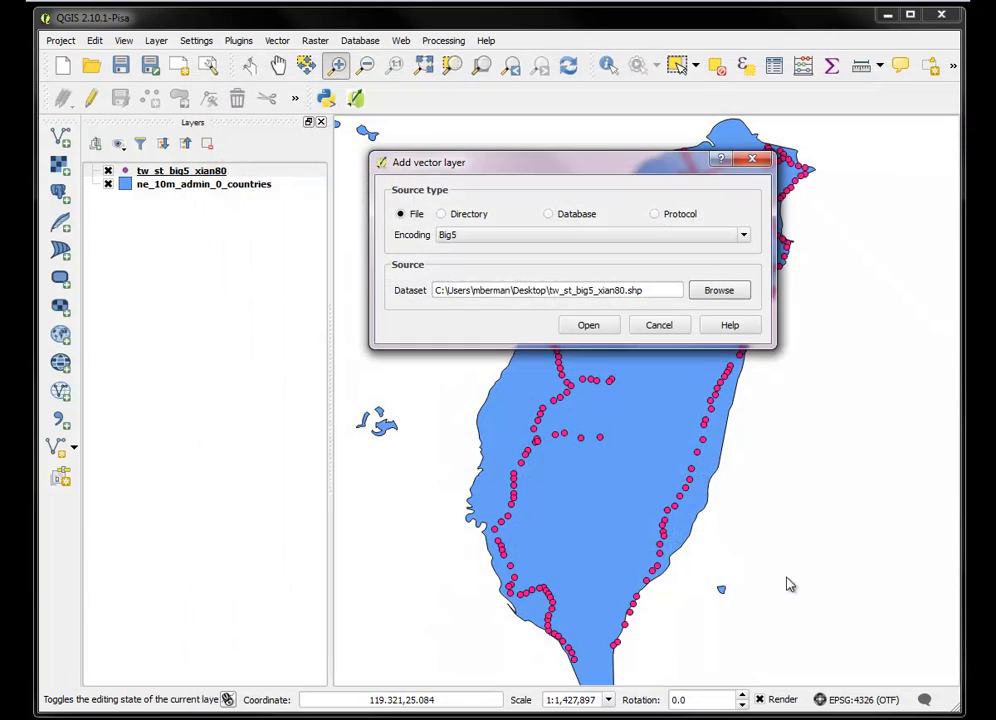
left_click(588, 325)
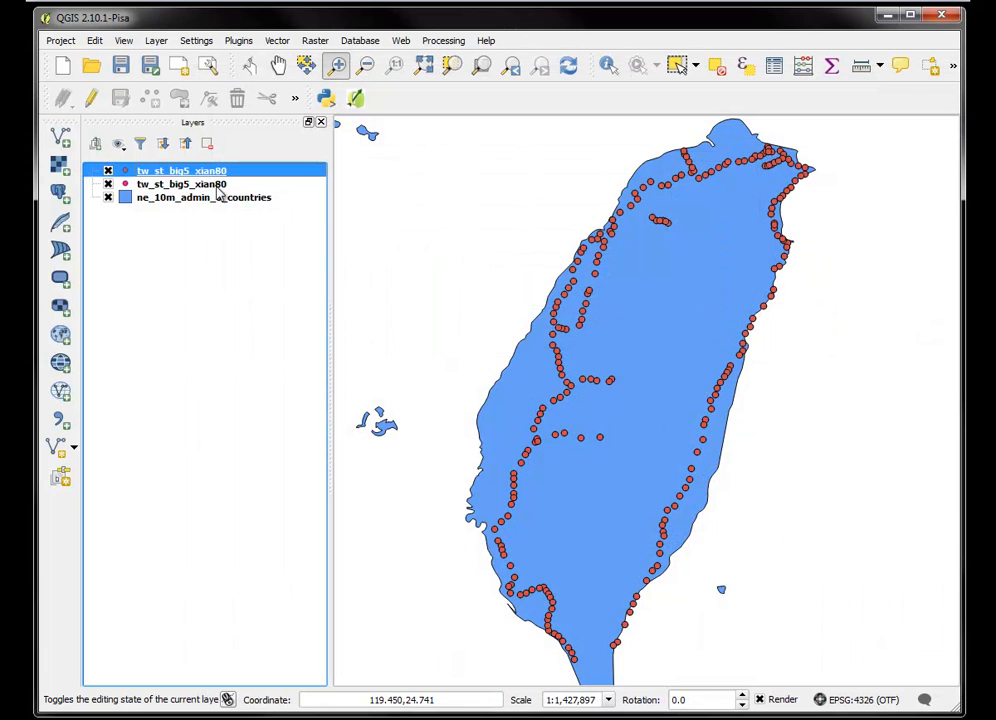
Check the name and grade fields and the remaining columns in the Big5-encoded station layer's attribute table.
right_click(192, 170)
left_click(261, 332)
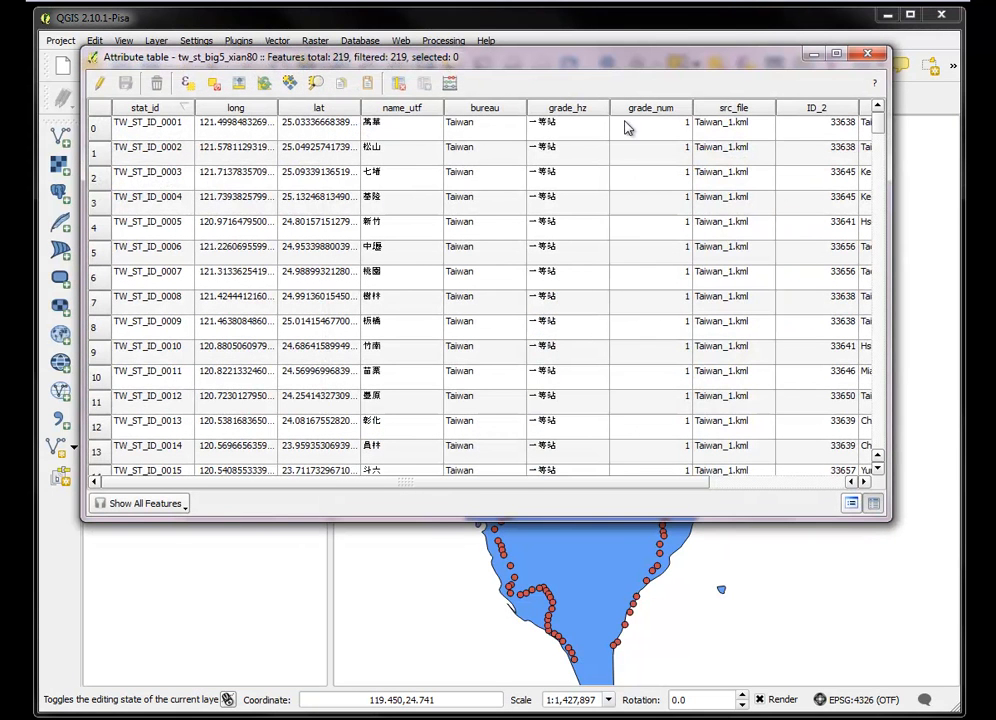
left_click_drag(228, 484, 607, 474)
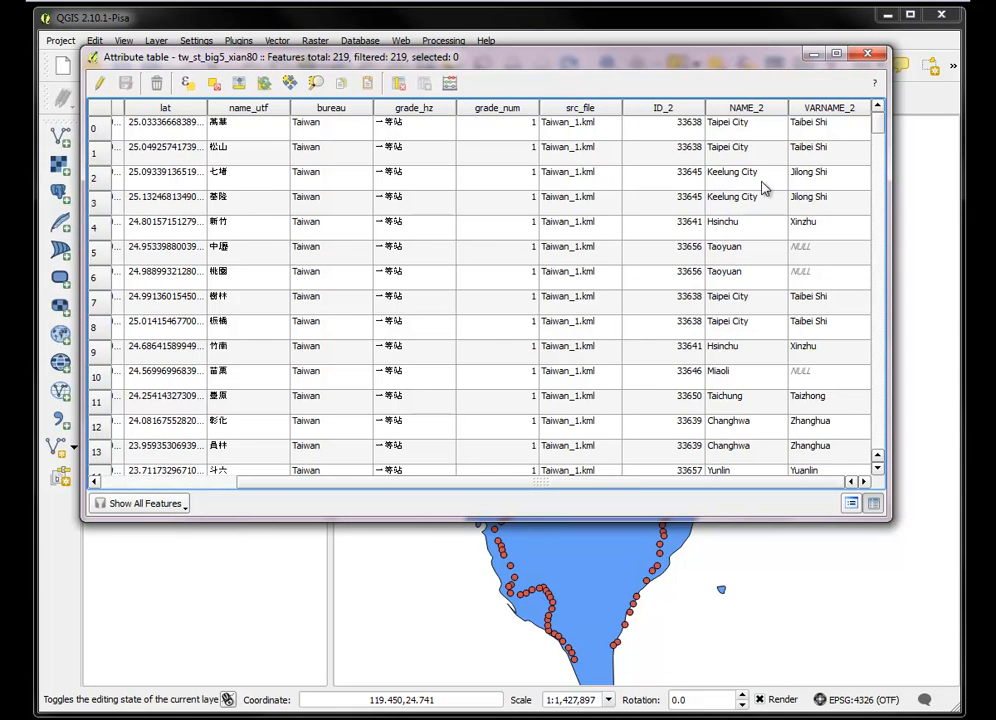
left_click(867, 53)
Remove the duplicate tw_st_big5_xian80 layer that was loaded with UTF-8 encoding.
right_click(203, 186)
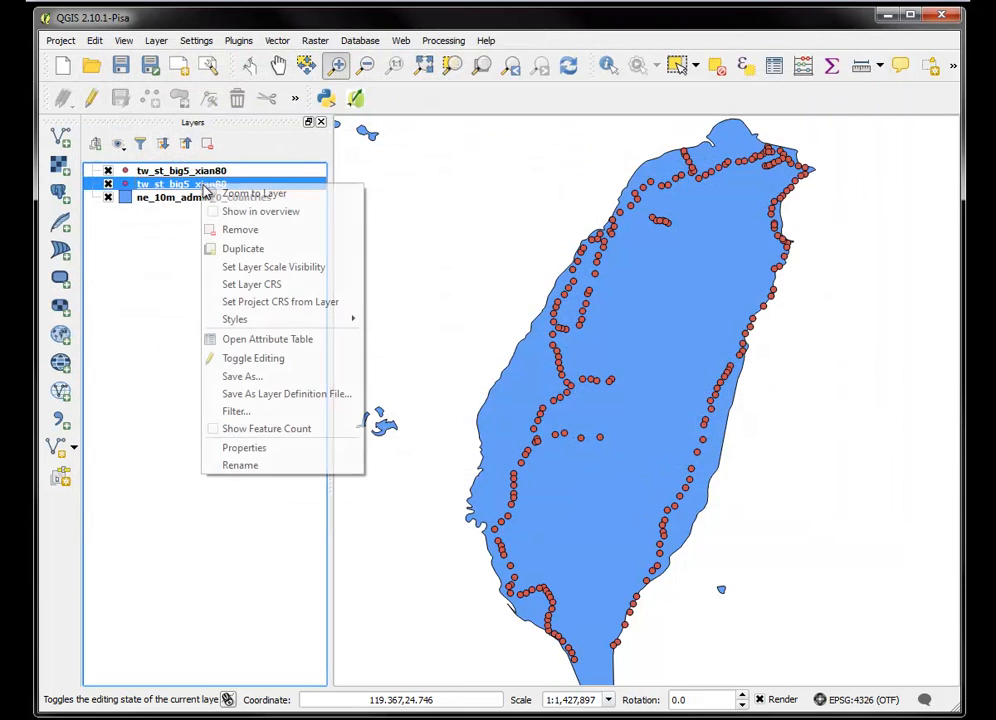
left_click(251, 232)
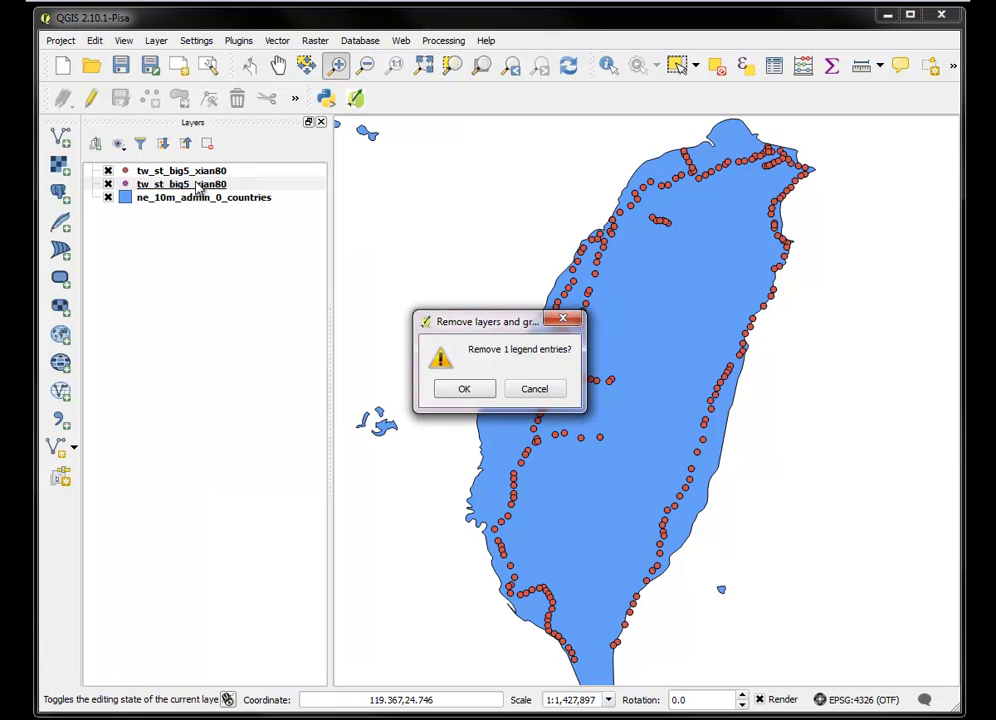
left_click(466, 389)
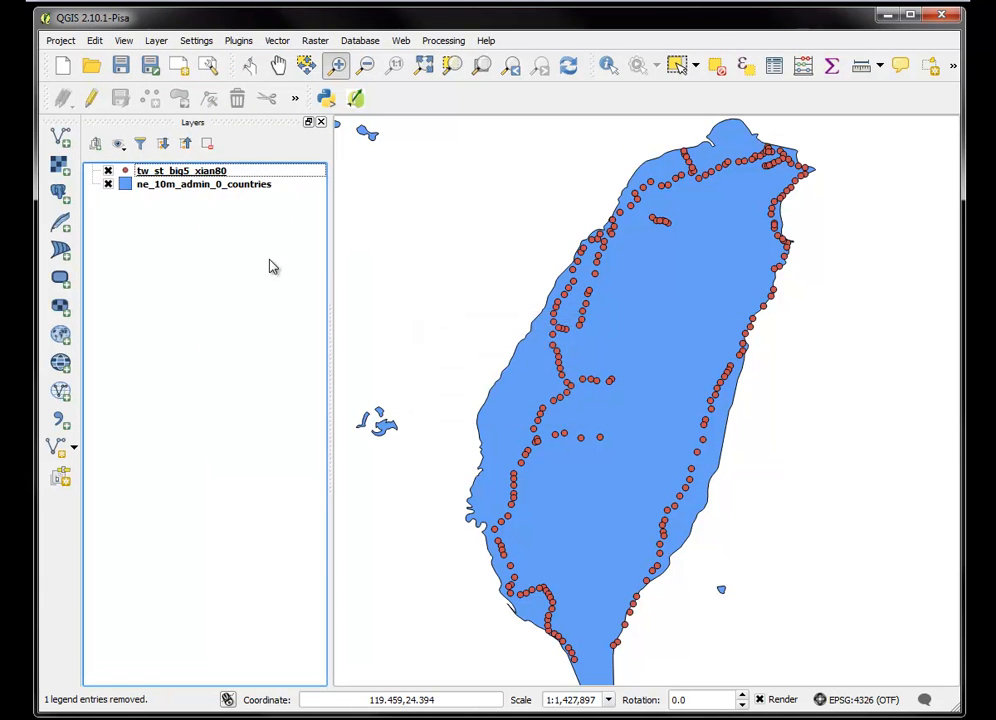
Review the data source encoding and coordinate reference system in the general properties of the tw_st_big5_xian80 layer.
right_click(186, 170)
left_click(241, 430)
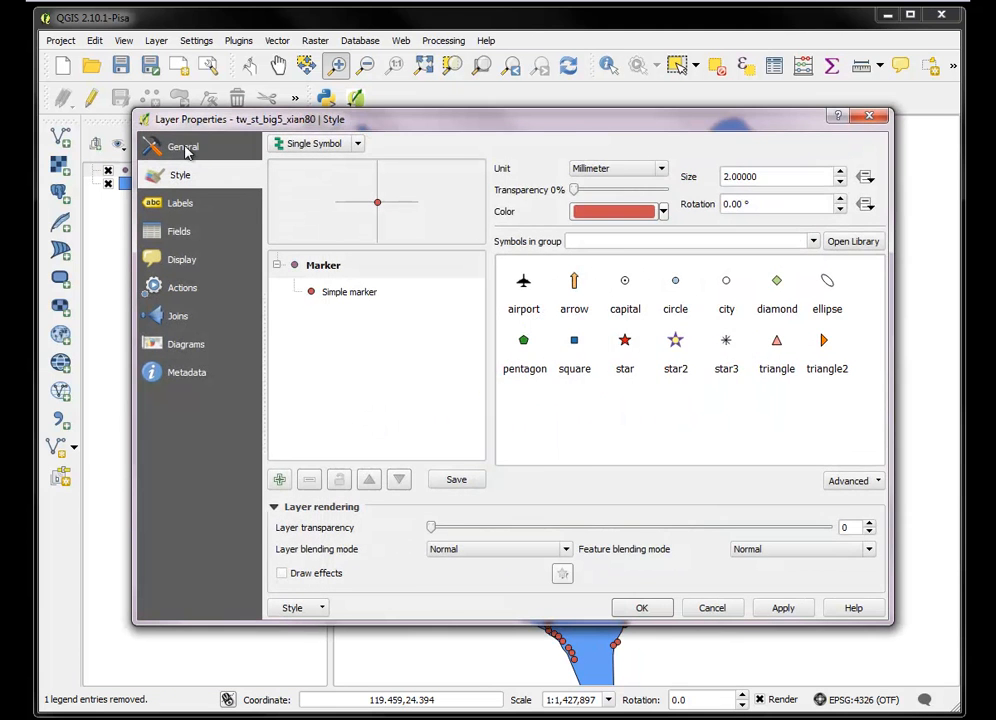
left_click(180, 147)
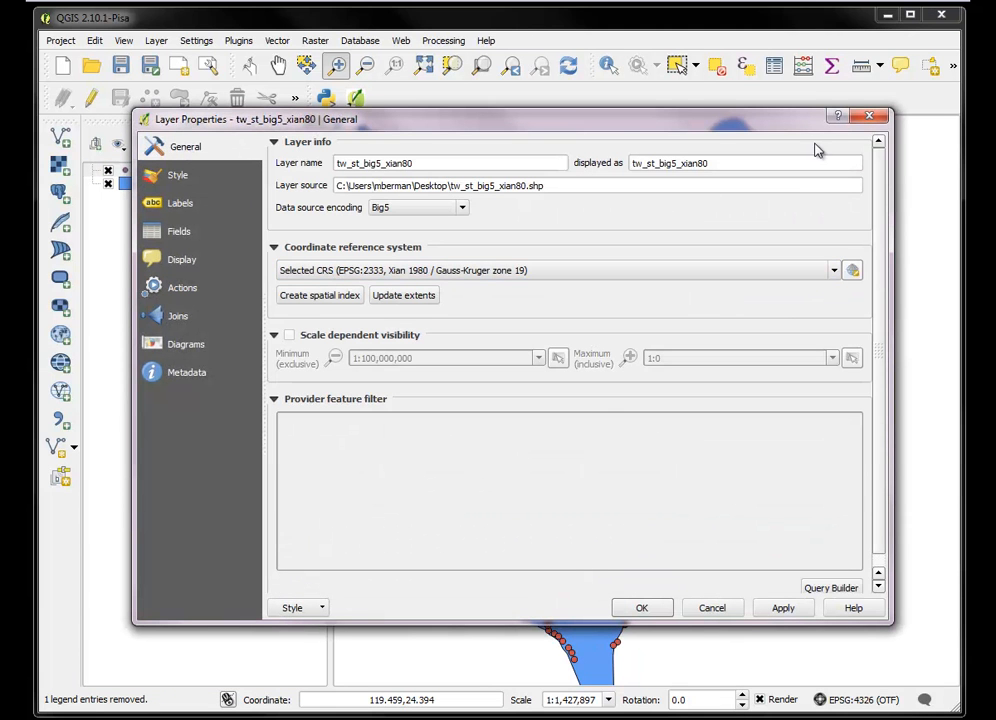
left_click(871, 118)
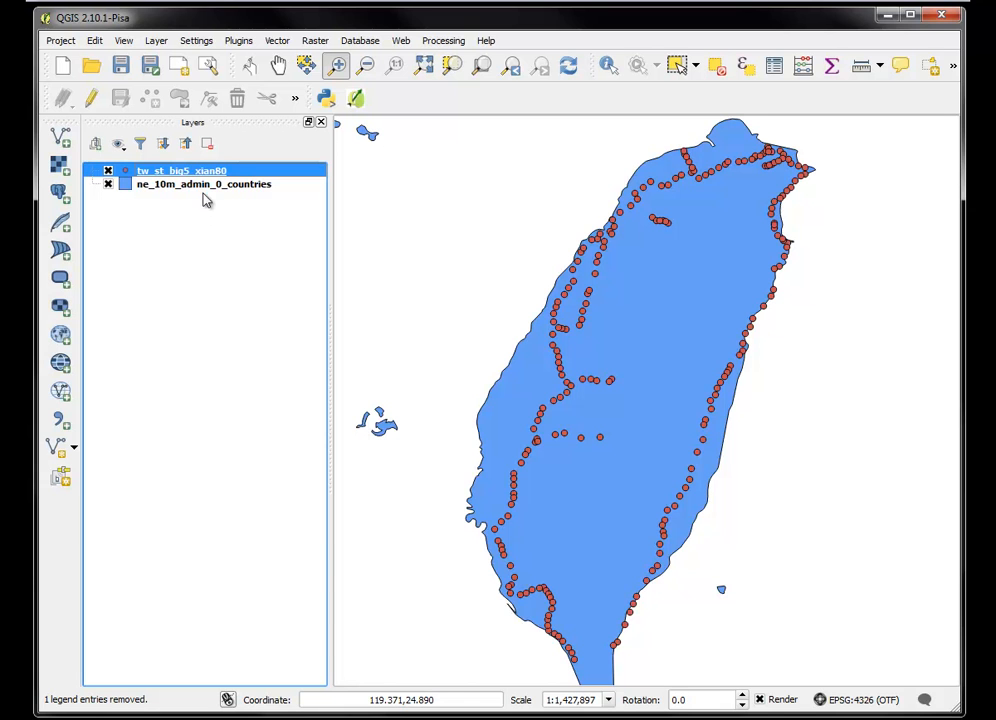
Add Taiwan_CARMA_Xian80.shp from the 3_part_three folder as a vector layer with UTF-8 encoding.
left_click(60, 135)
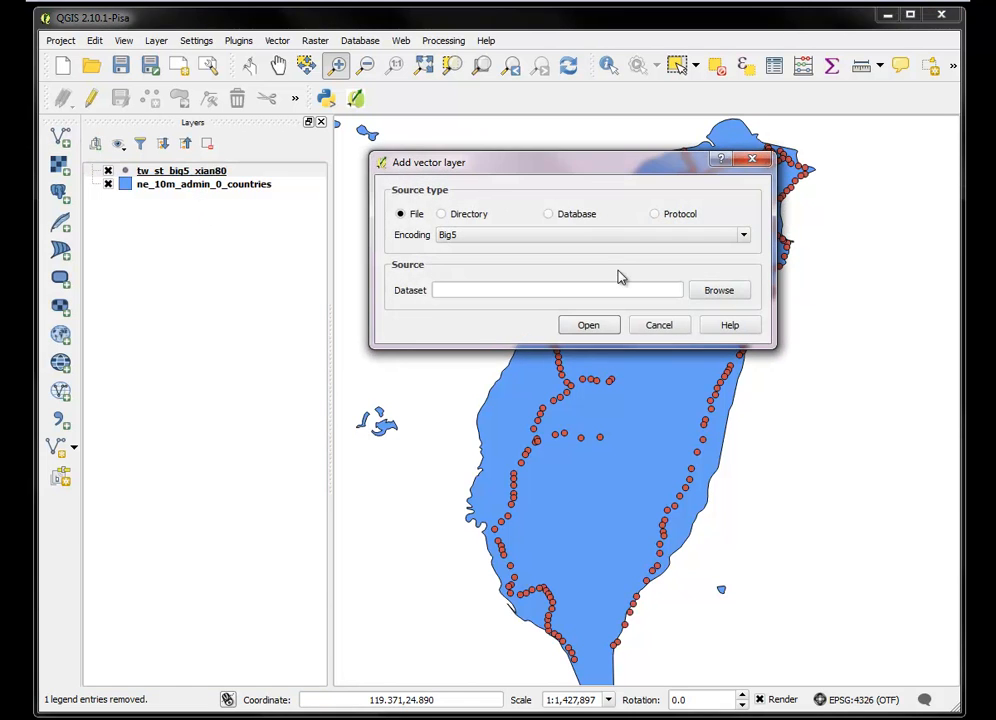
left_click(740, 238)
left_click_drag(744, 274, 738, 318)
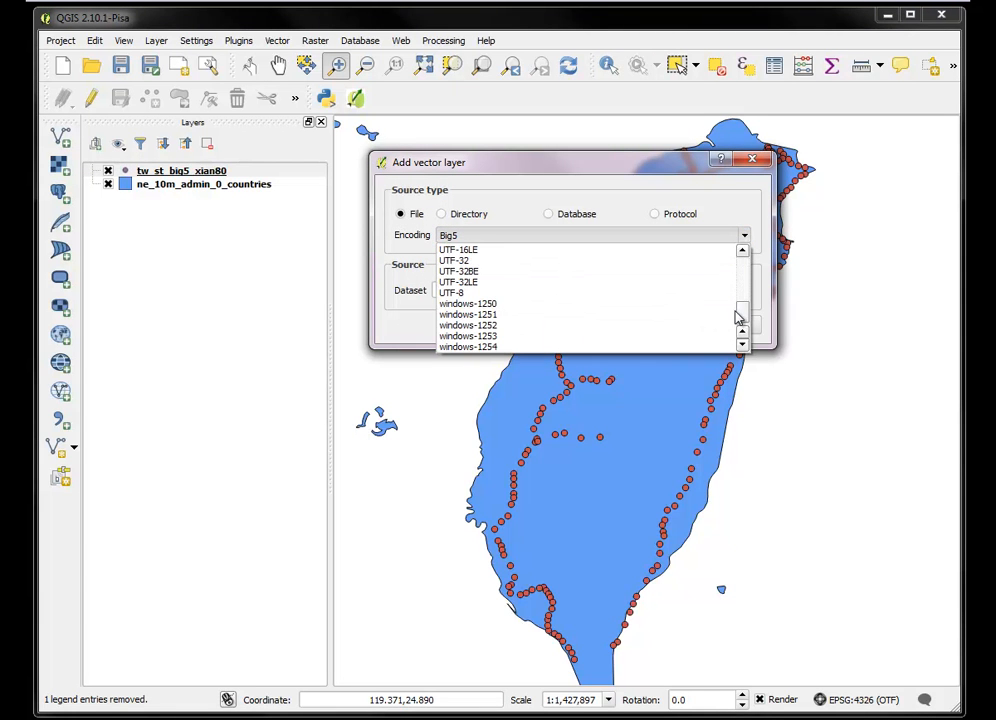
left_click(572, 292)
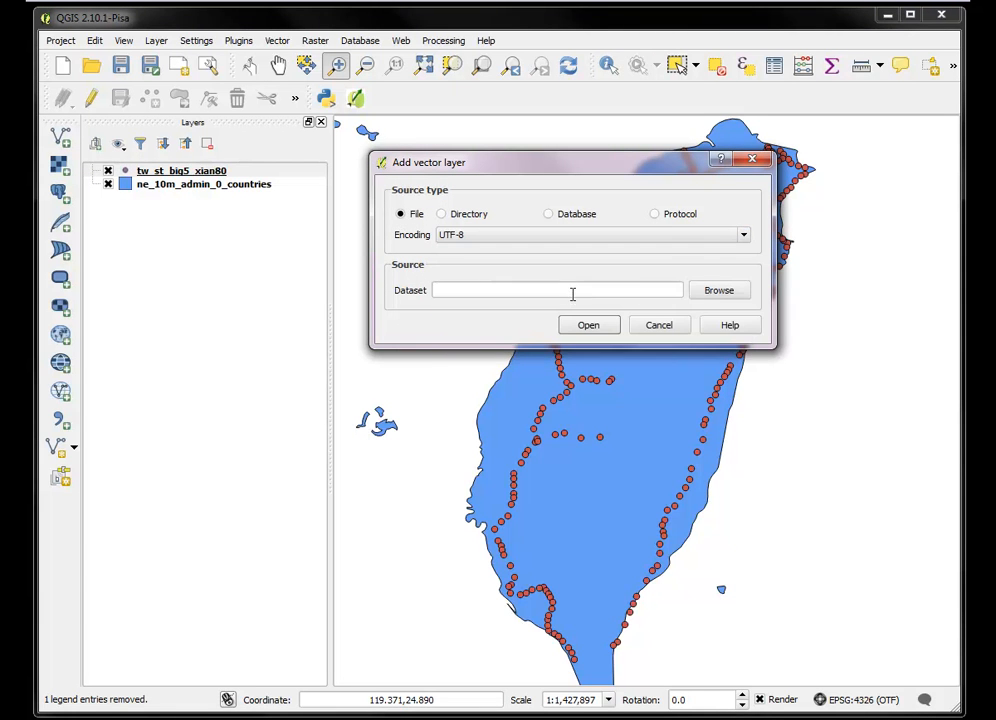
left_click(717, 291)
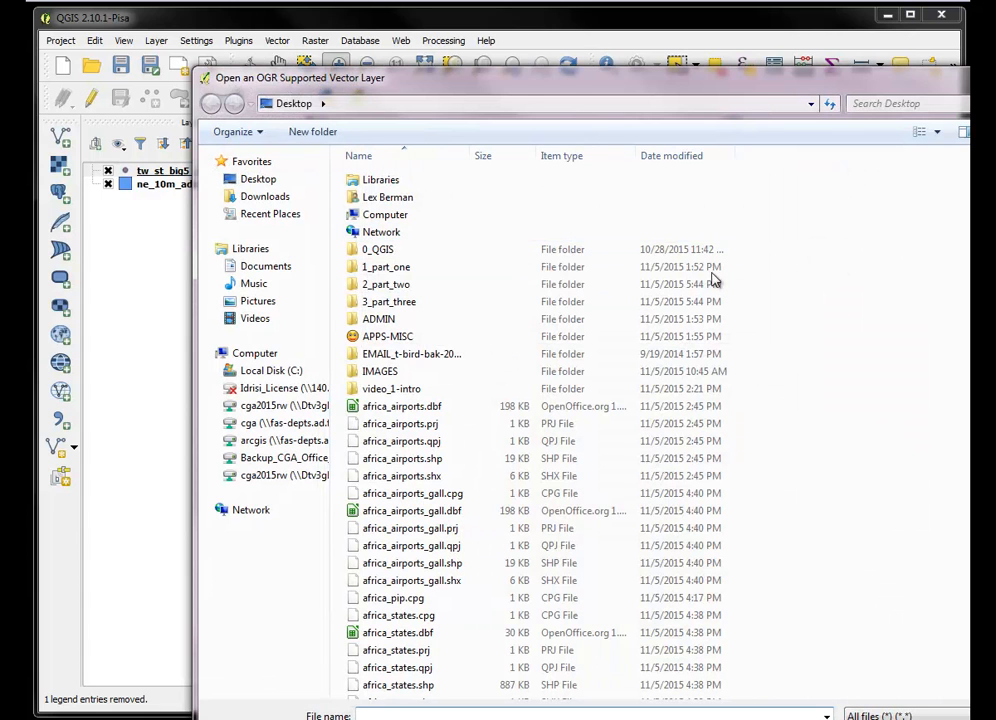
left_click(408, 302)
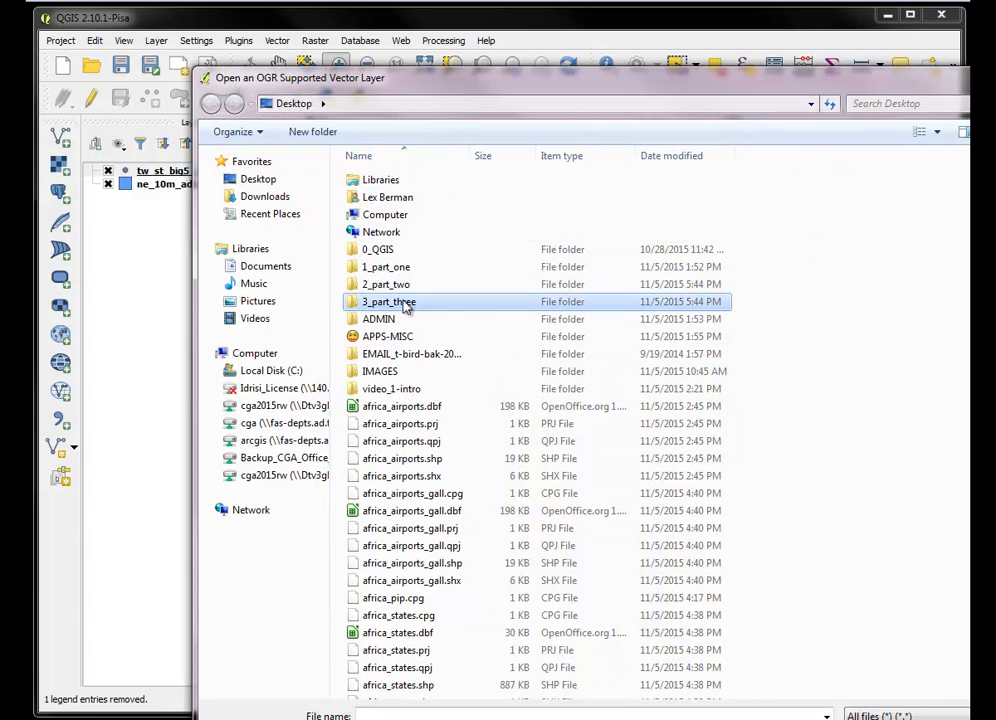
double_click(406, 304)
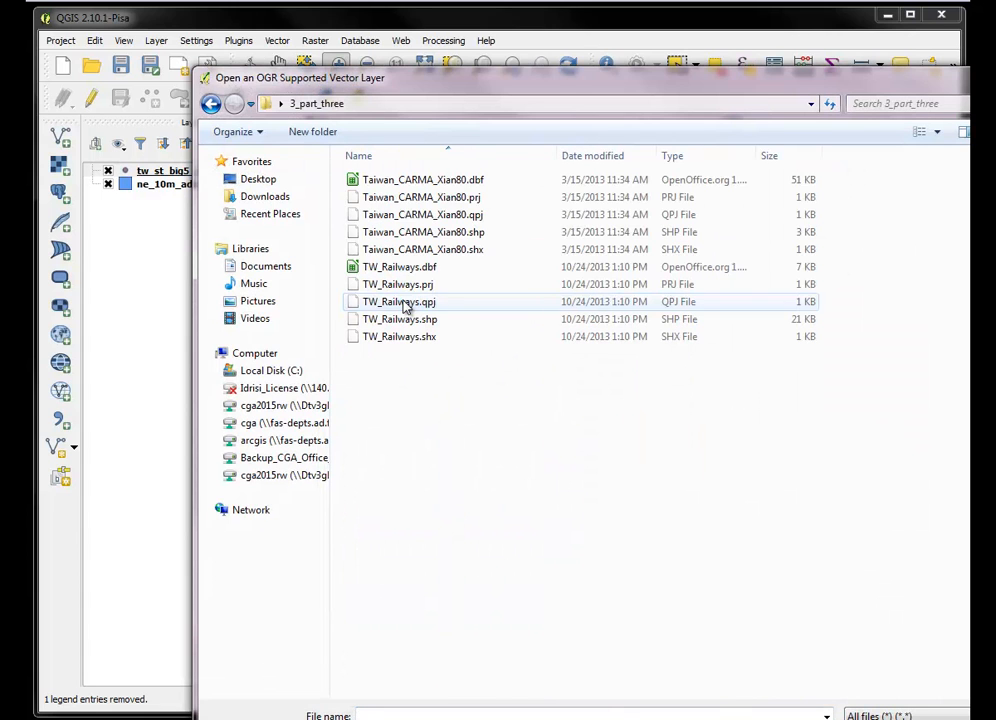
left_click(420, 233)
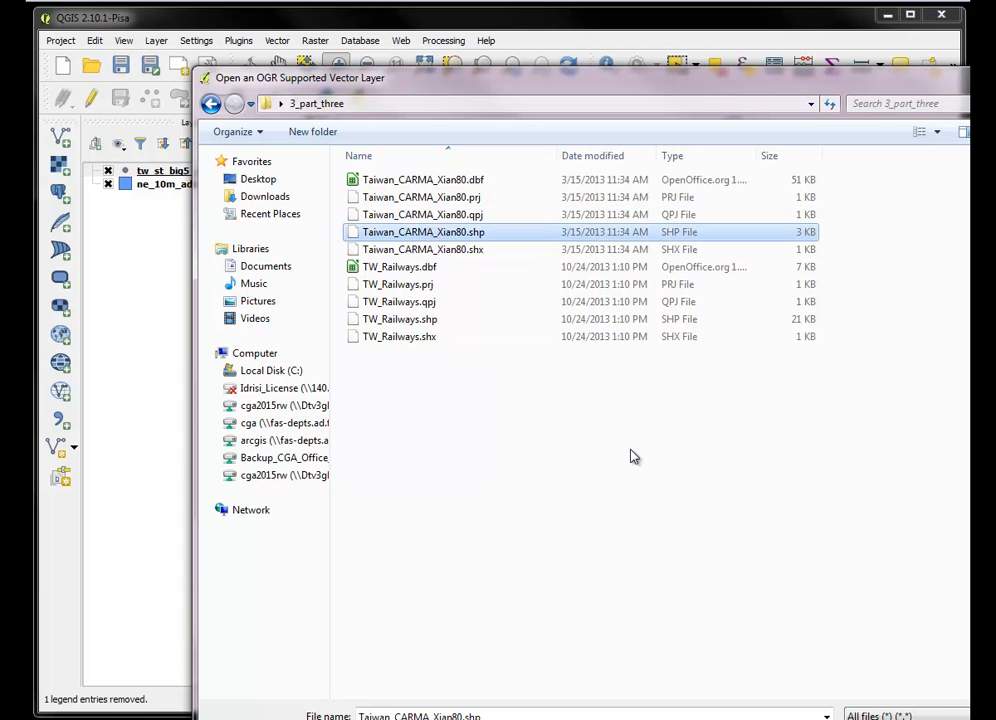
key("Return")
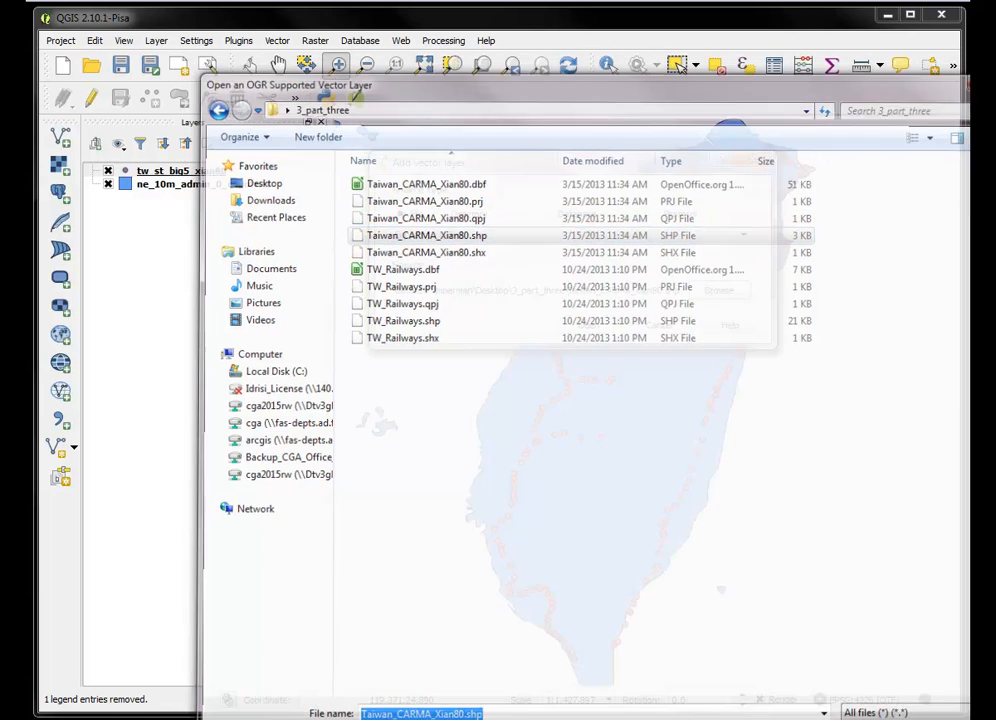
left_click(591, 325)
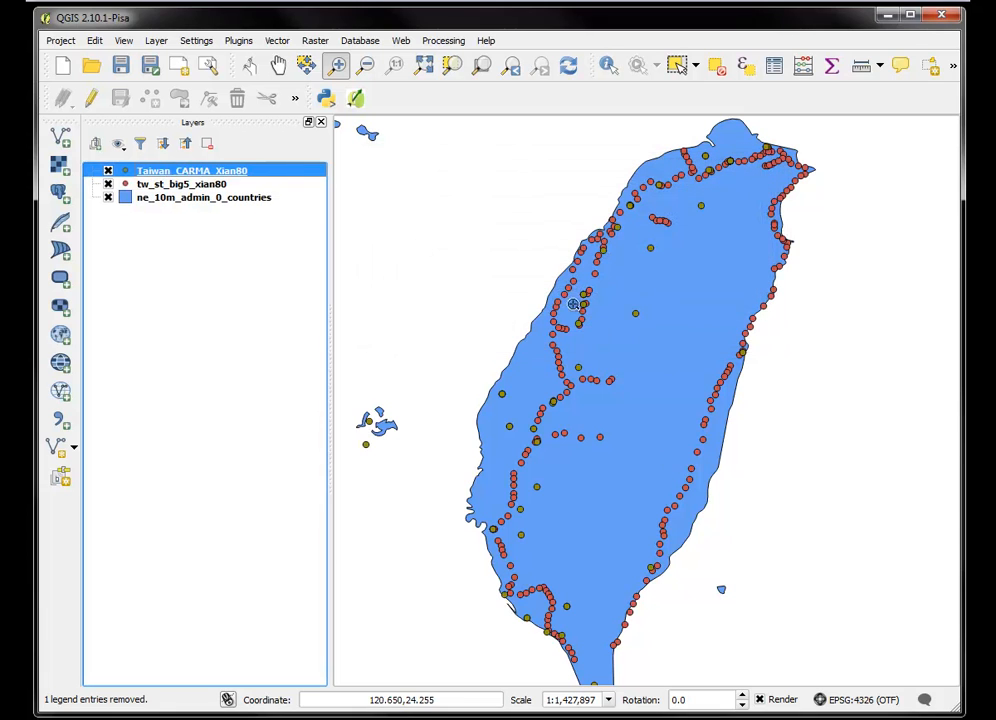
Open the attribute table of the Taiwan_CARMA_Xian80 layer and examine its fields.
right_click(168, 173)
left_click(200, 324)
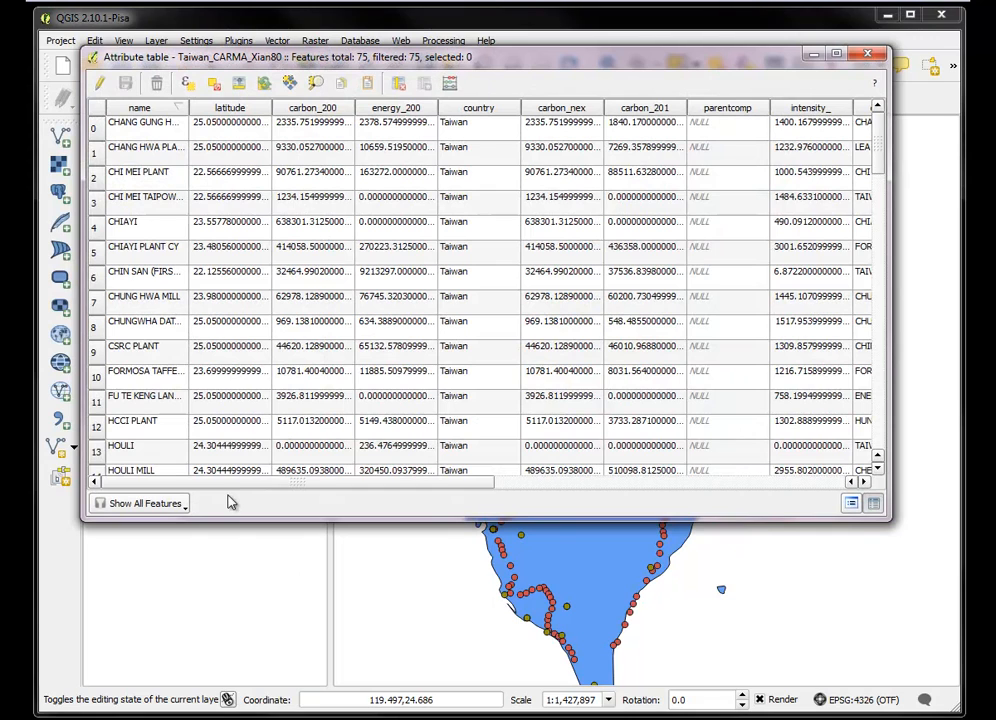
mouse_move(236, 488)
left_mouse_down()
mouse_move(471, 469)
mouse_move(656, 469)
mouse_move(238, 480)
left_mouse_up()
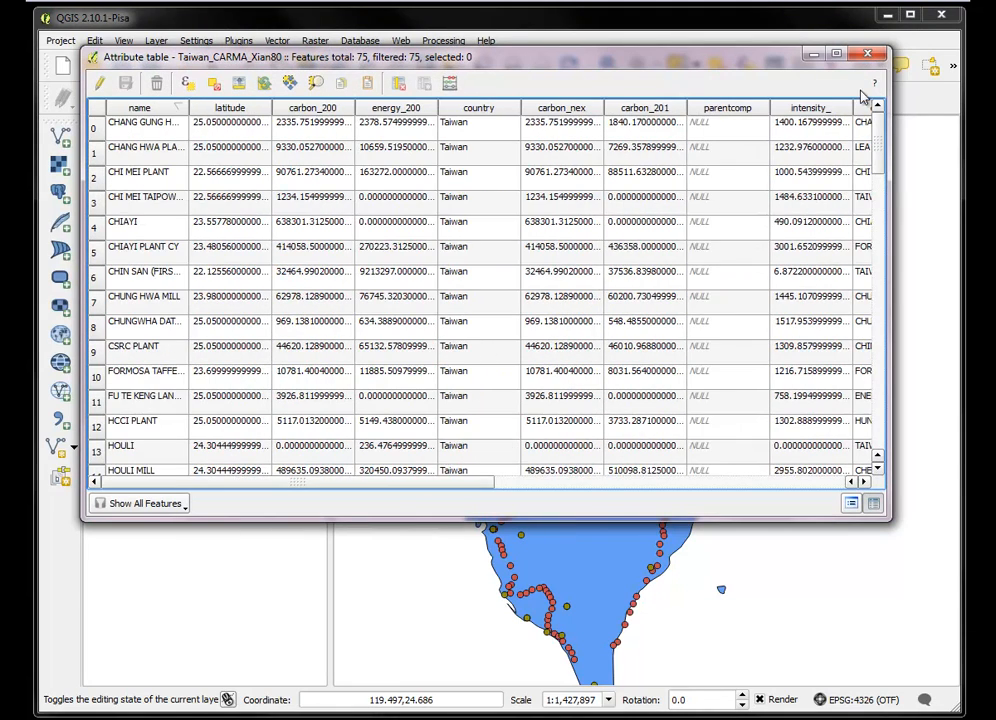
Close the attribute table and review the encoding and coordinate reference system in the general properties of the Taiwan_CARMA_Xian80 layer.
left_click(867, 53)
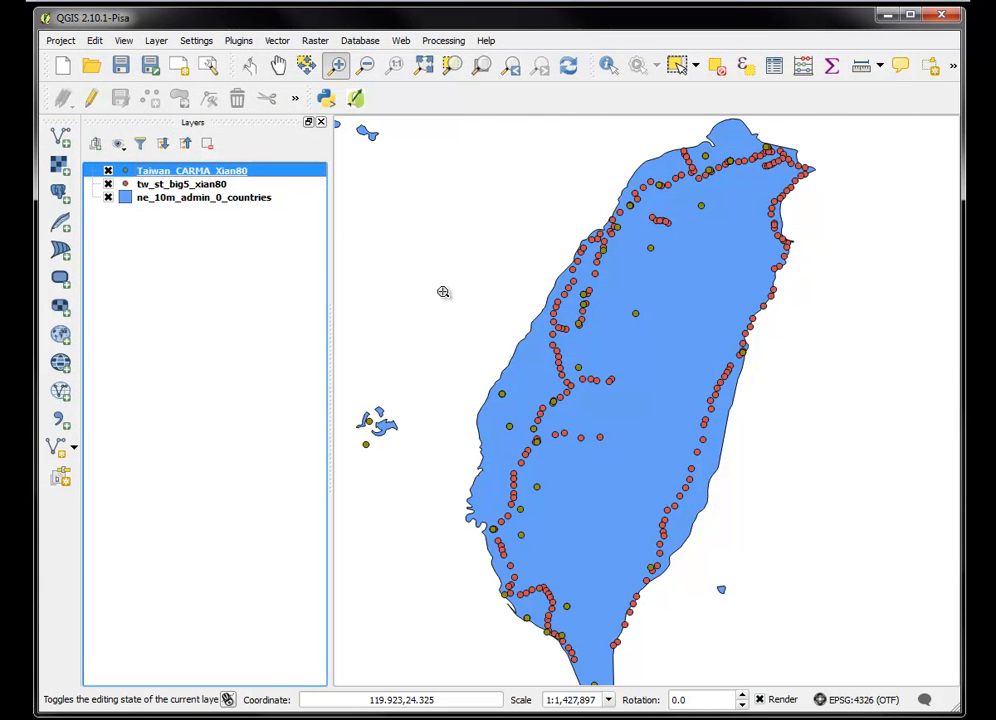
right_click(204, 175)
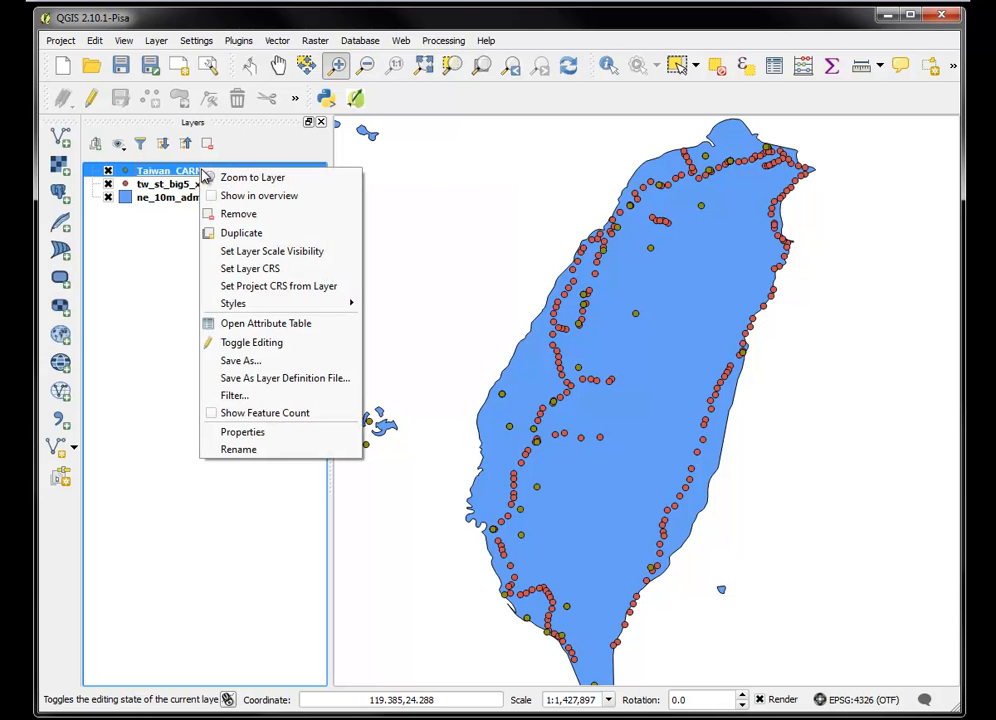
left_click(252, 432)
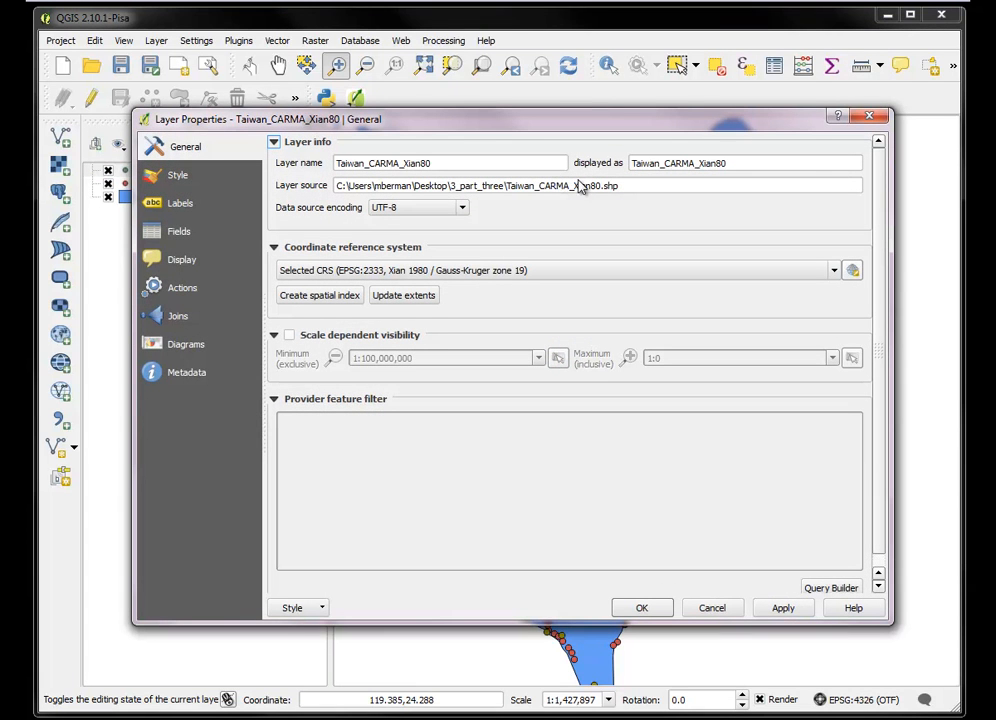
left_click(870, 118)
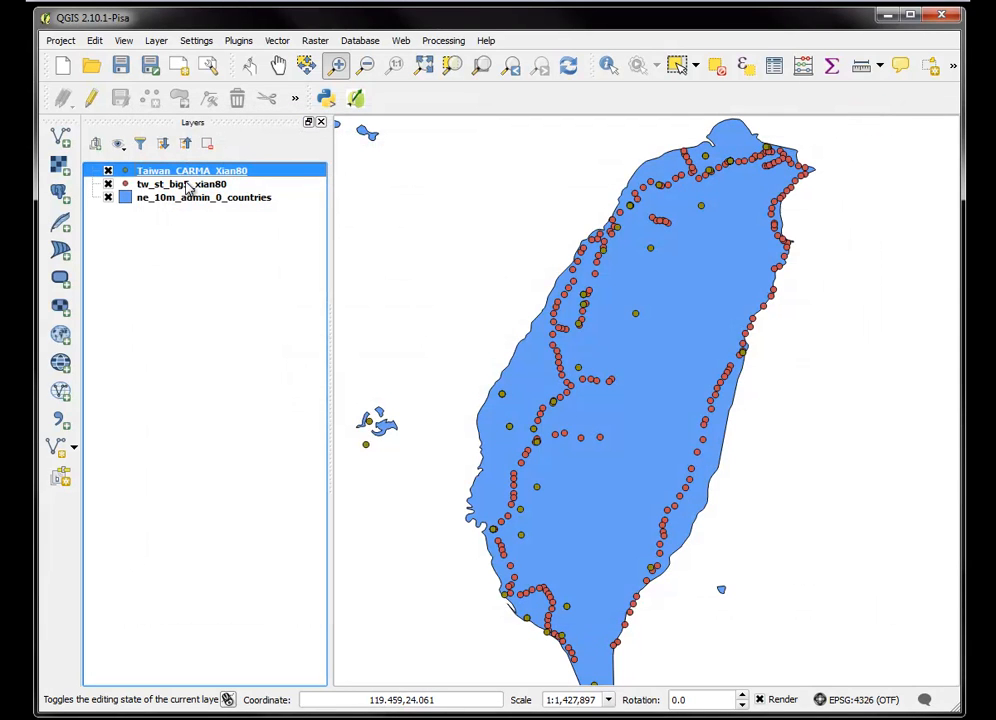
Start a Distance matrix analysis with Taiwan_CARMA_Xian80 as the input point layer and plant_id as its unique ID field.
left_click(277, 40)
mouse_move(323, 262)
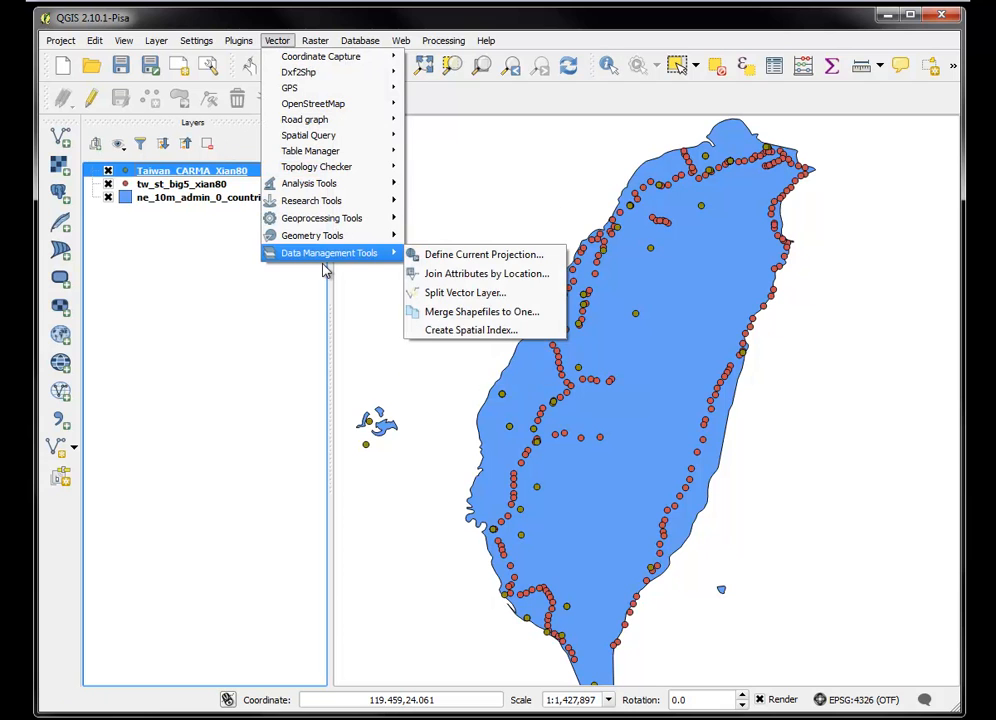
mouse_move(334, 189)
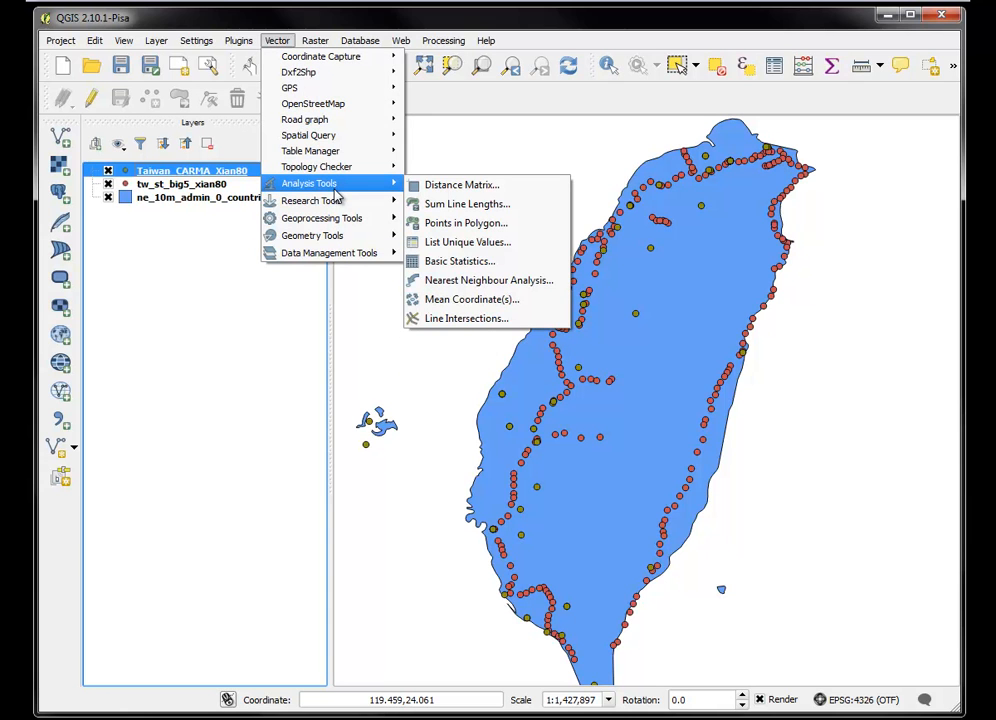
left_click(437, 186)
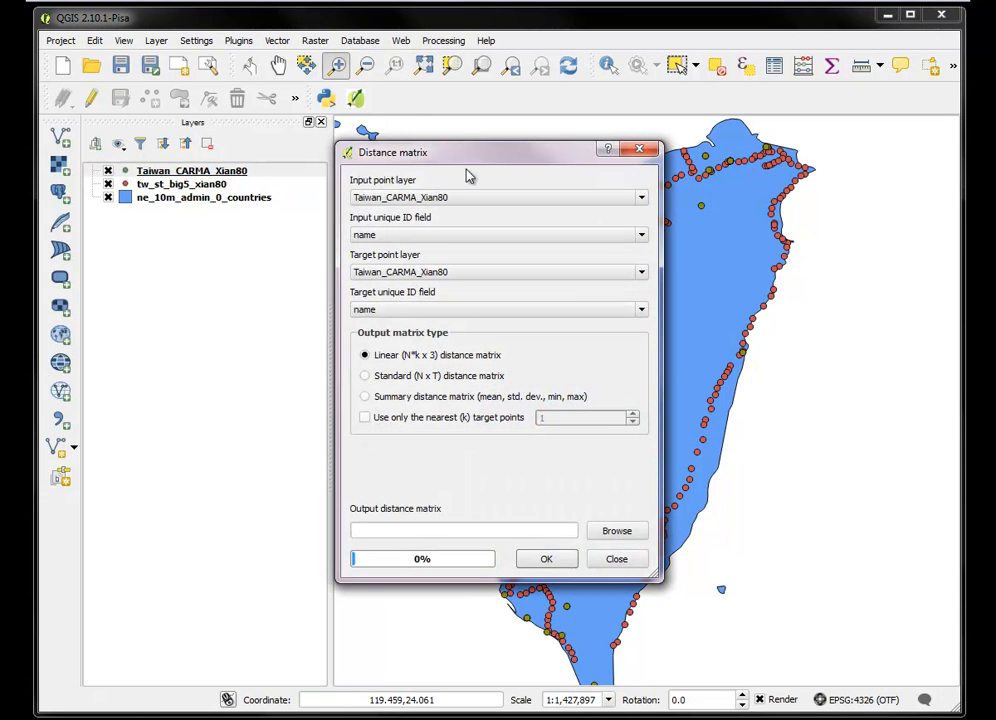
left_click_drag(489, 160, 509, 129)
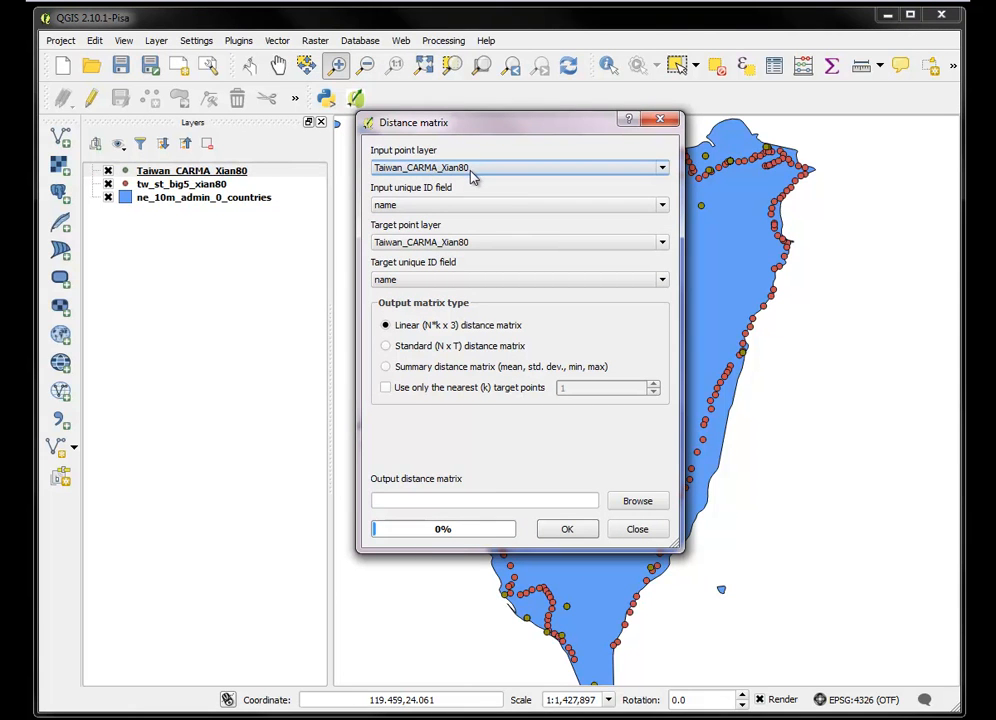
left_click(662, 205)
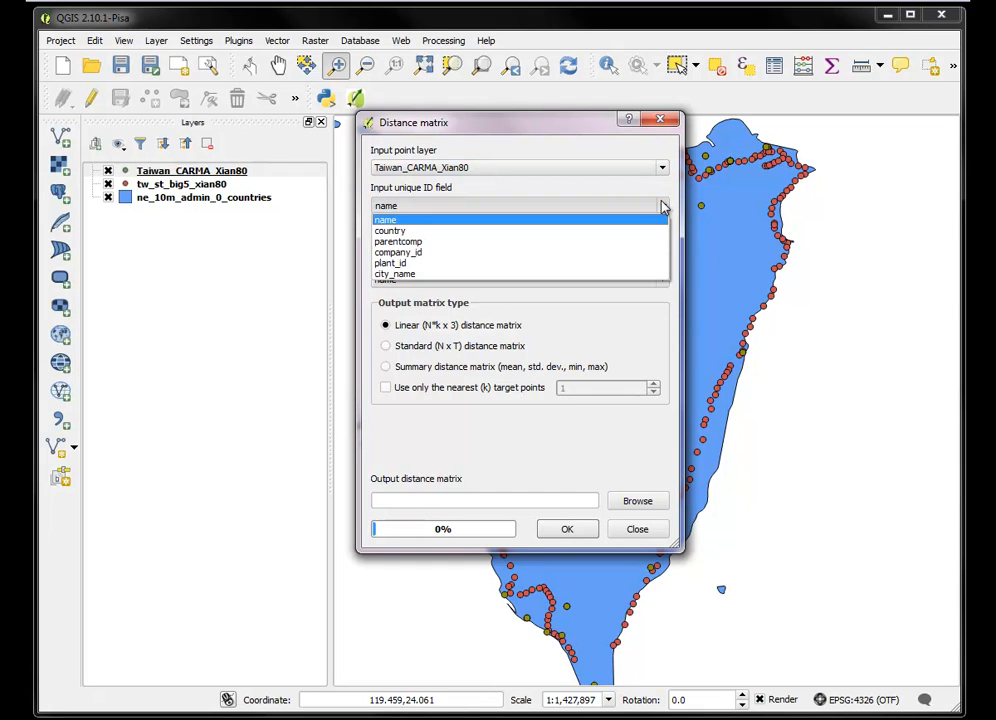
left_click(527, 263)
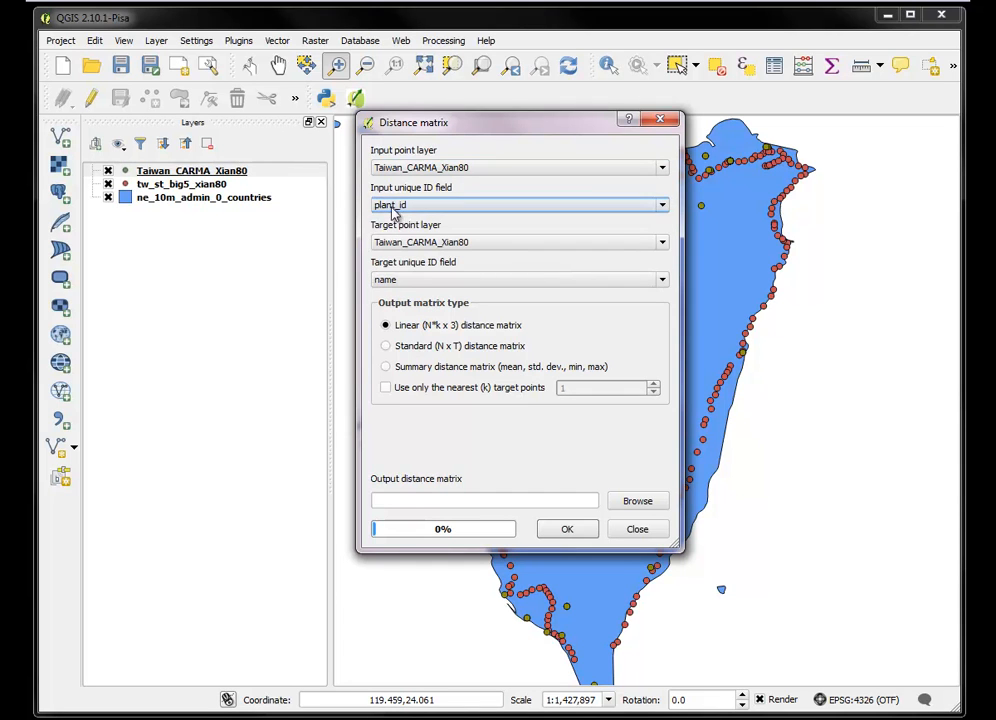
Set the distance matrix's target point layer to tw_st_big5_xian80 with stat_id as the target unique ID field.
left_click(662, 246)
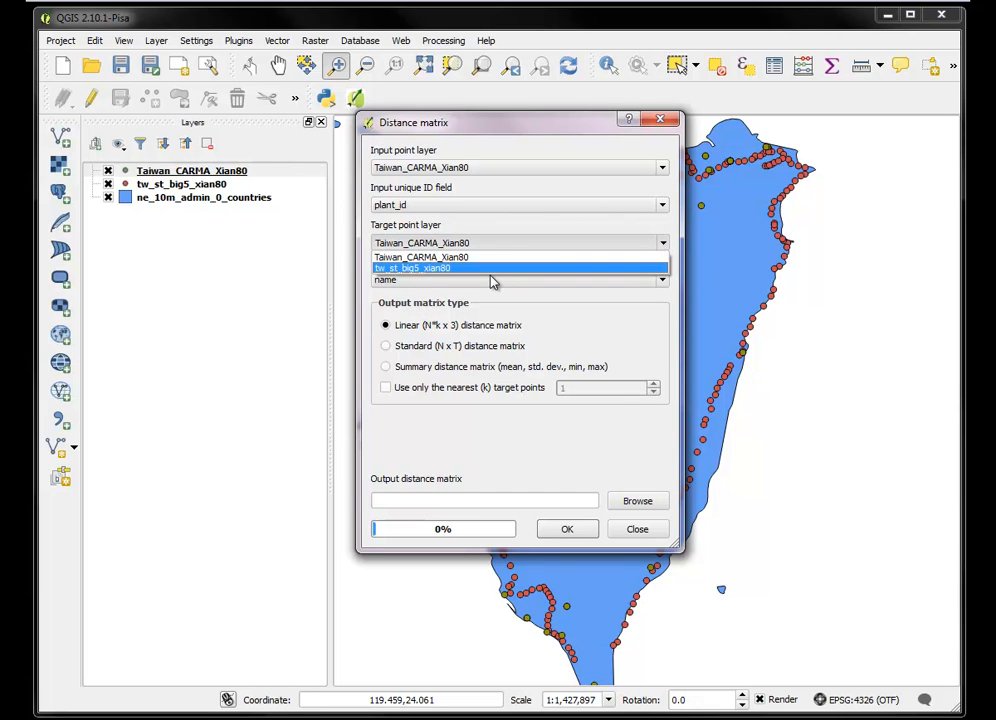
left_click(491, 281)
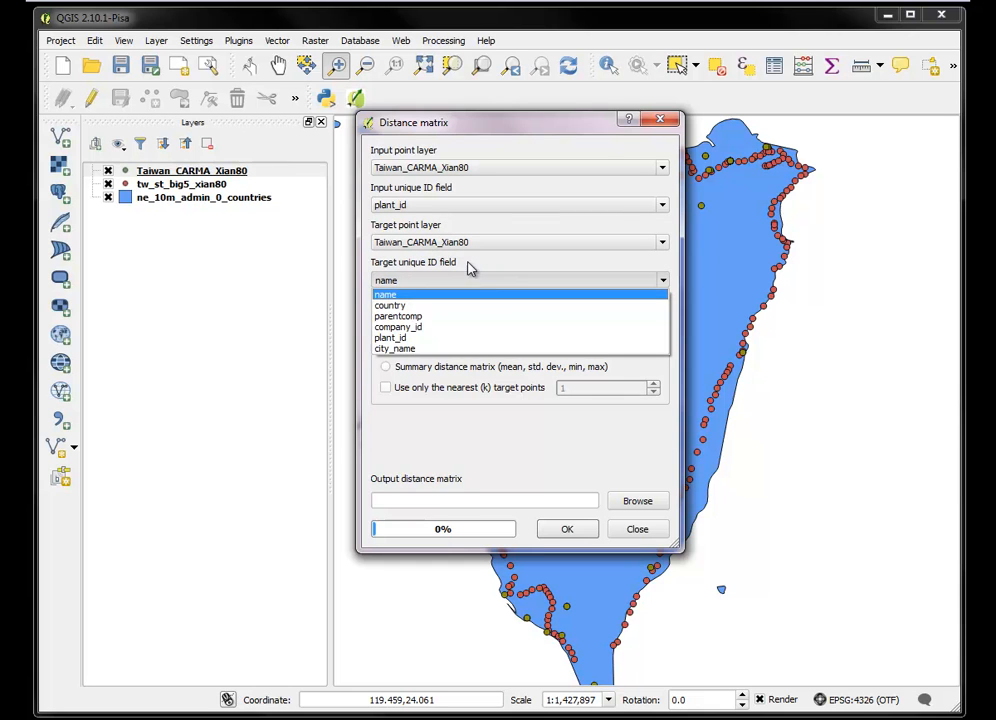
left_click(588, 243)
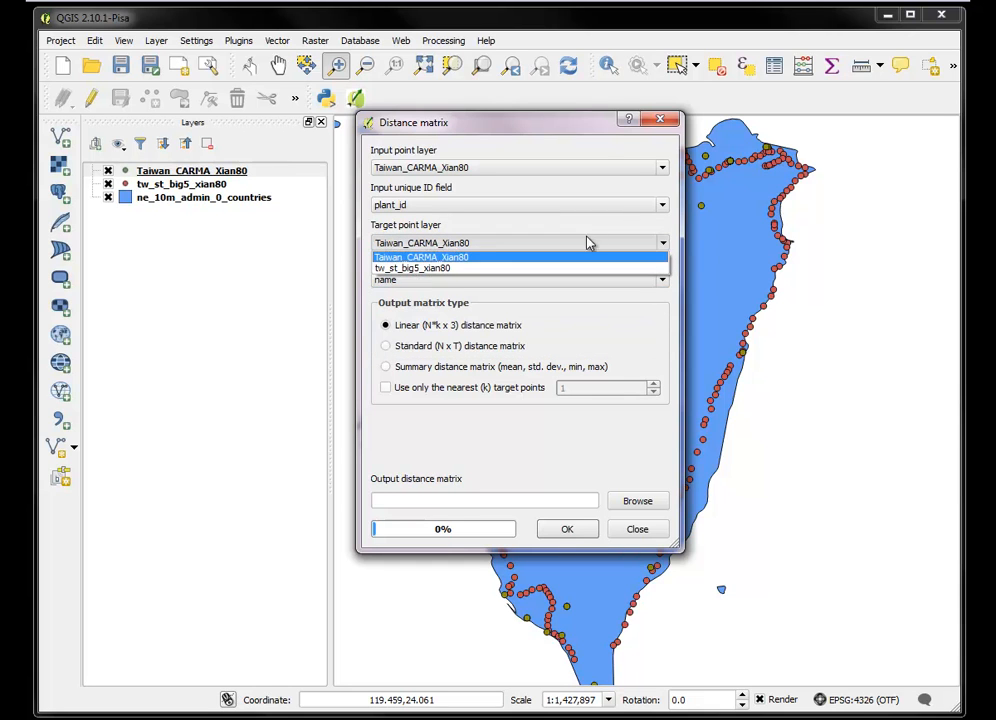
left_click(522, 268)
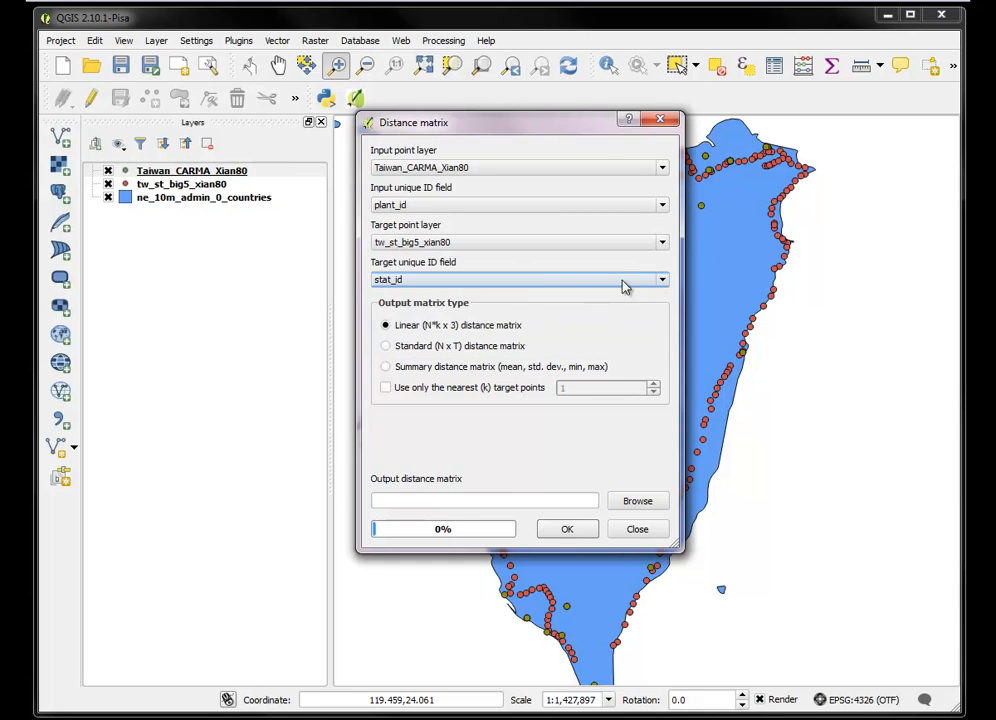
left_click(663, 282)
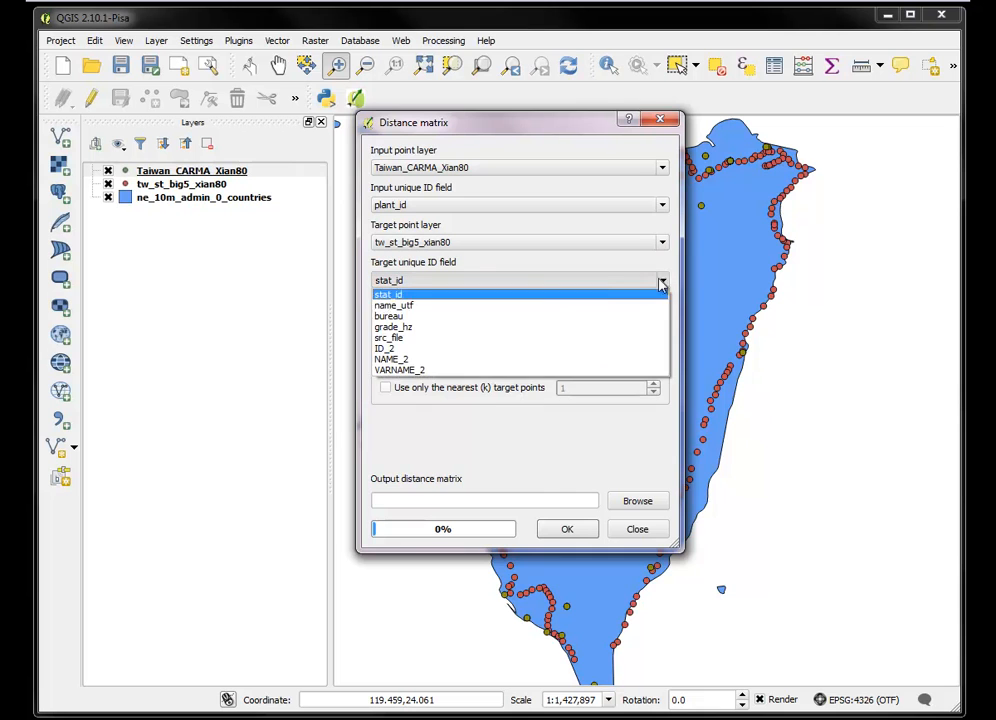
left_click(396, 297)
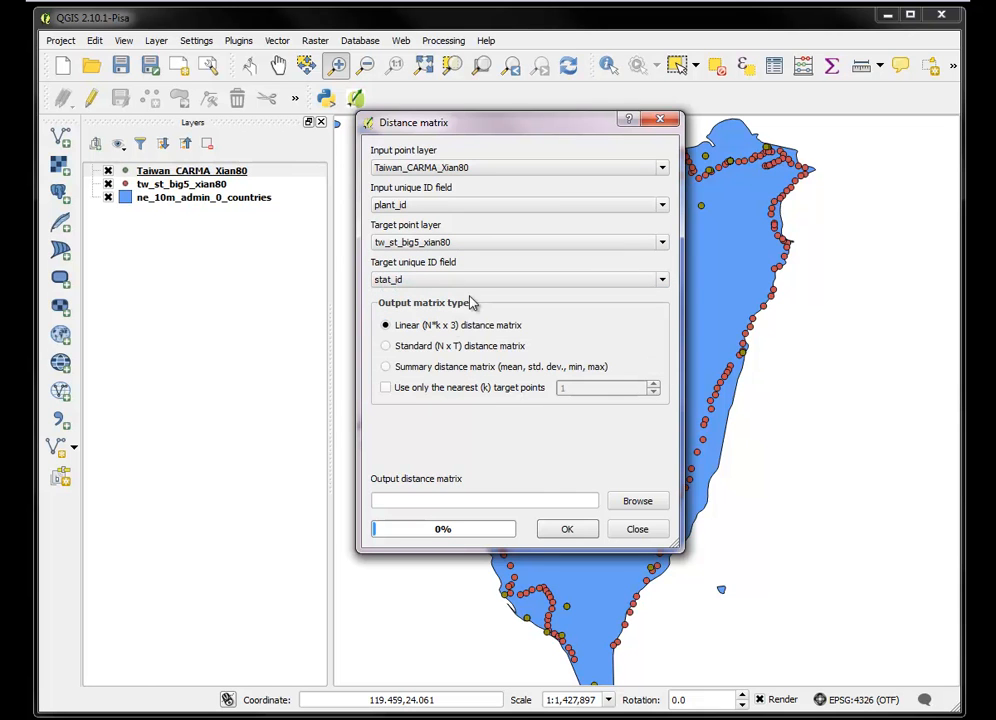
Restrict the linear distance matrix to the 5 nearest target points.
left_click(386, 389)
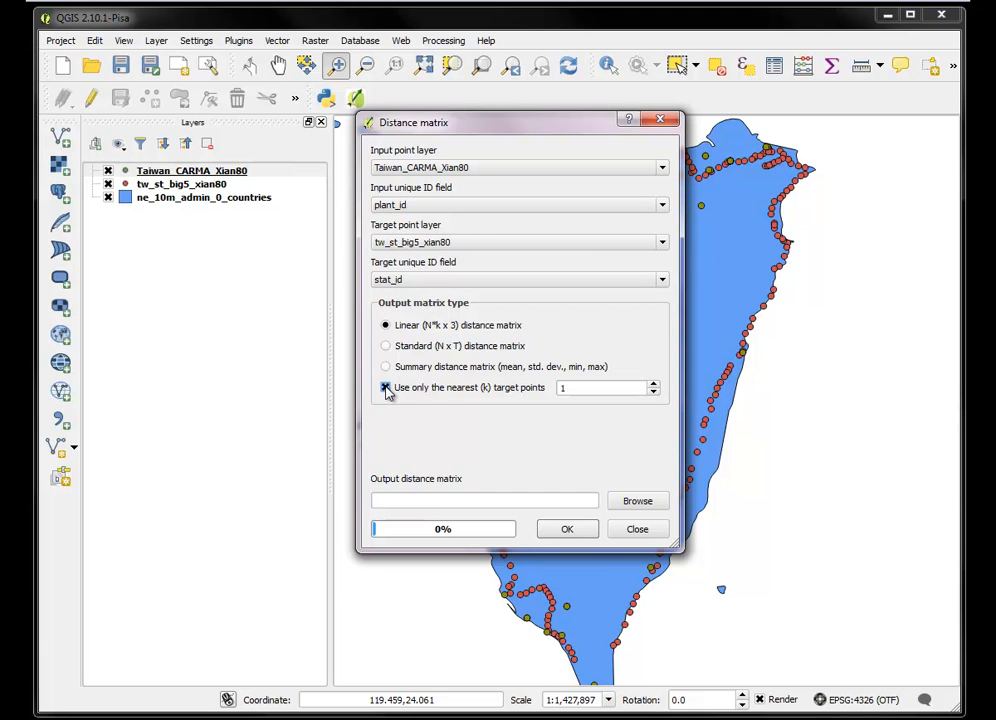
left_click(653, 385)
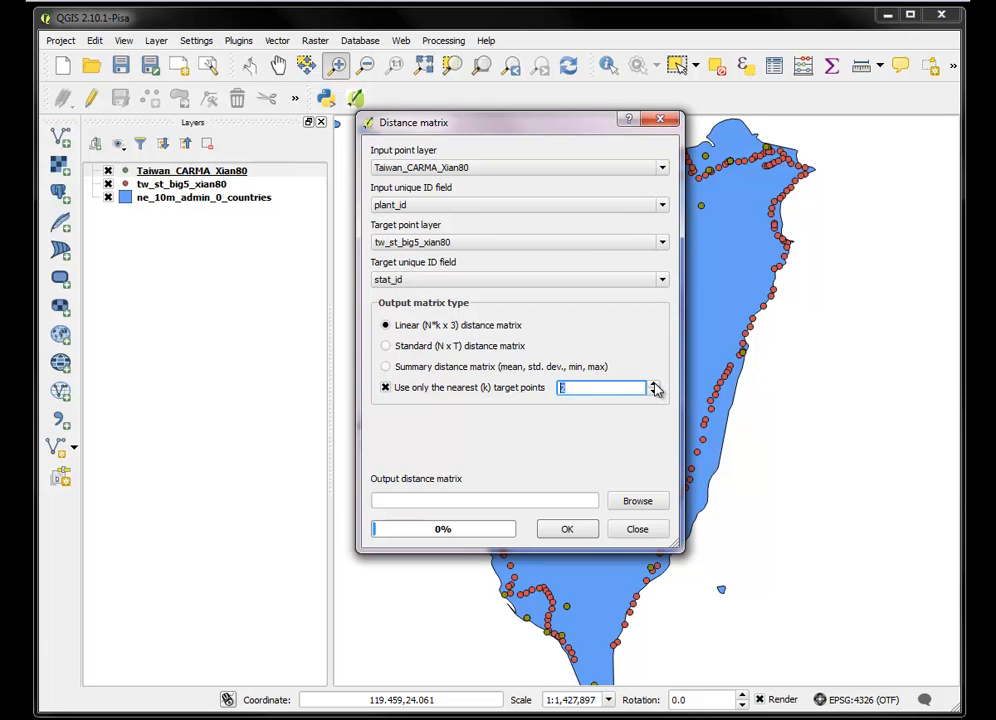
left_click(524, 394)
left_click(386, 388)
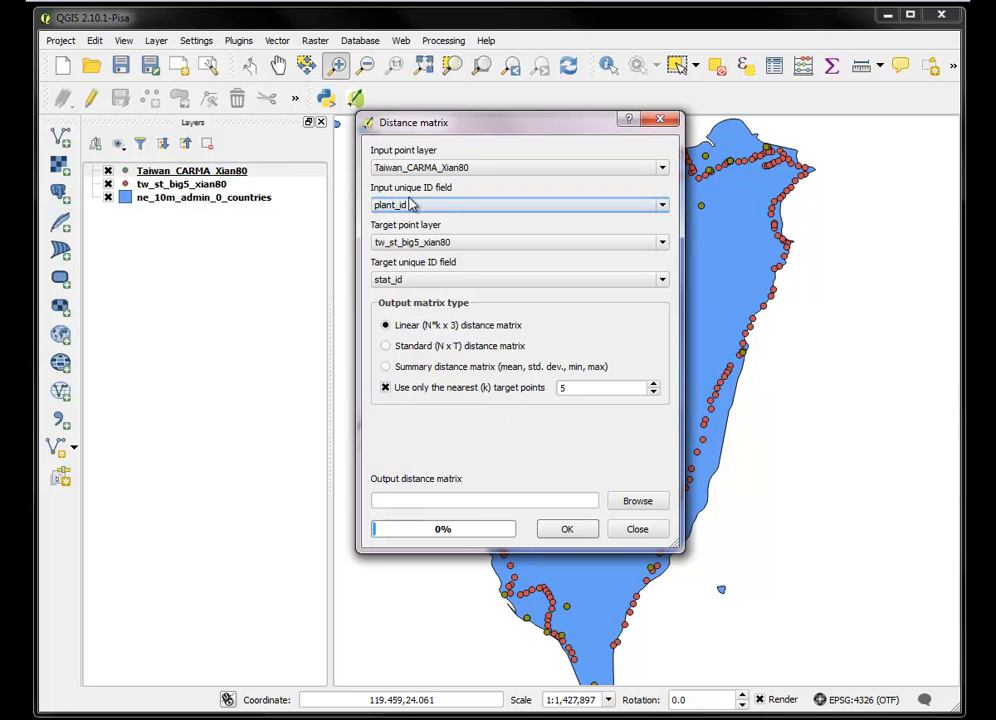
Set the output distance matrix to a CSV file named matrix1 on the Desktop and run the calculation.
left_click(639, 502)
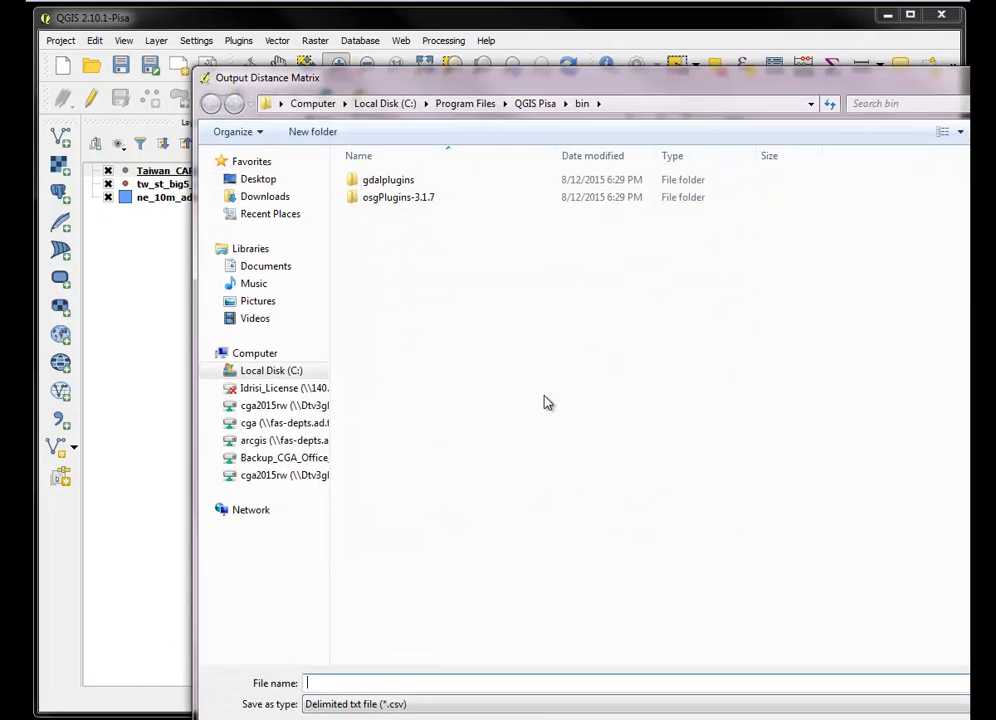
left_click(258, 178)
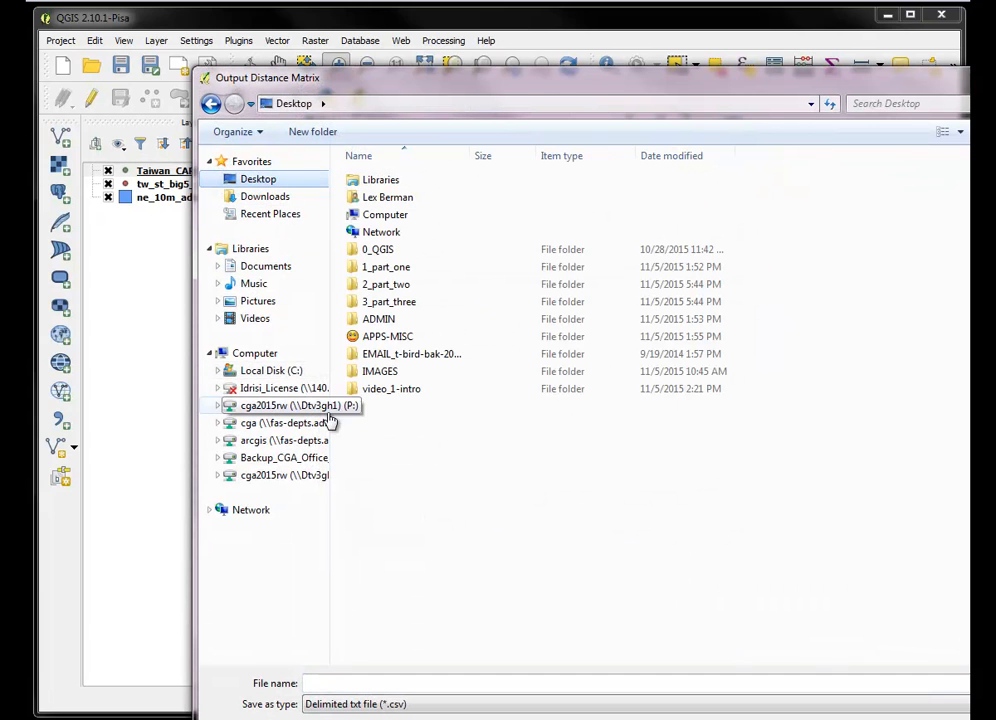
left_click(322, 684)
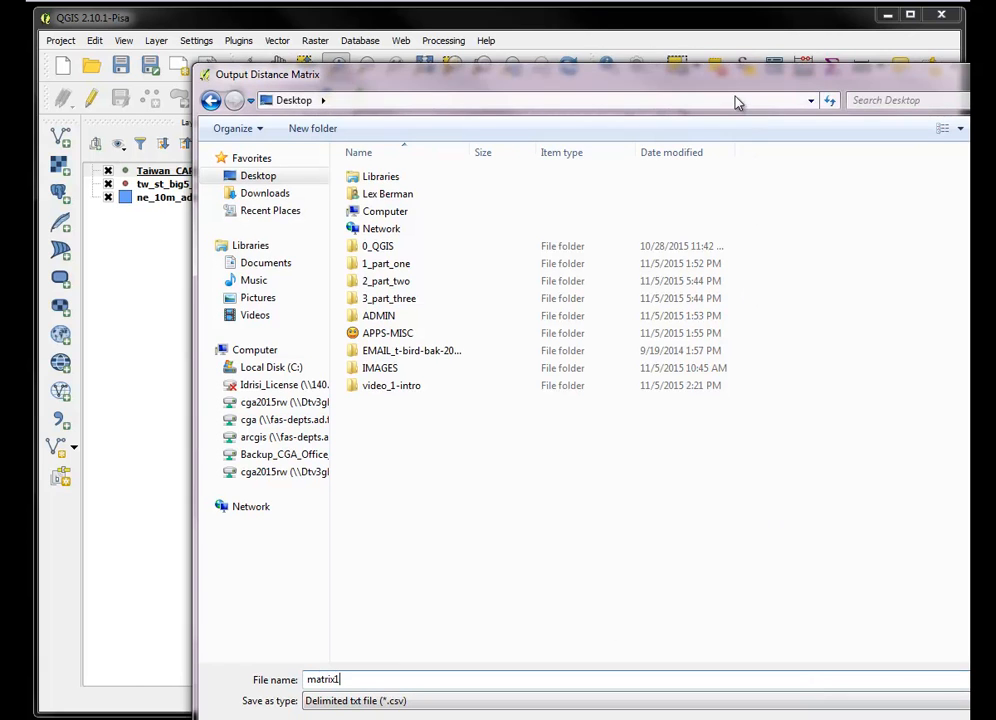
left_click_drag(736, 88, 665, 33)
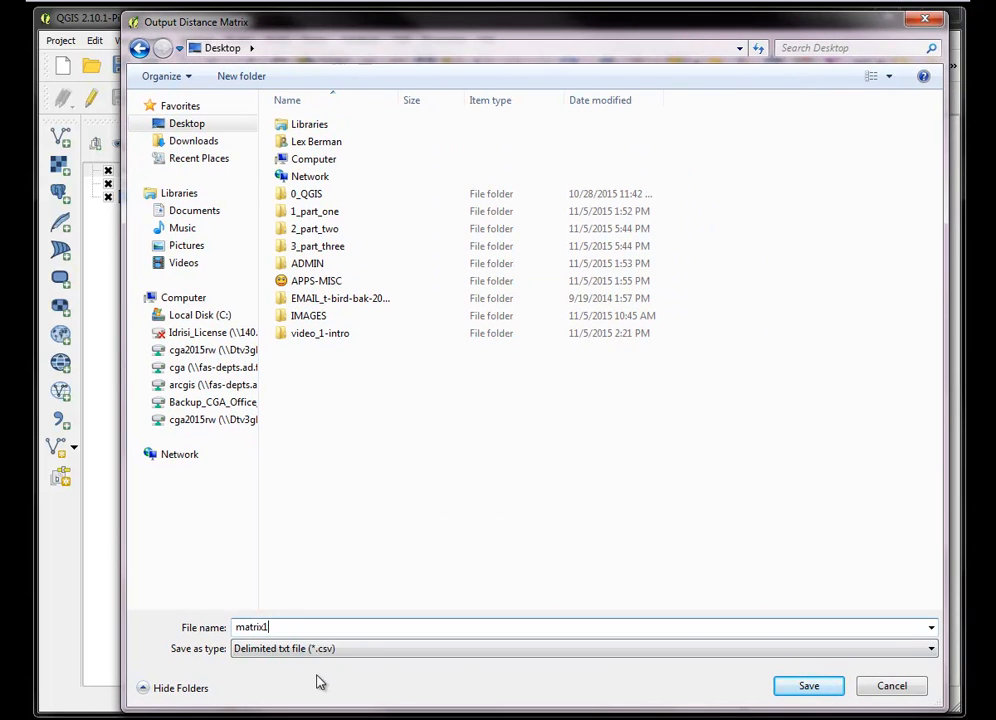
left_click(810, 686)
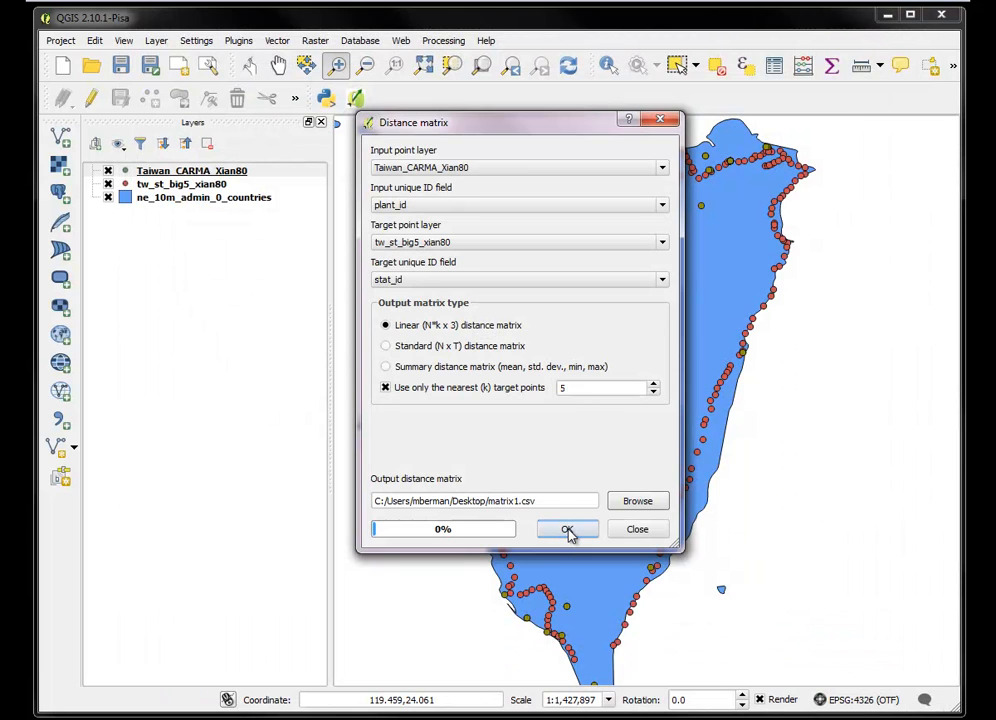
left_click(567, 530)
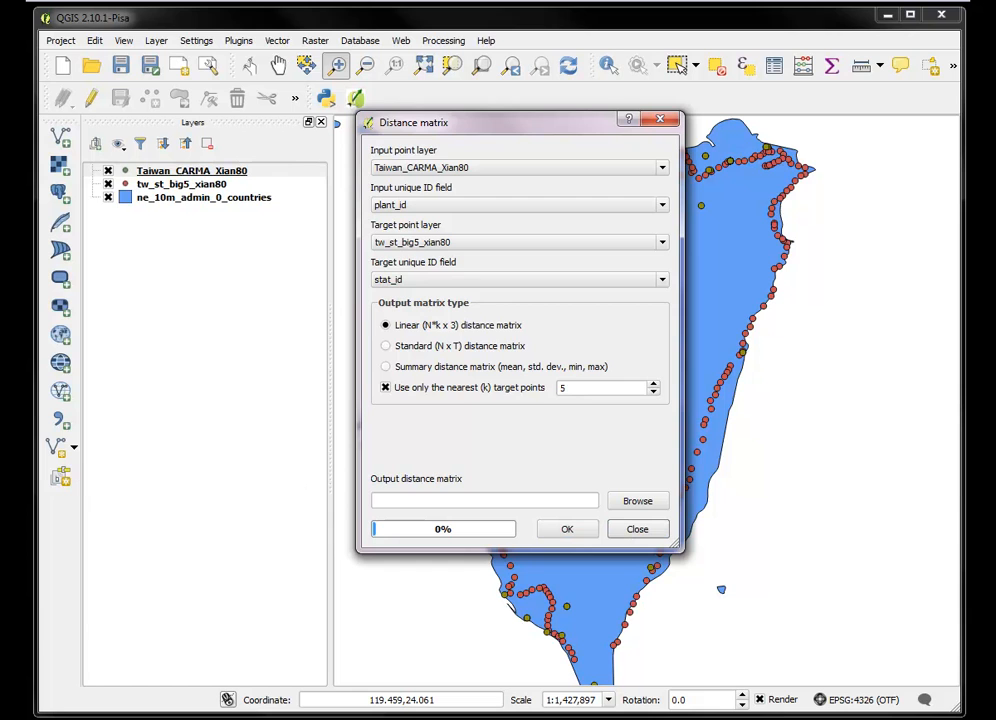
Switch to the Desktop folder window and open matrix1.csv in LibreOffice Calc as comma-separated UTF-8 text.
left_click_drag(28, 2, 450, 0)
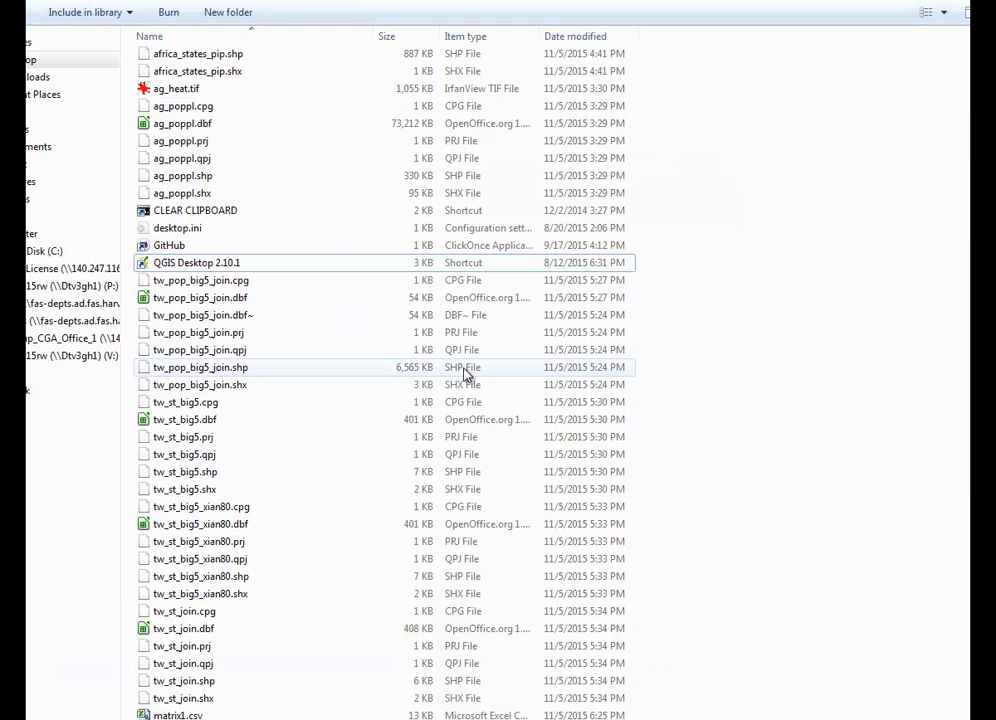
left_click(944, 1)
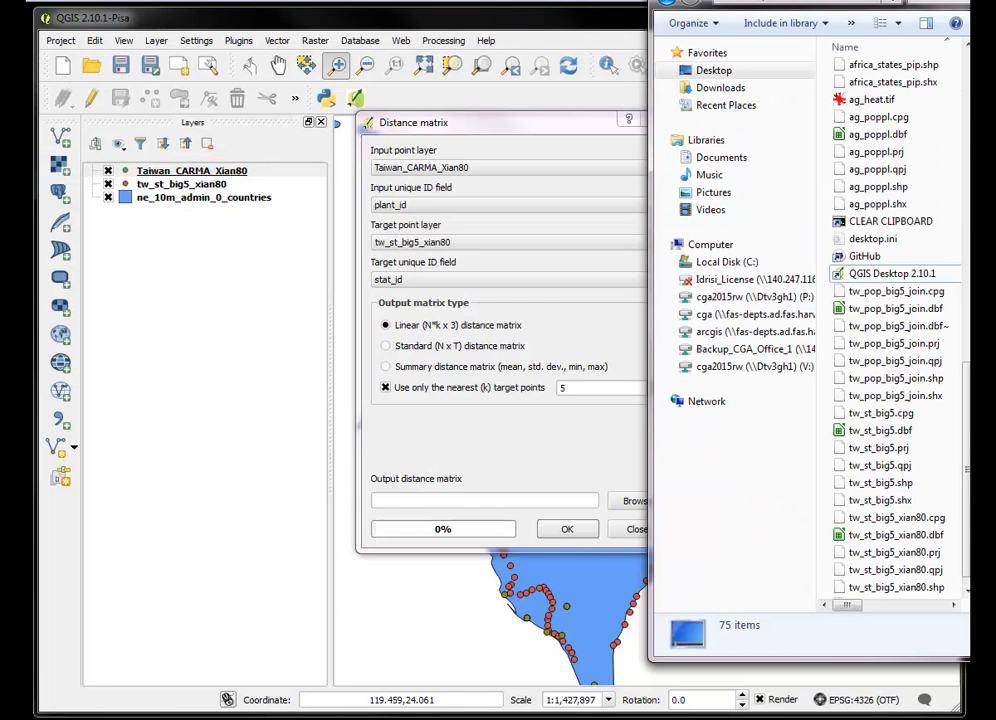
left_click_drag(804, 3, 542, 27)
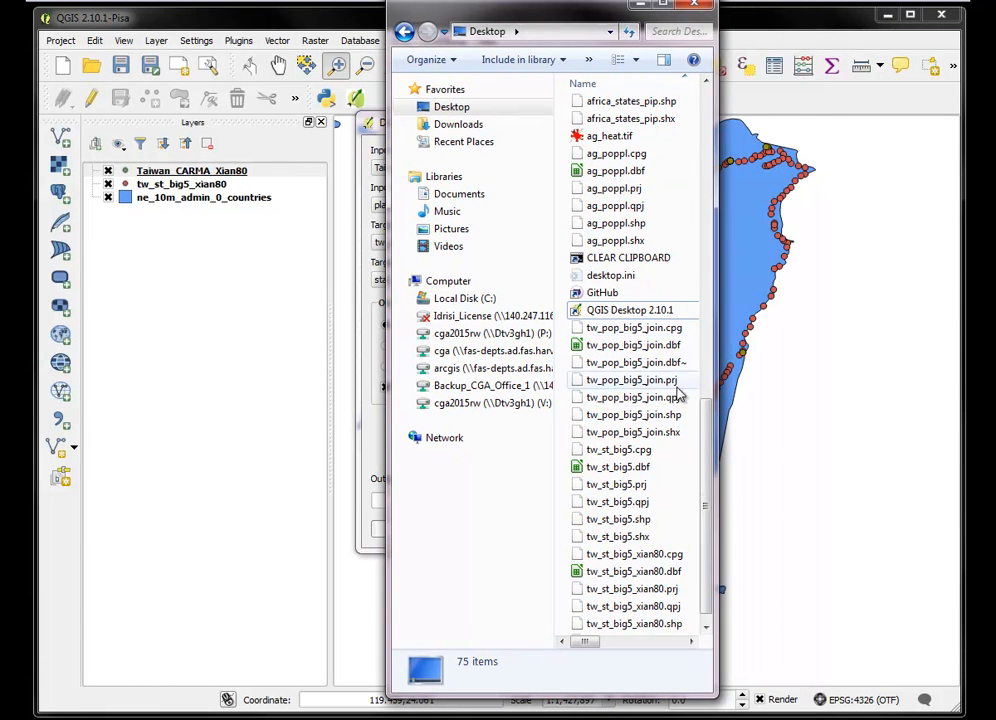
scroll(706, 453, "down", 3)
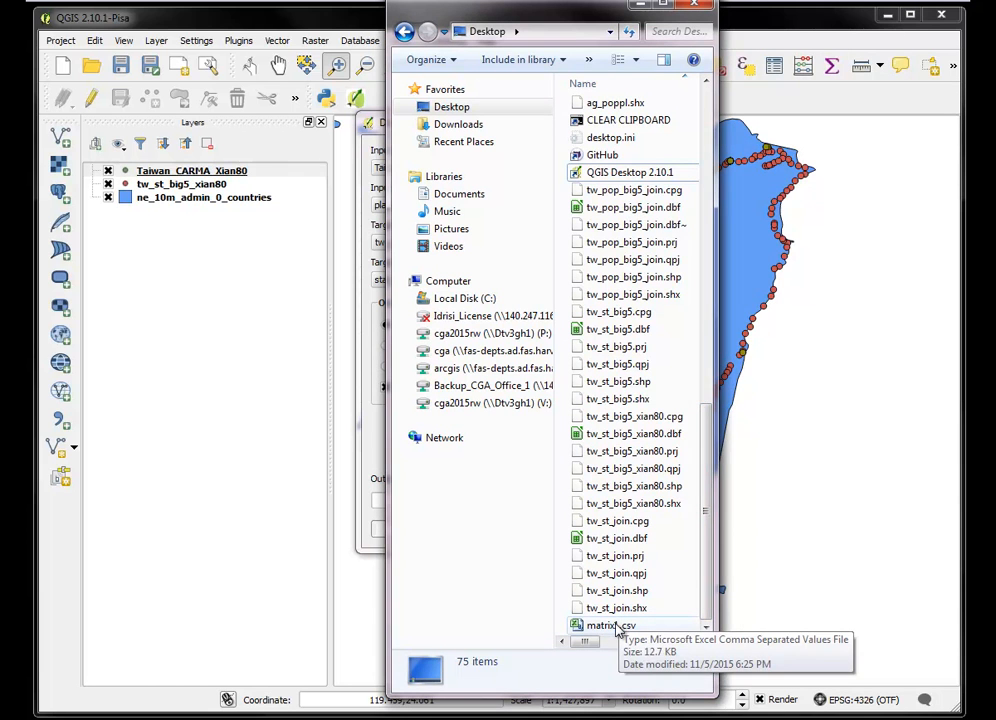
right_click(617, 628)
mouse_move(673, 418)
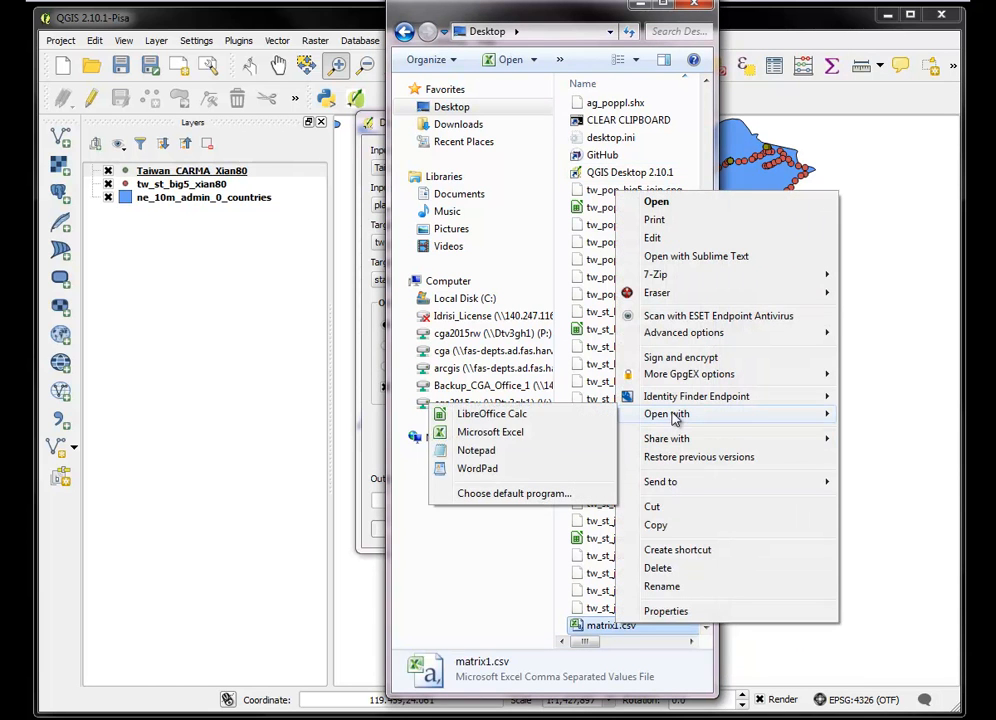
left_click(514, 416)
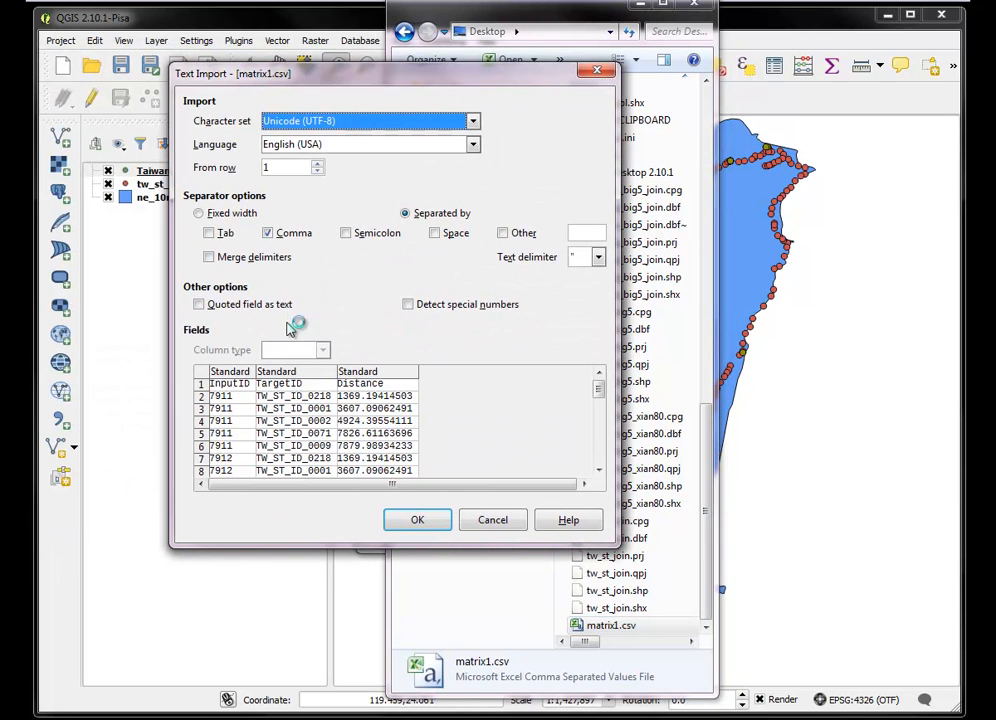
left_click(419, 521)
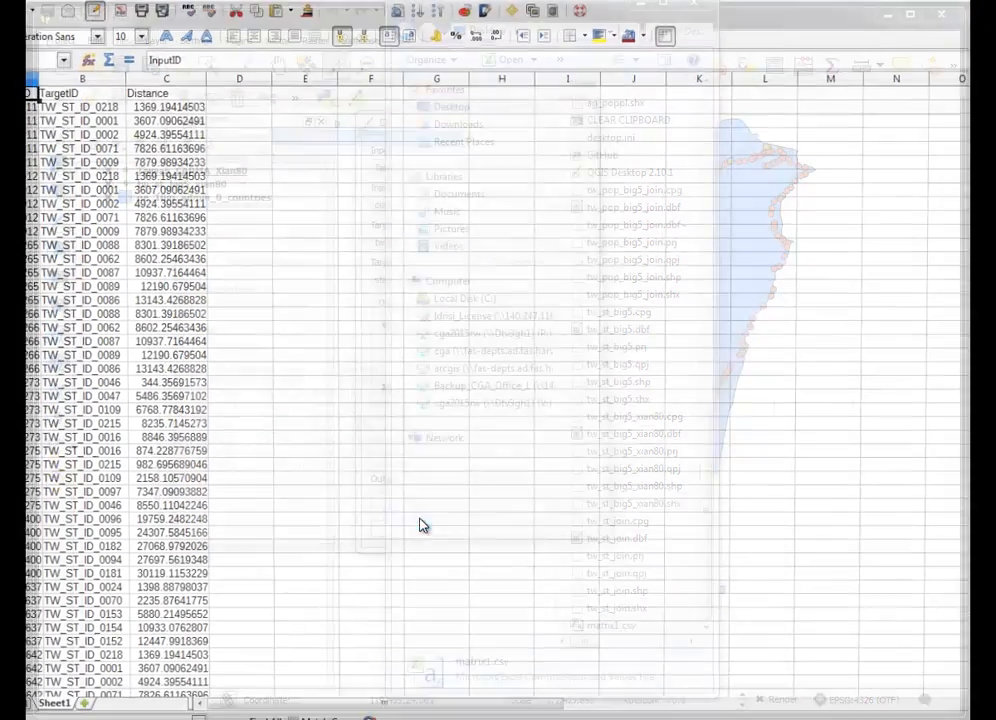
Examine the InputID, TargetID and Distance columns of matrix1.csv, and close the spreadsheet.
left_click(968, 0)
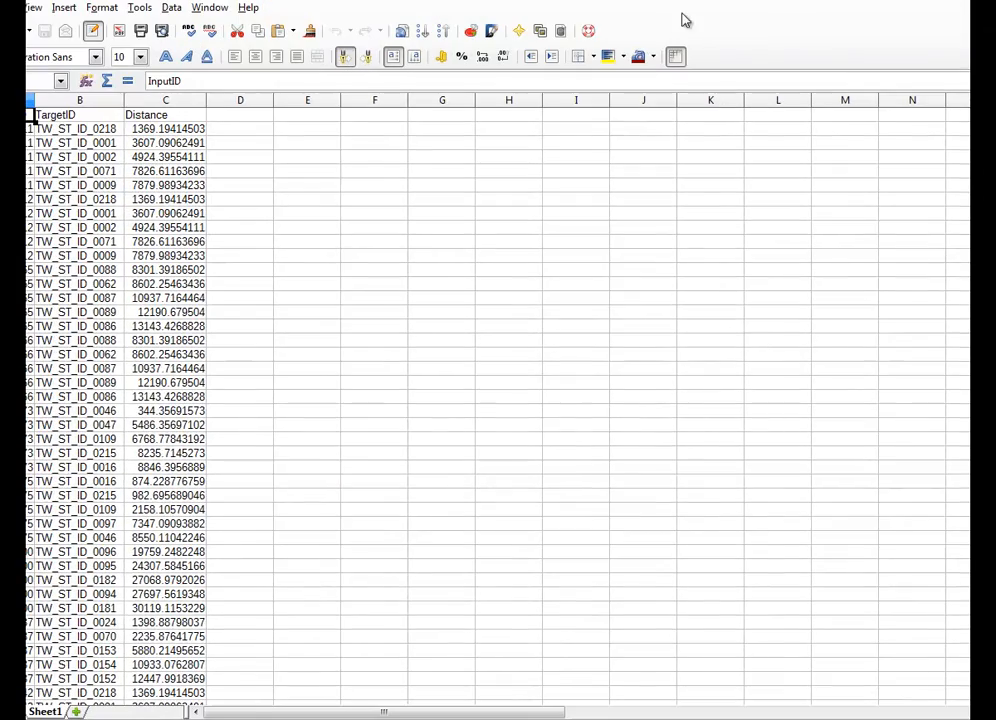
left_click_drag(582, 0, 880, 87)
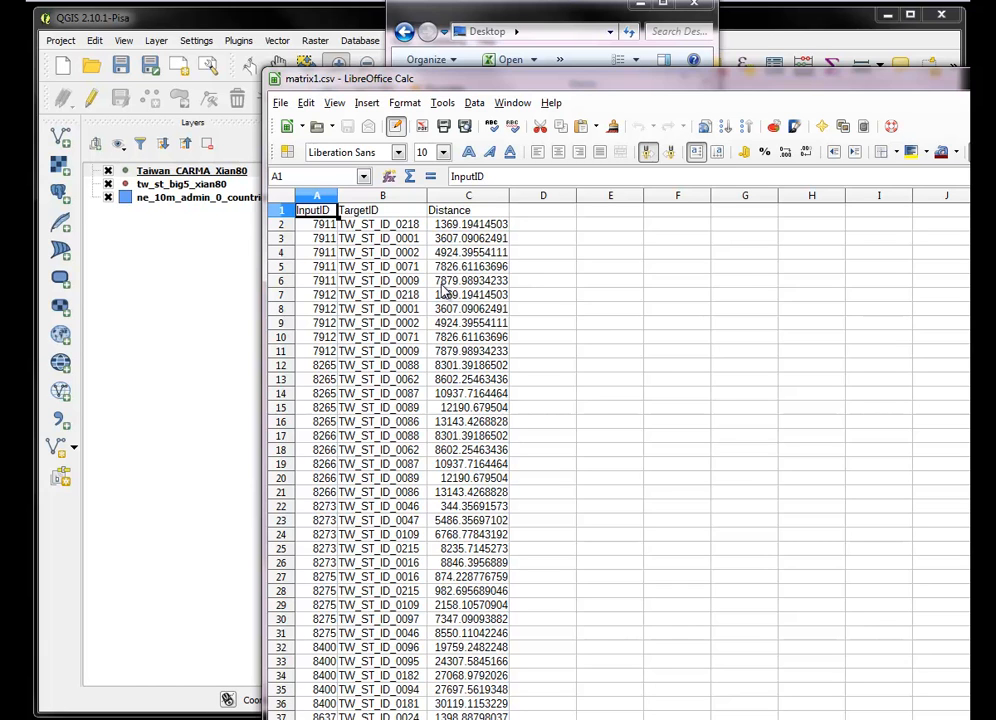
left_click_drag(966, 80, 600, 36)
left_click(930, 33)
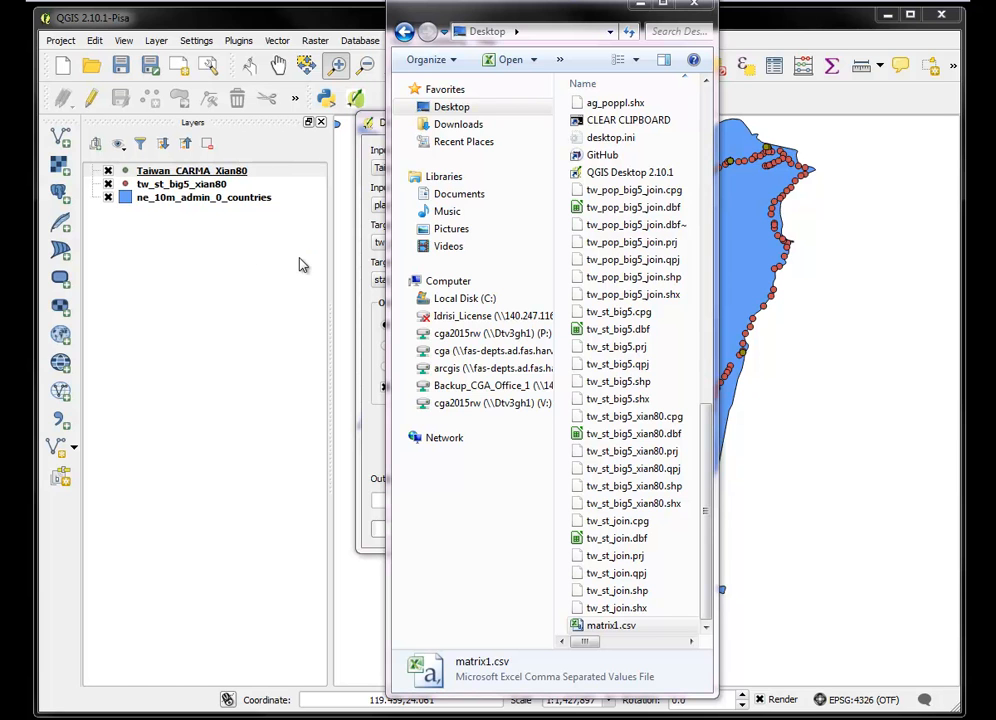
Close the Desktop folder window and the Distance matrix dialog, and add matrix1.csv from the Desktop as a UTF-8 vector layer.
left_click(695, 5)
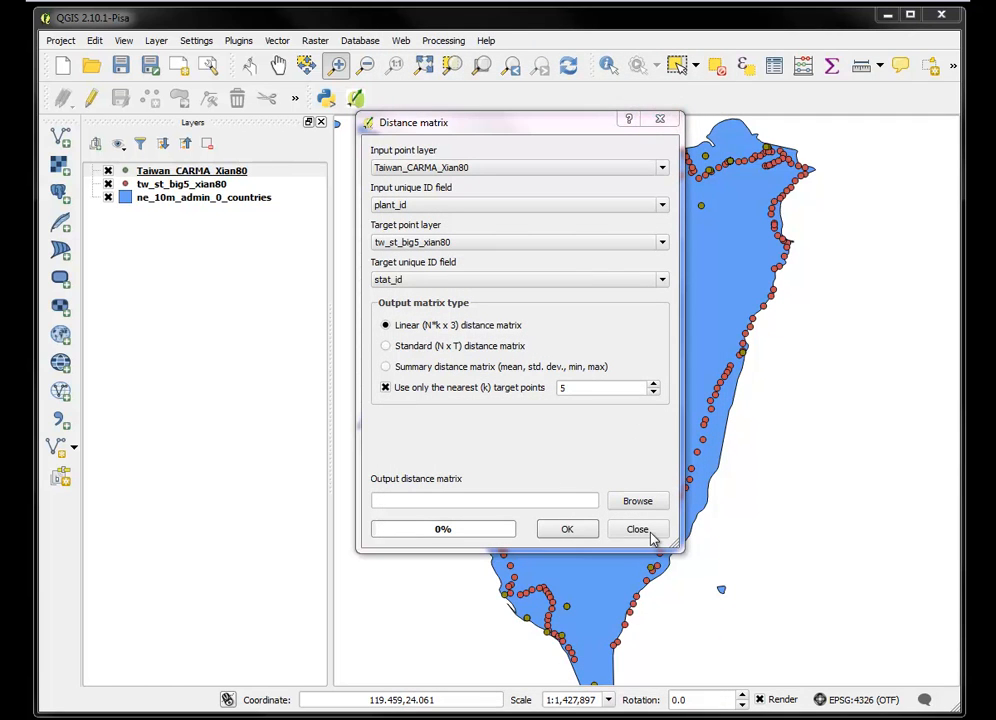
left_click(643, 527)
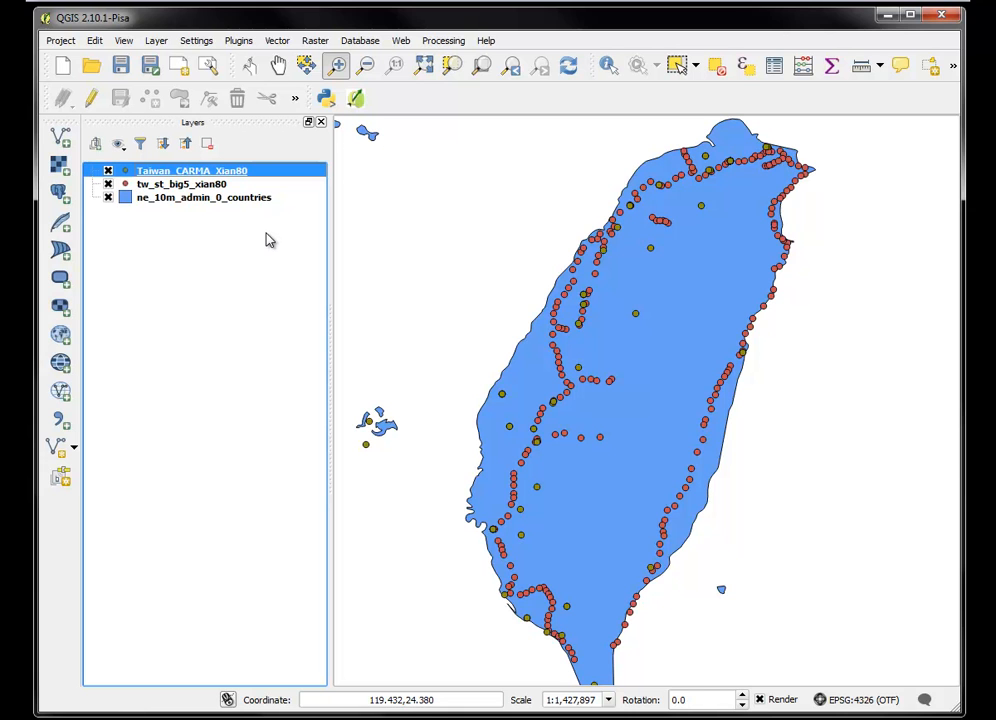
left_click(61, 137)
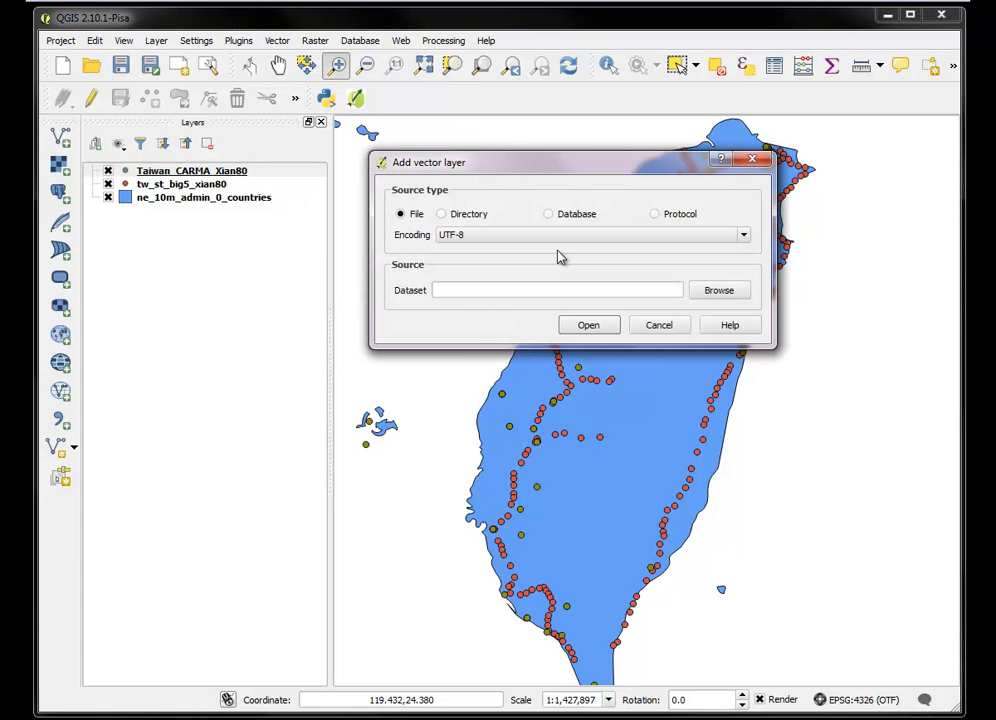
left_click(720, 291)
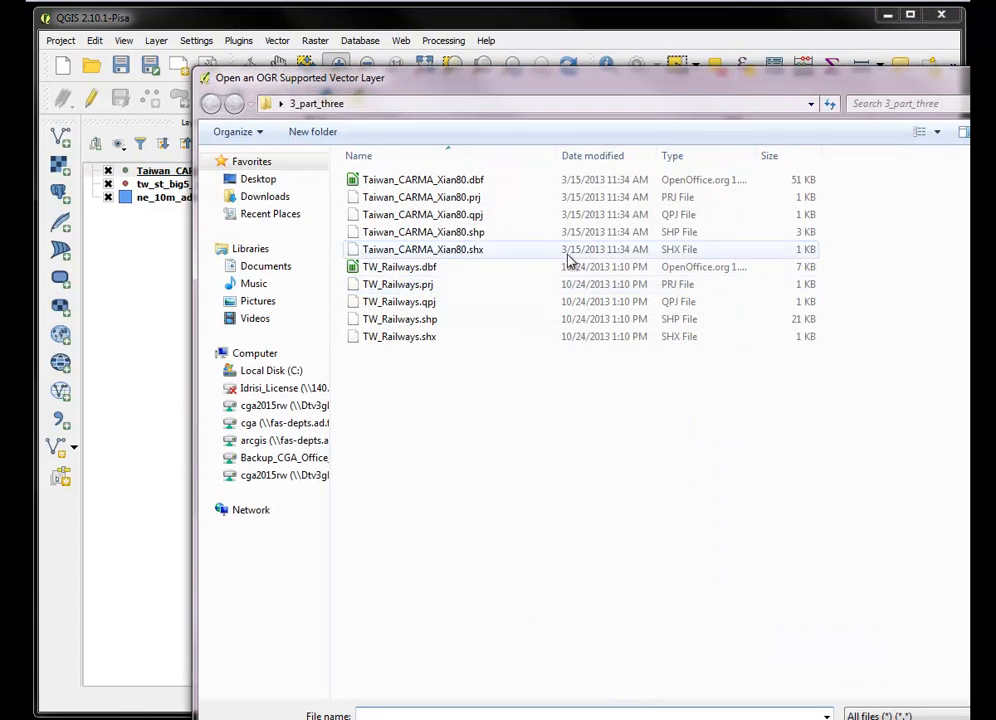
left_click(258, 180)
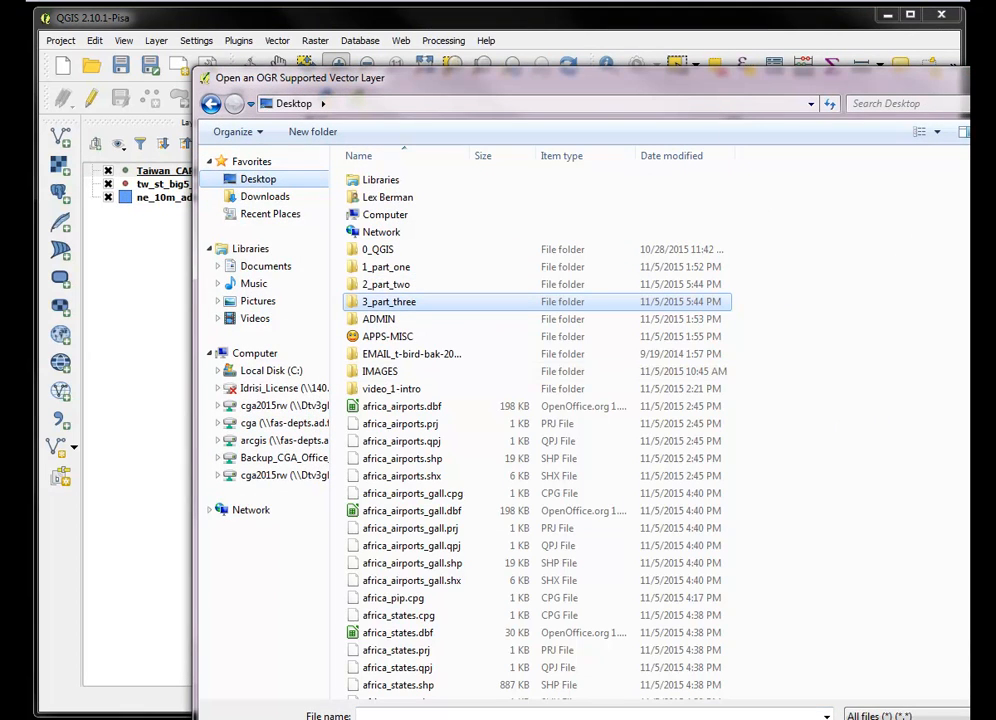
scroll(840, 345, "down", 15)
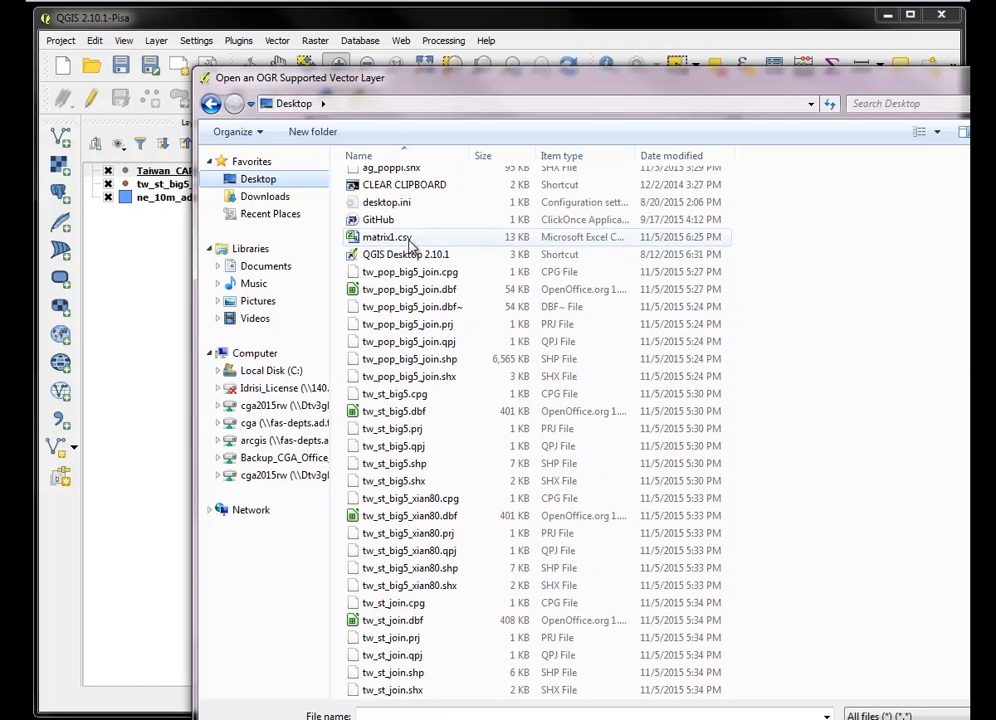
left_click(393, 241)
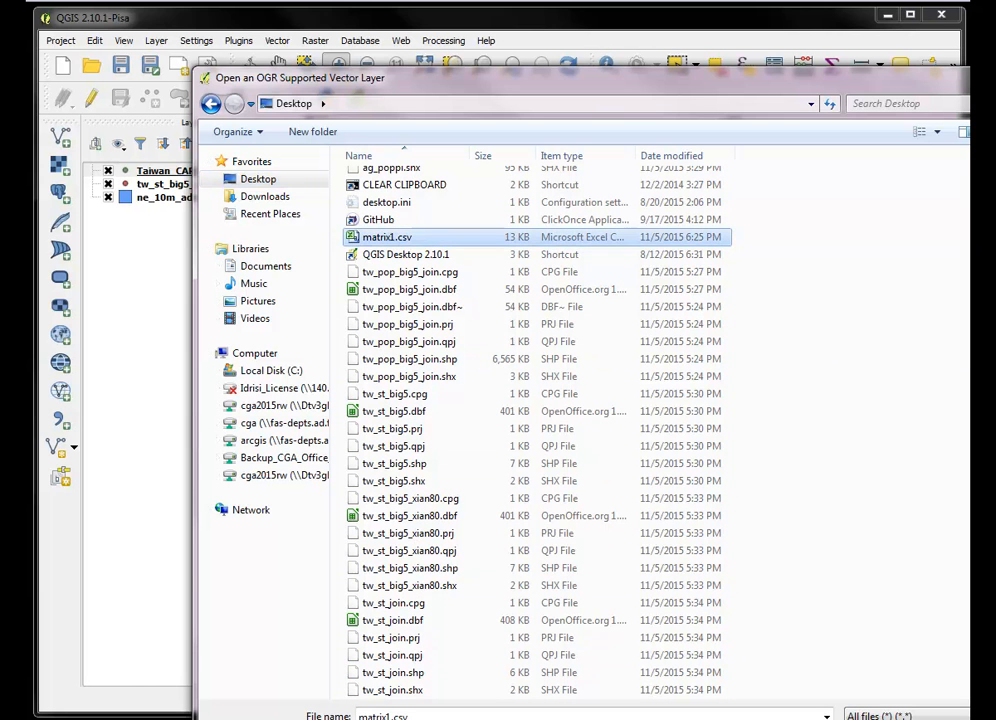
key("Return")
left_click(588, 323)
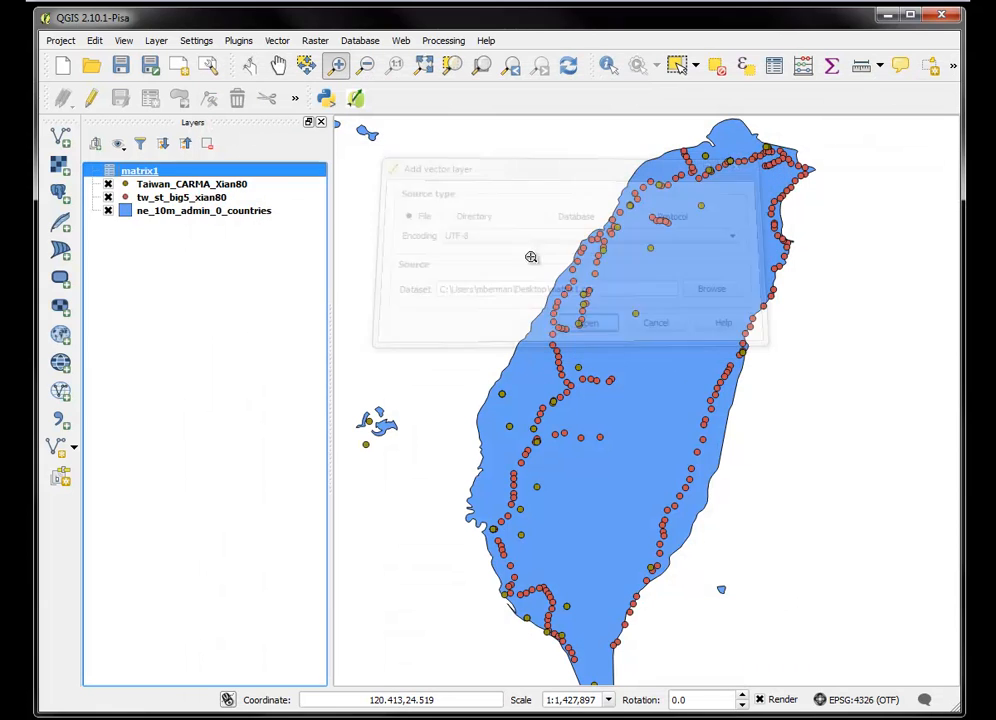
Review the records in the attribute table of the matrix1 layer and close the table.
right_click(118, 171)
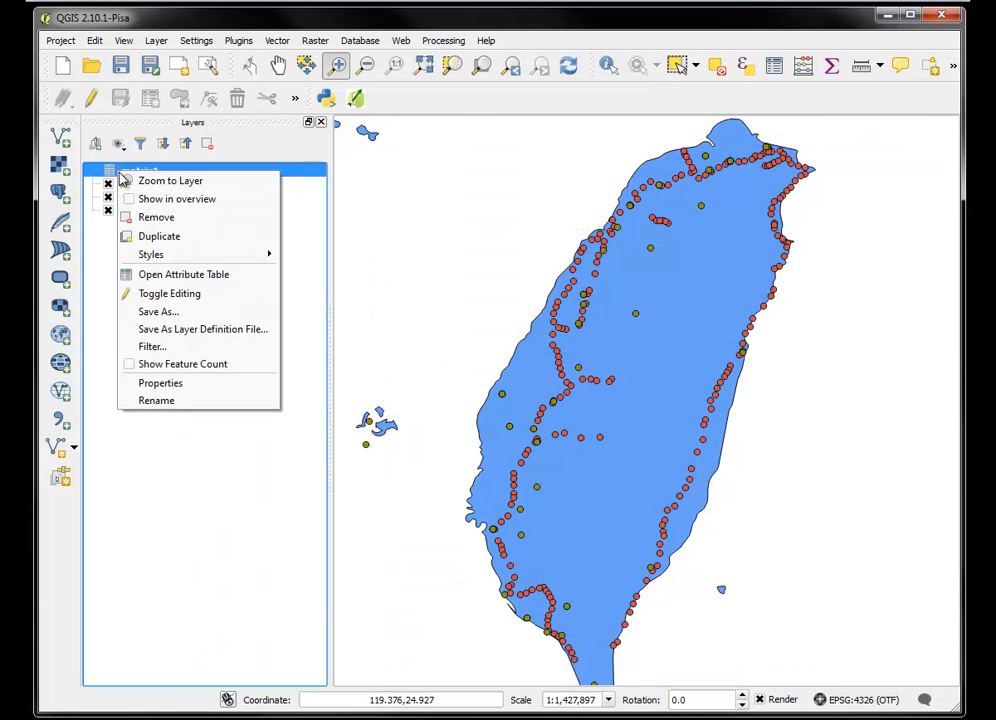
left_click(162, 275)
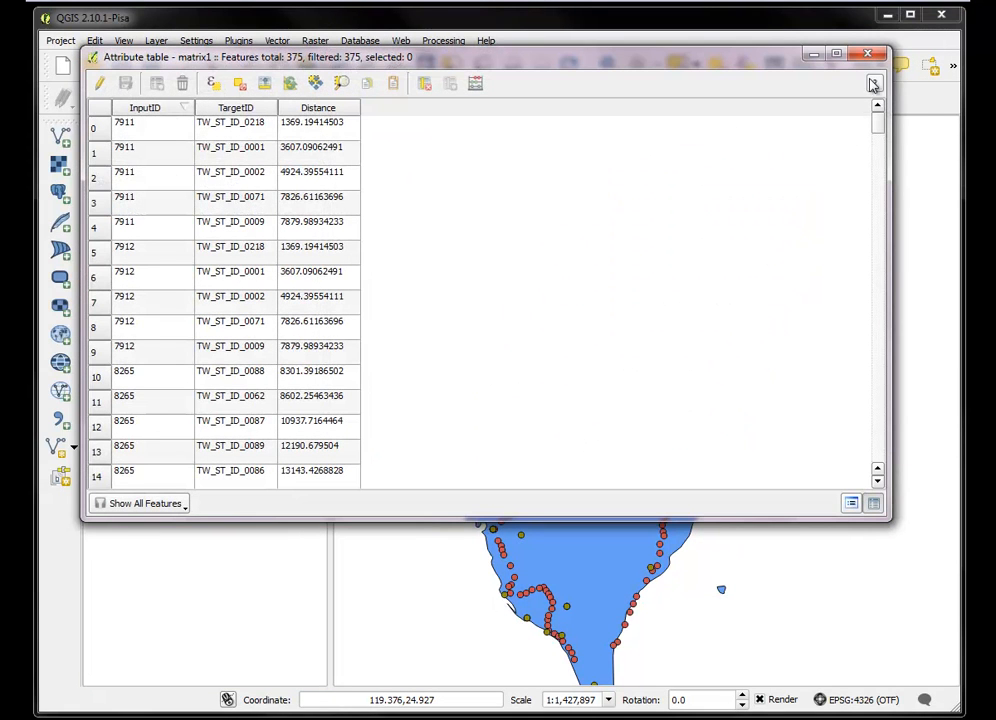
left_click(867, 54)
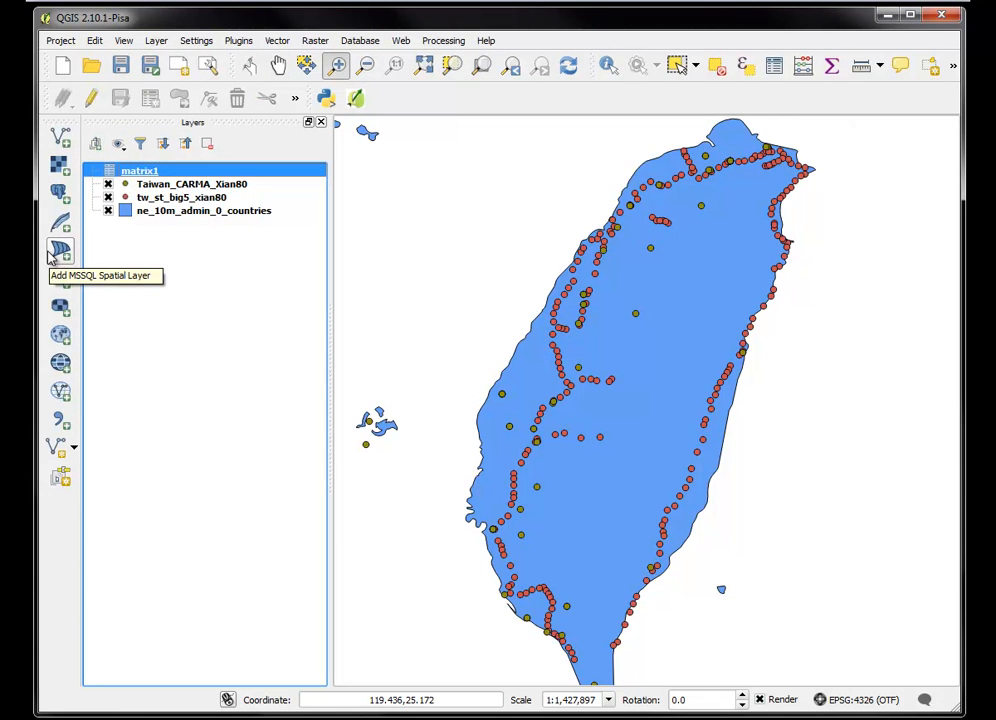
Start a new join on the matrix1 layer with Taiwan_CARMA_Xian80 as the join layer.
right_click(155, 176)
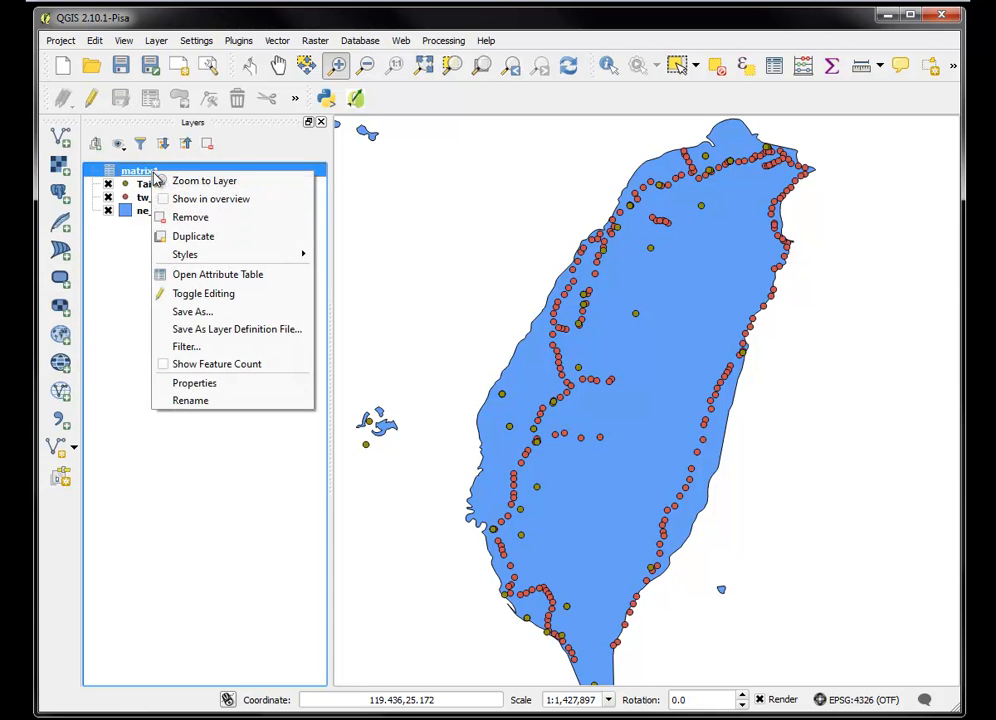
left_click(204, 382)
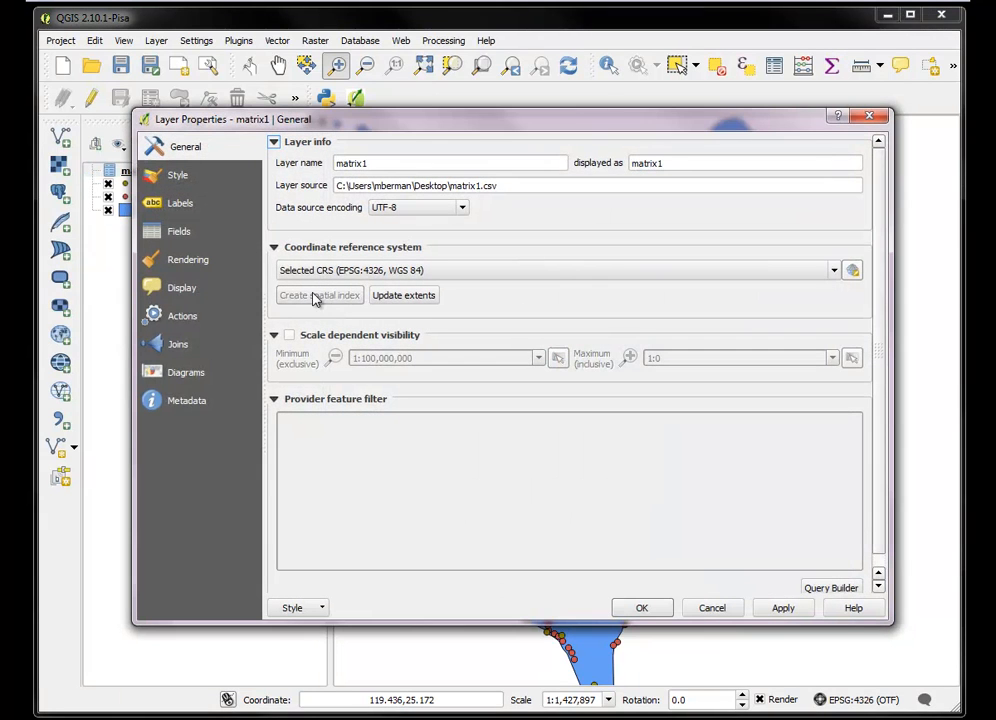
left_click(172, 346)
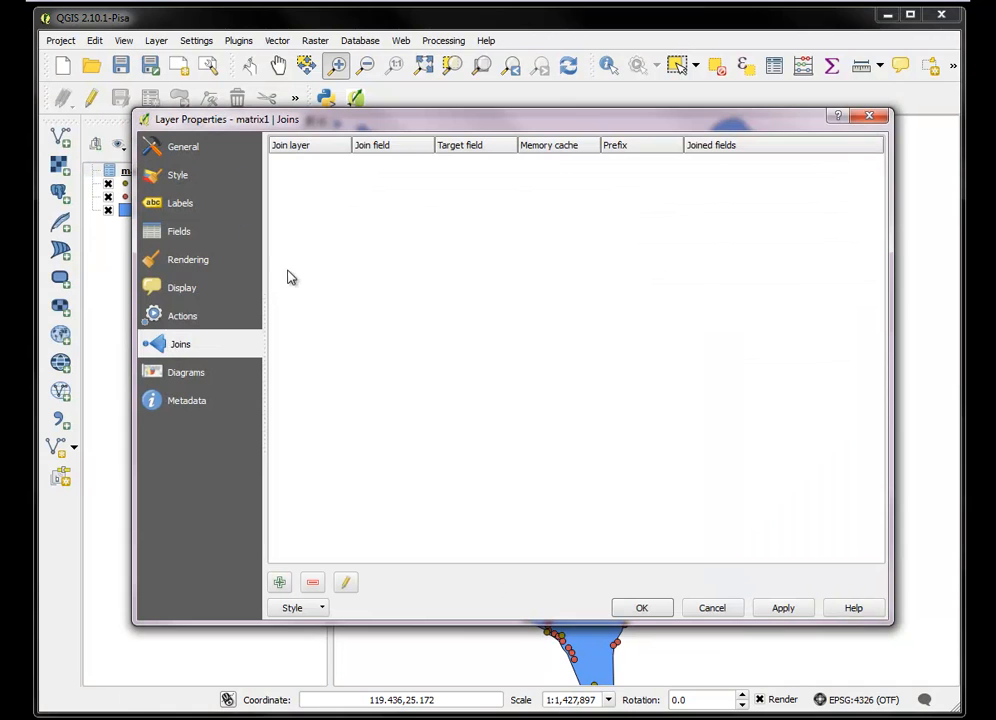
left_click(280, 582)
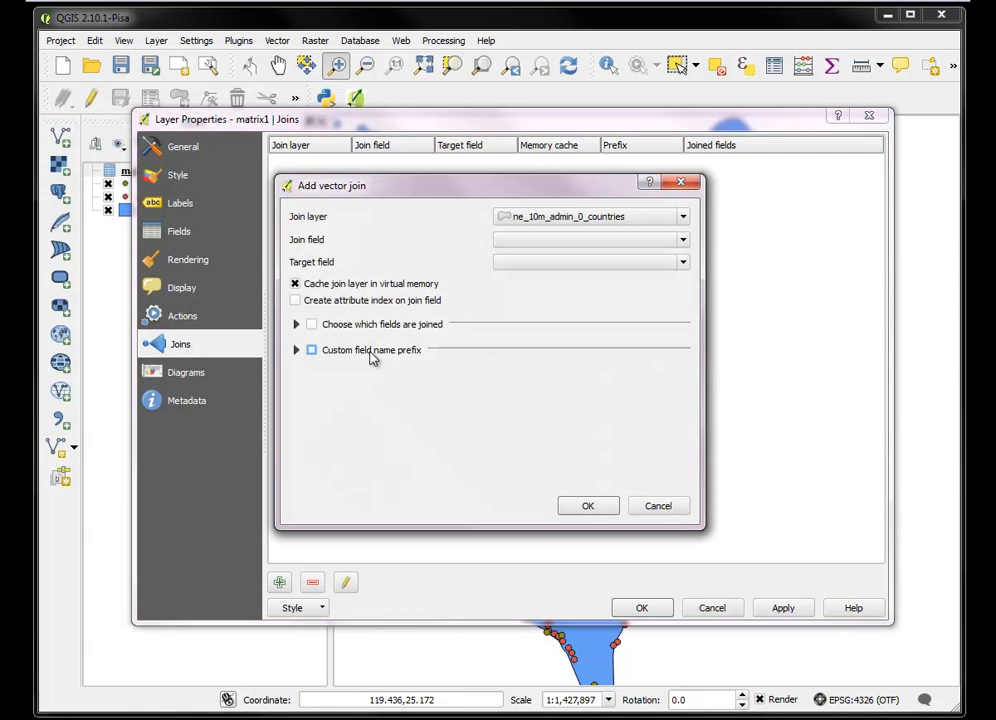
left_click(684, 220)
left_click(632, 247)
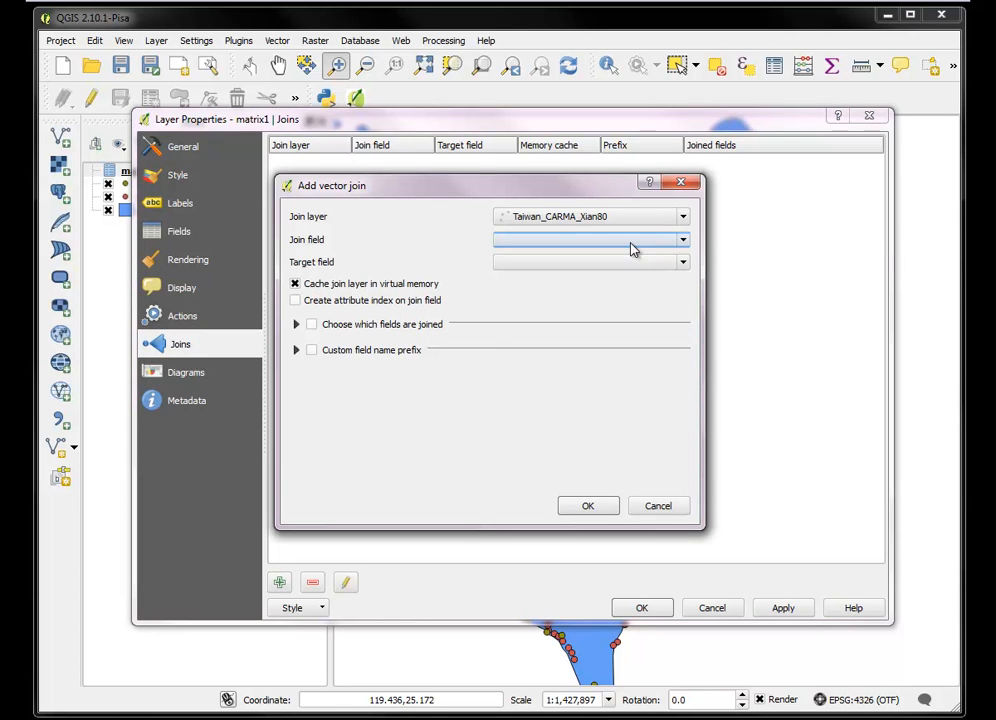
Match the join field plant_id to the target field InputID and apply the join to matrix1.
left_click(684, 243)
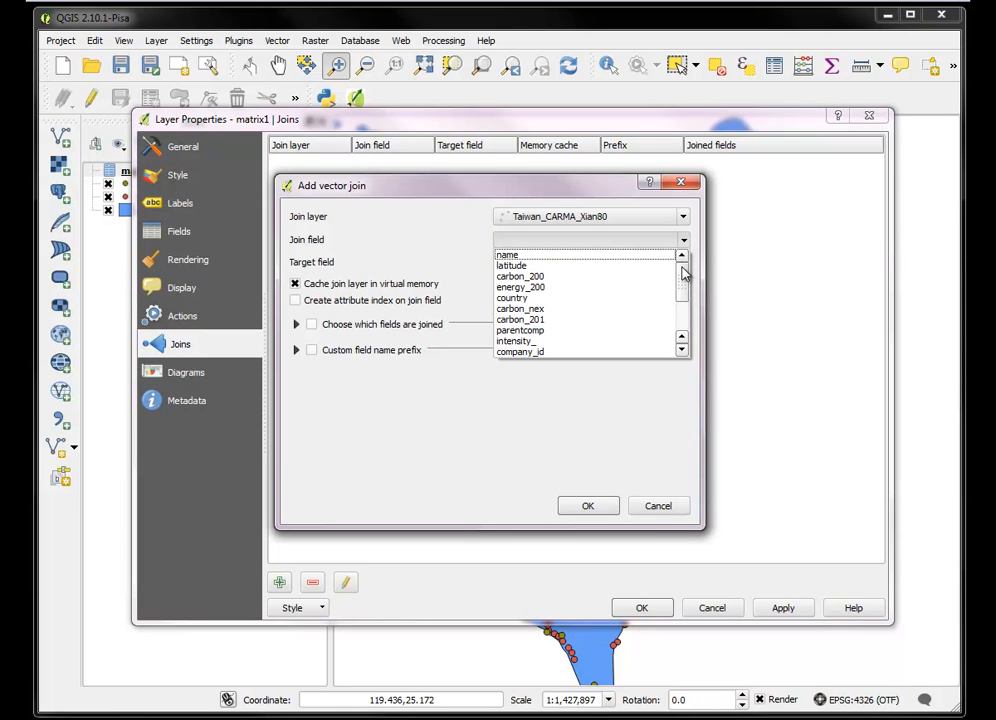
left_click_drag(684, 272, 682, 291)
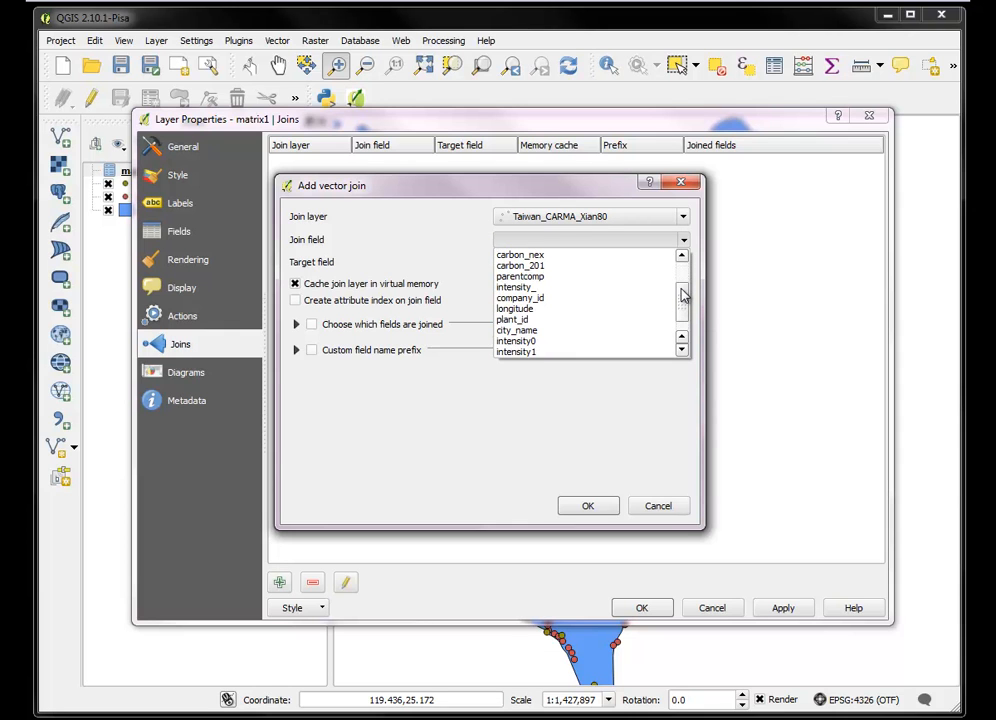
left_click(550, 322)
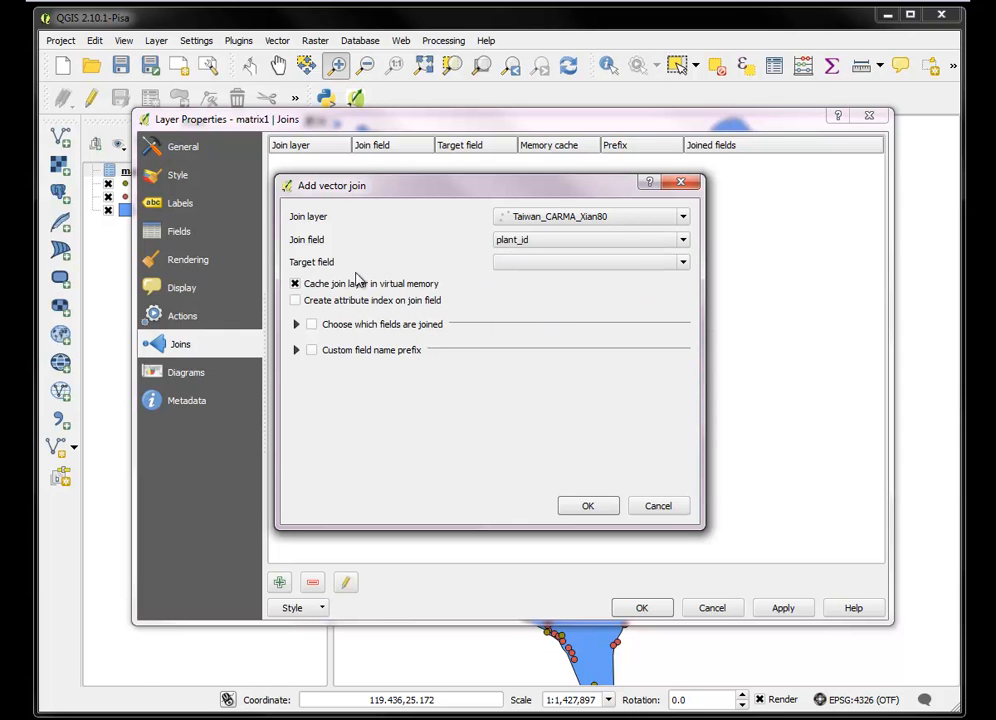
left_click(680, 264)
left_click(553, 280)
left_click(582, 508)
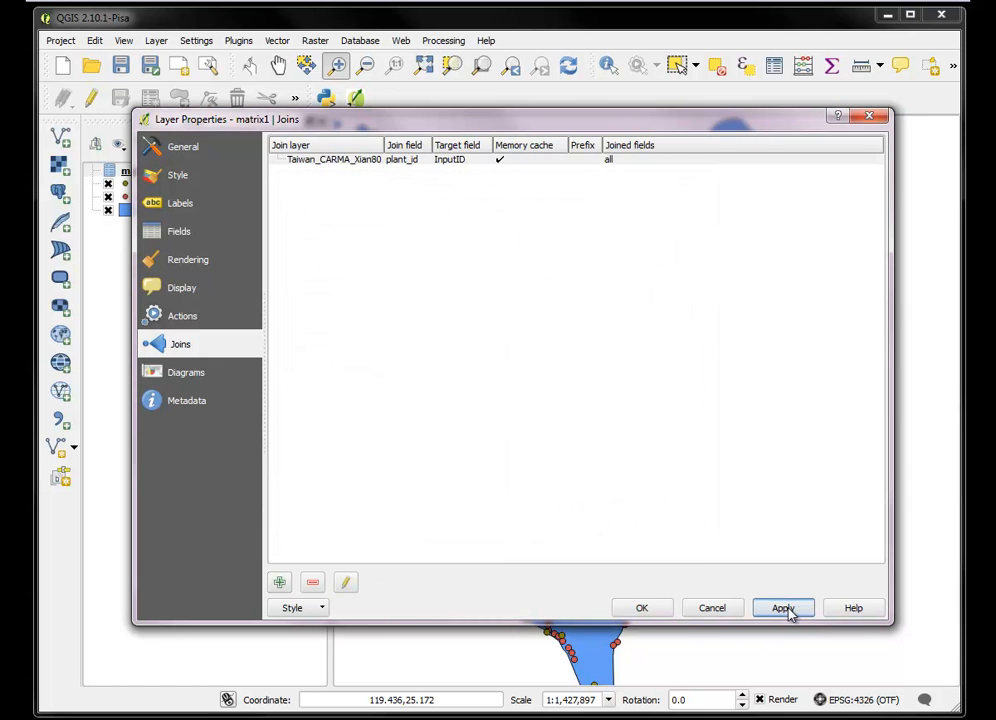
left_click(645, 610)
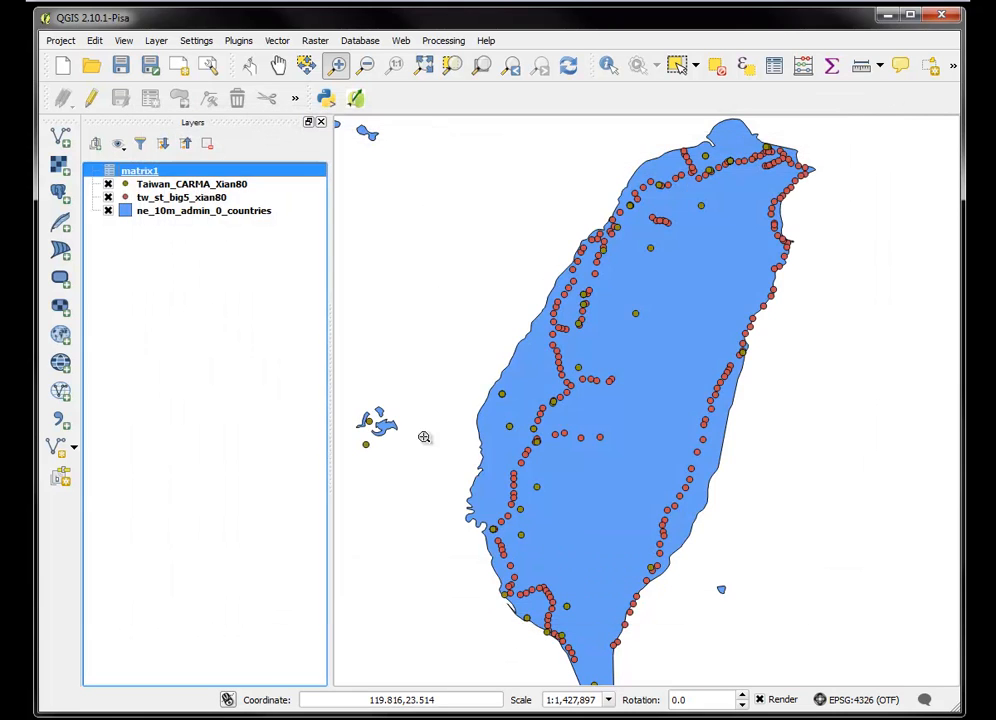
Check the joined power plant columns in the matrix1 attribute table and close the table.
right_click(150, 176)
left_click(205, 275)
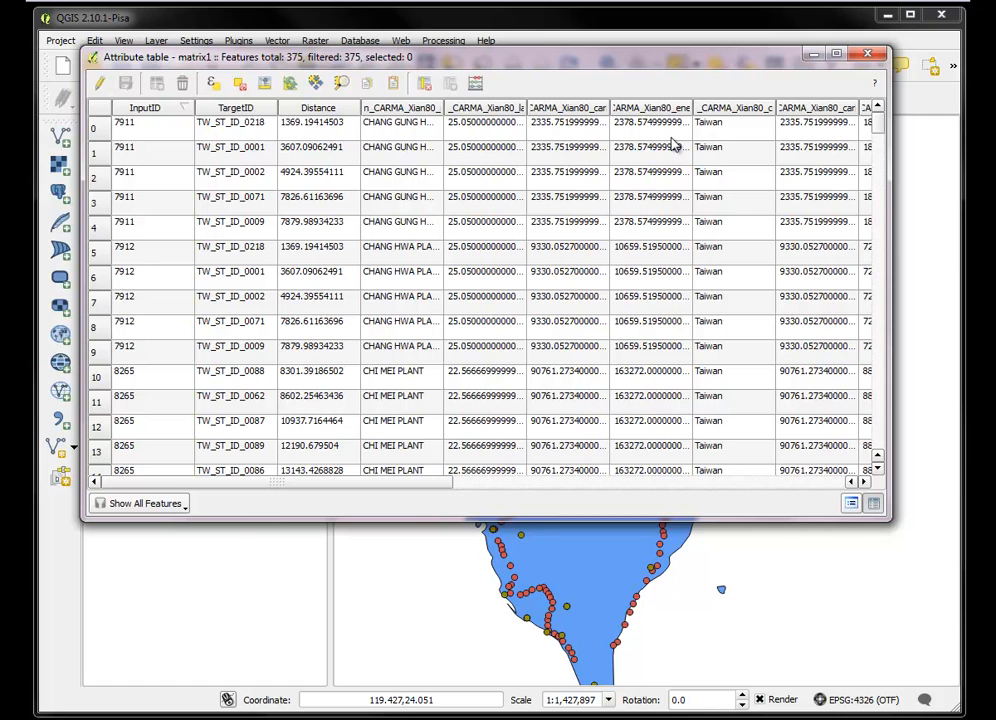
left_click_drag(329, 485, 432, 462)
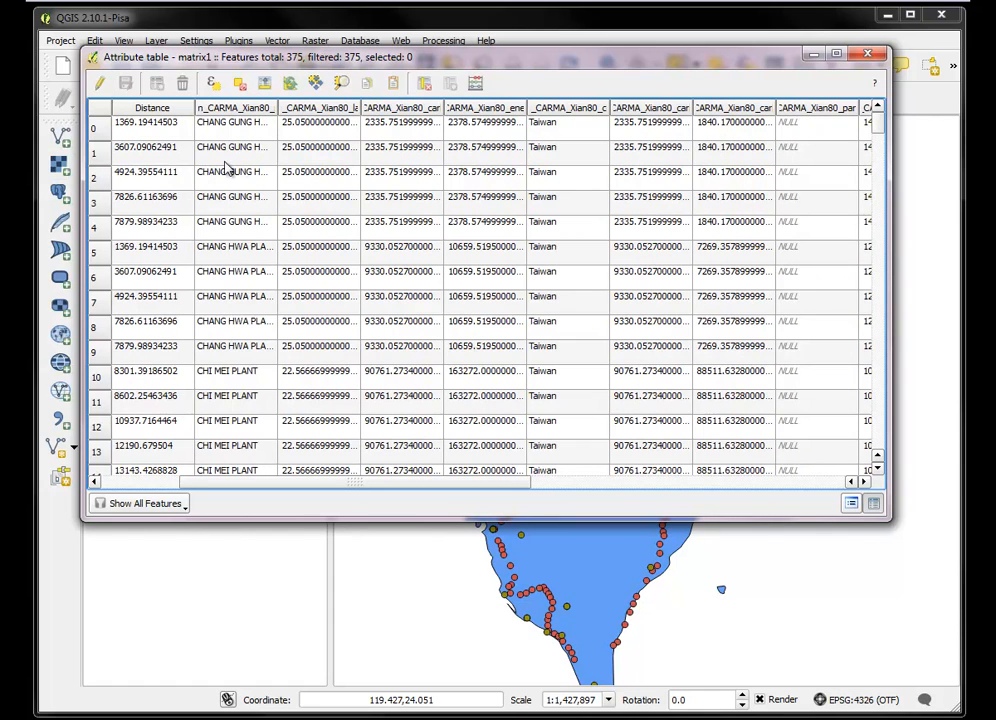
left_click(864, 55)
Export the joined matrix1 table as a comma separated value file named matrix2 on the Desktop, adding it to the map.
right_click(149, 176)
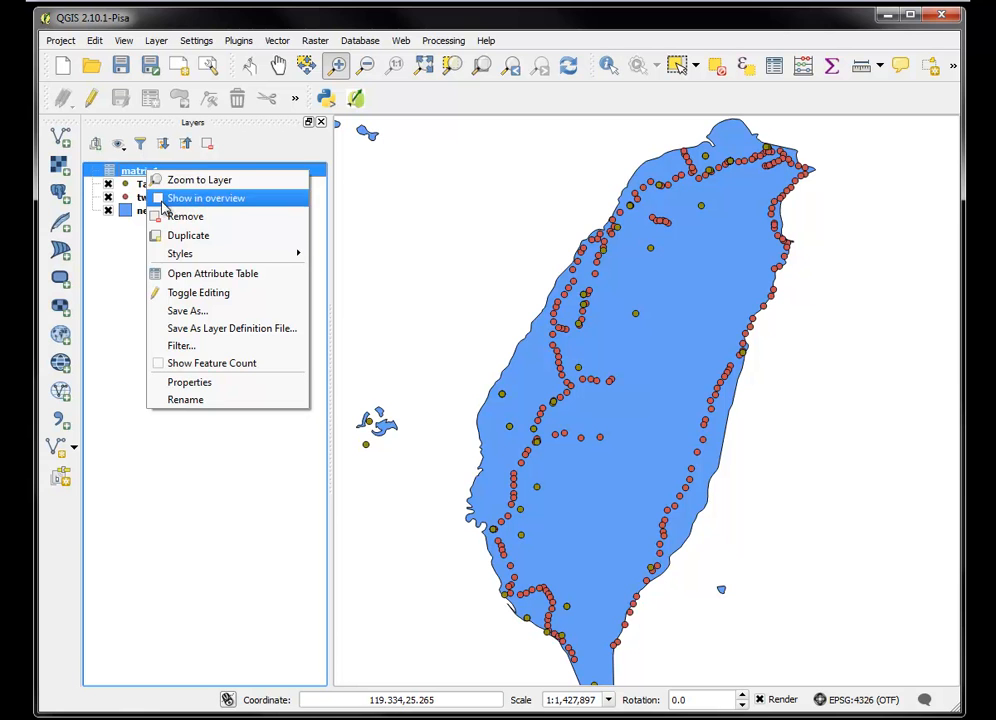
left_click(193, 311)
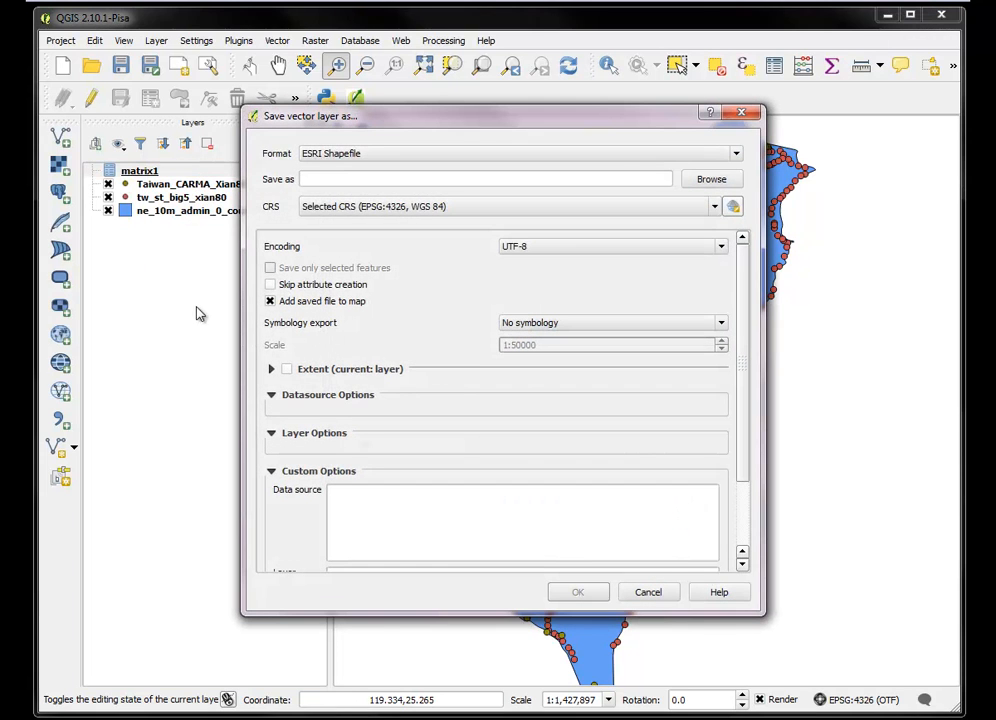
left_click(735, 155)
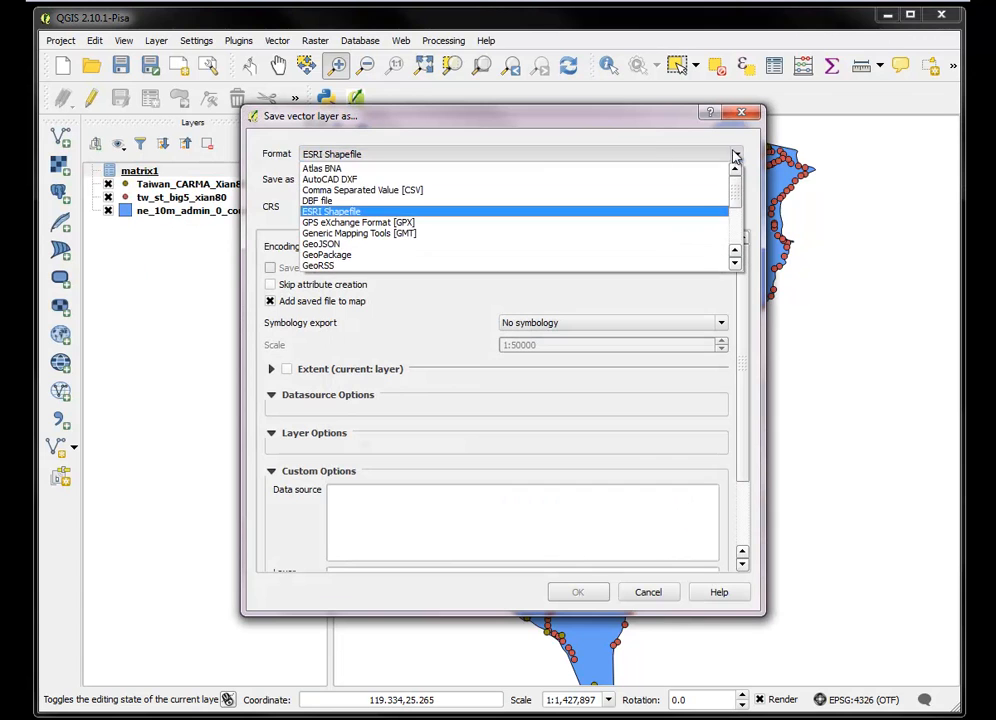
left_click(409, 192)
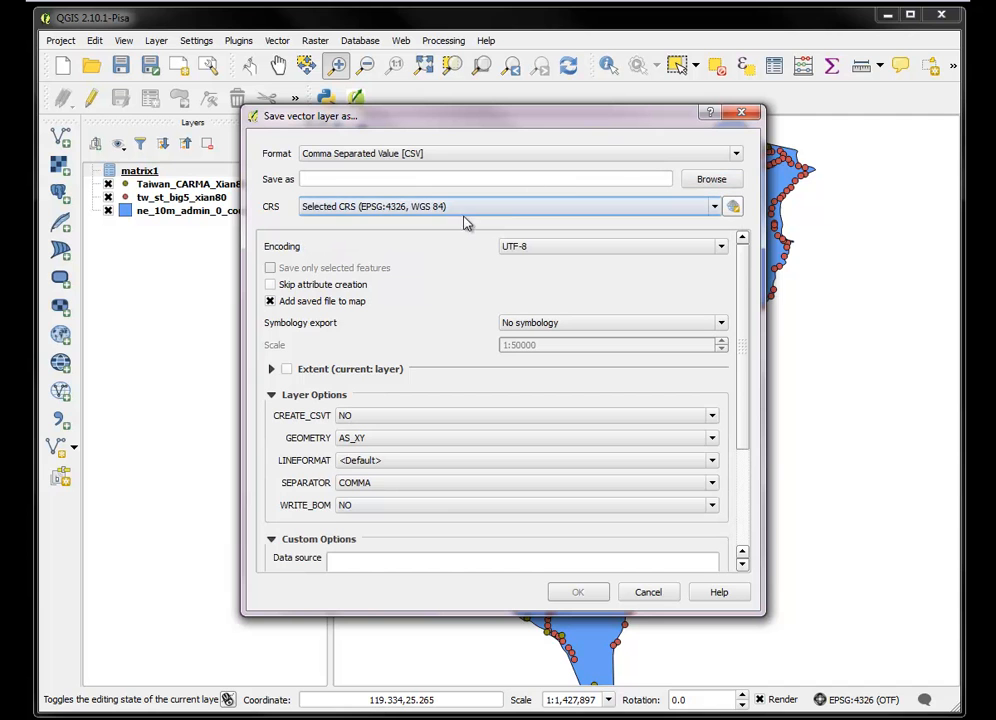
left_click(704, 185)
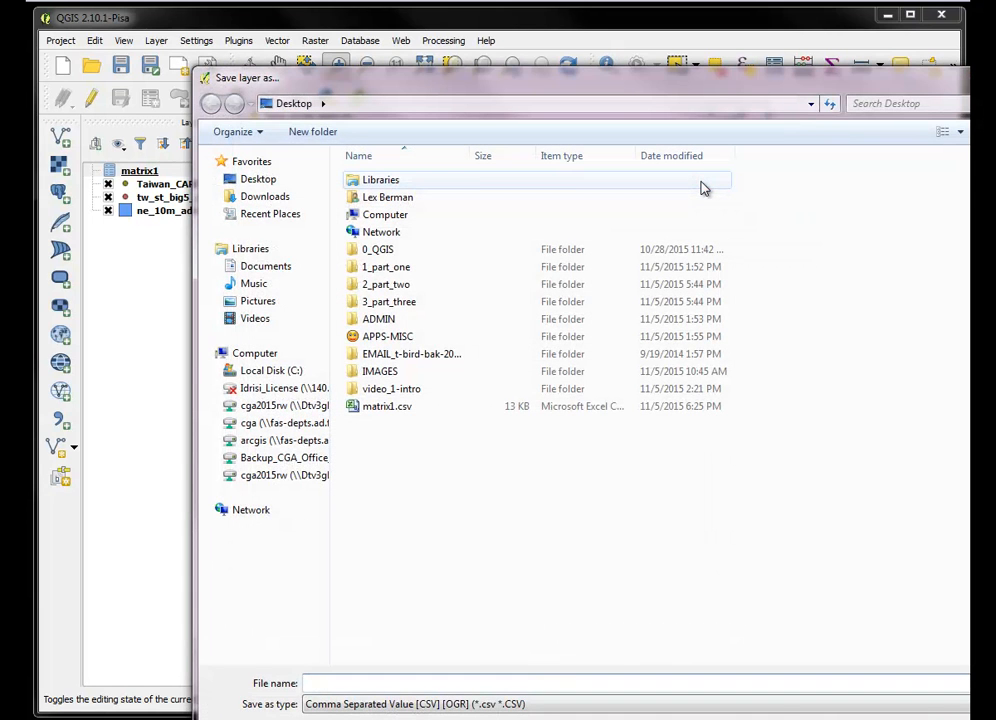
type("matrix")
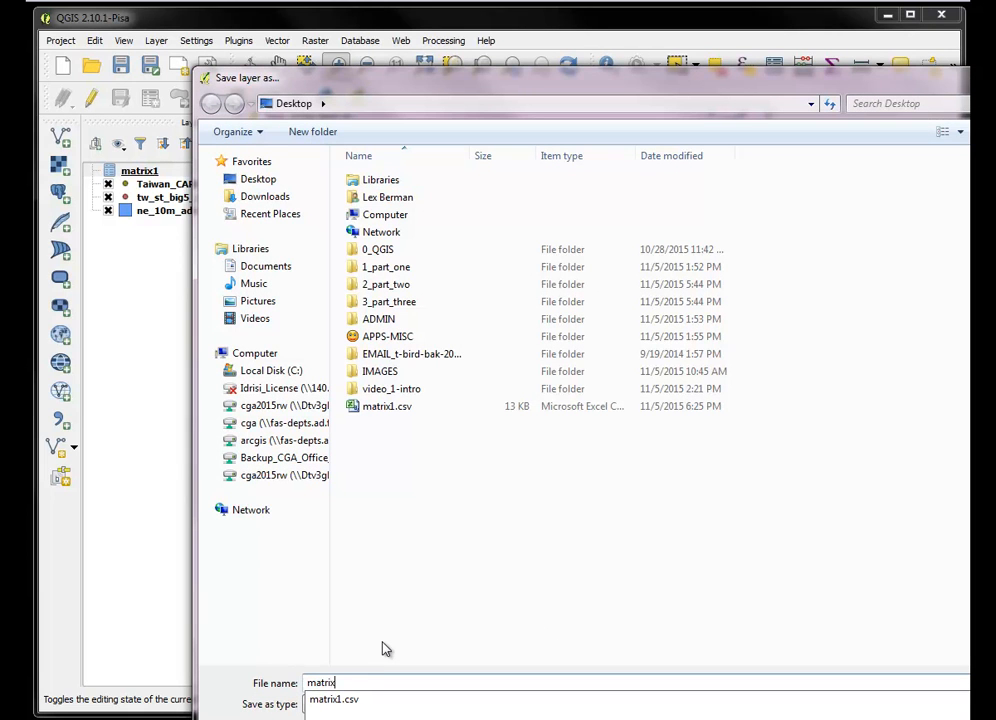
type("2")
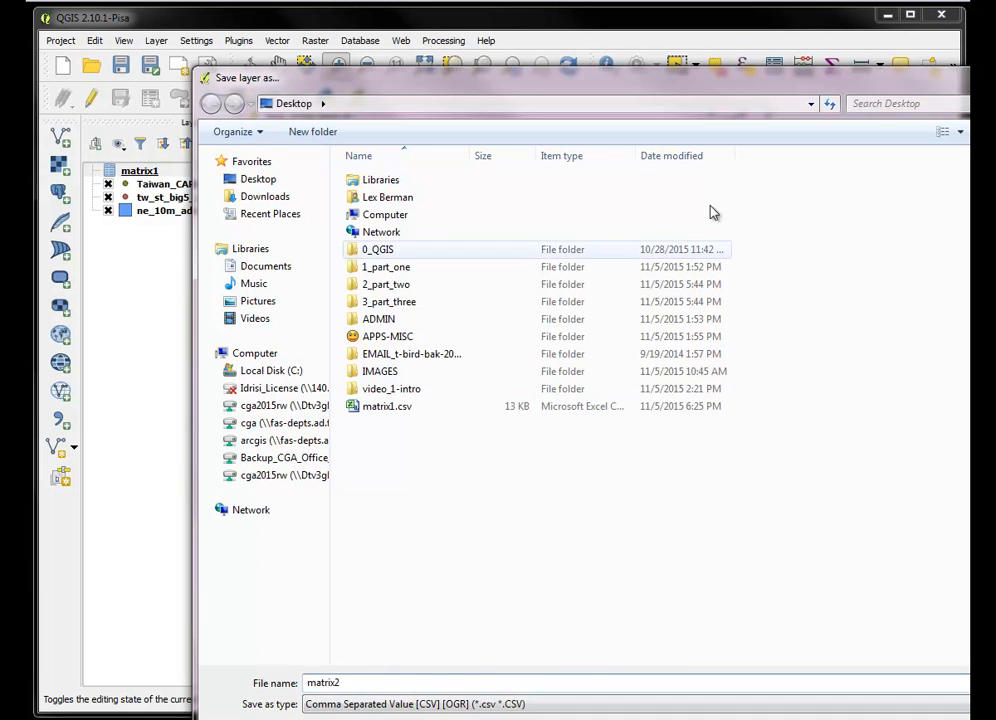
left_click_drag(560, 78, 460, 27)
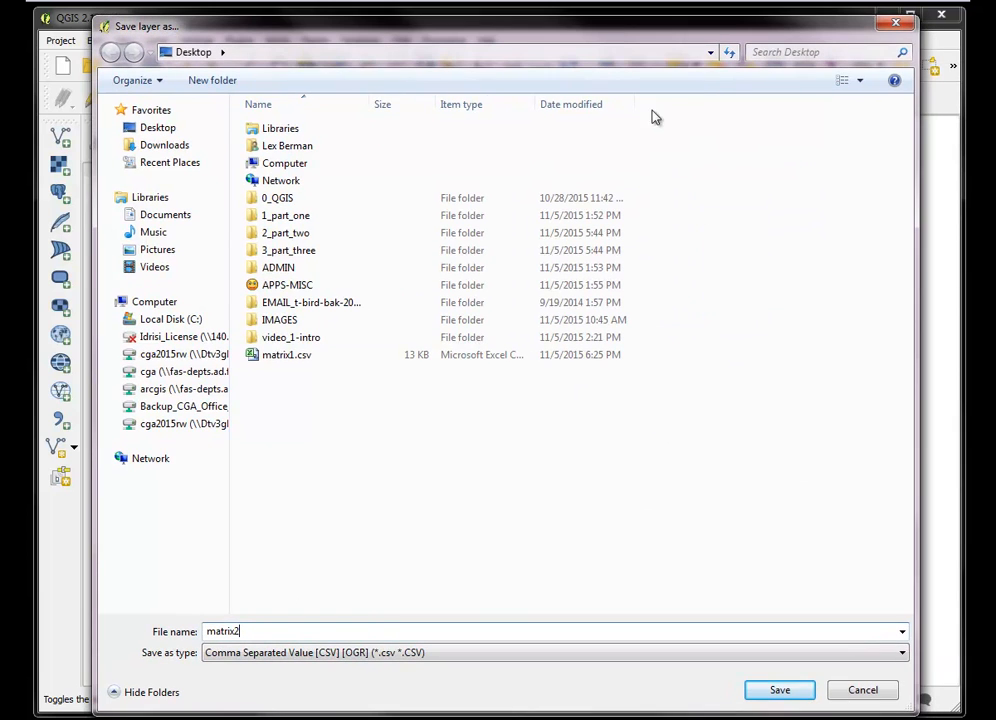
left_click(780, 690)
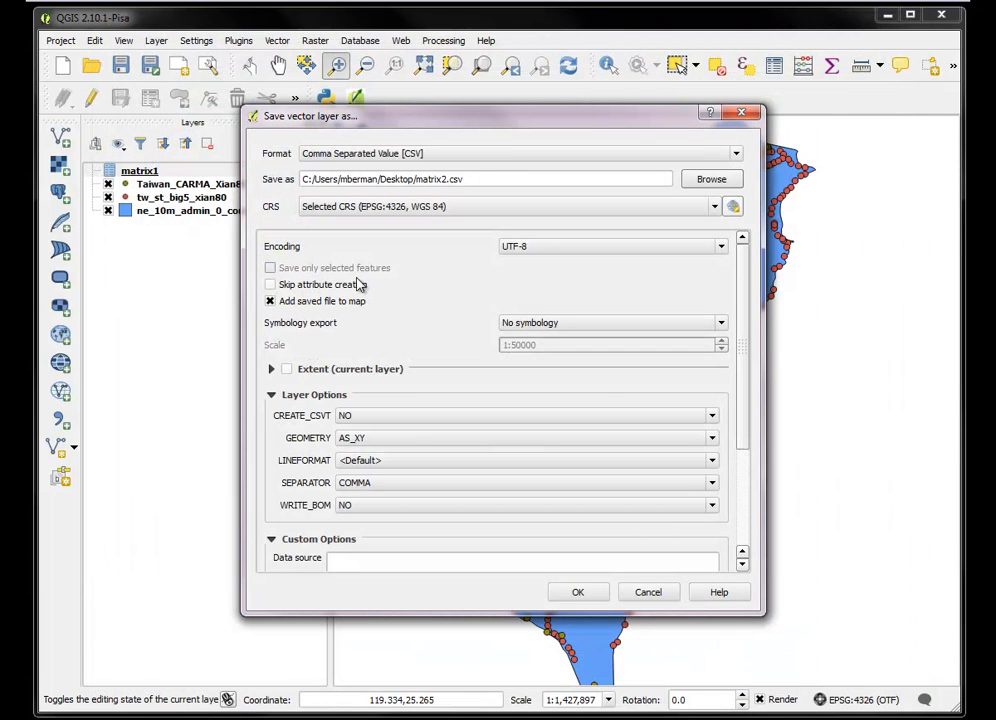
left_click(578, 591)
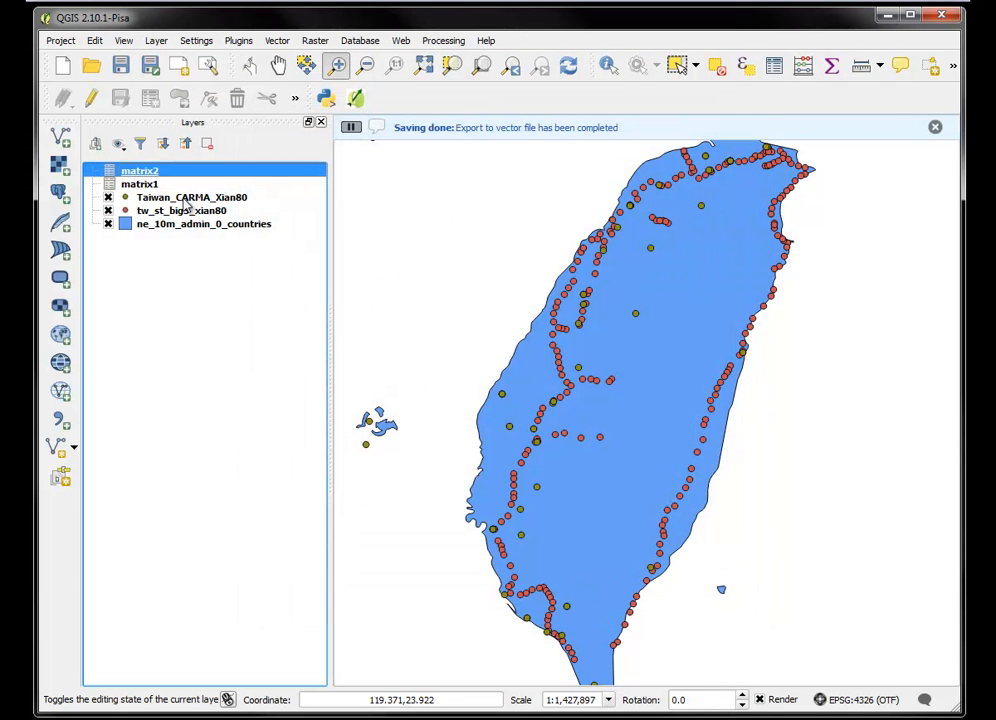
Open the attribute table of the matrix2 layer to inspect the exported join fields.
right_click(138, 171)
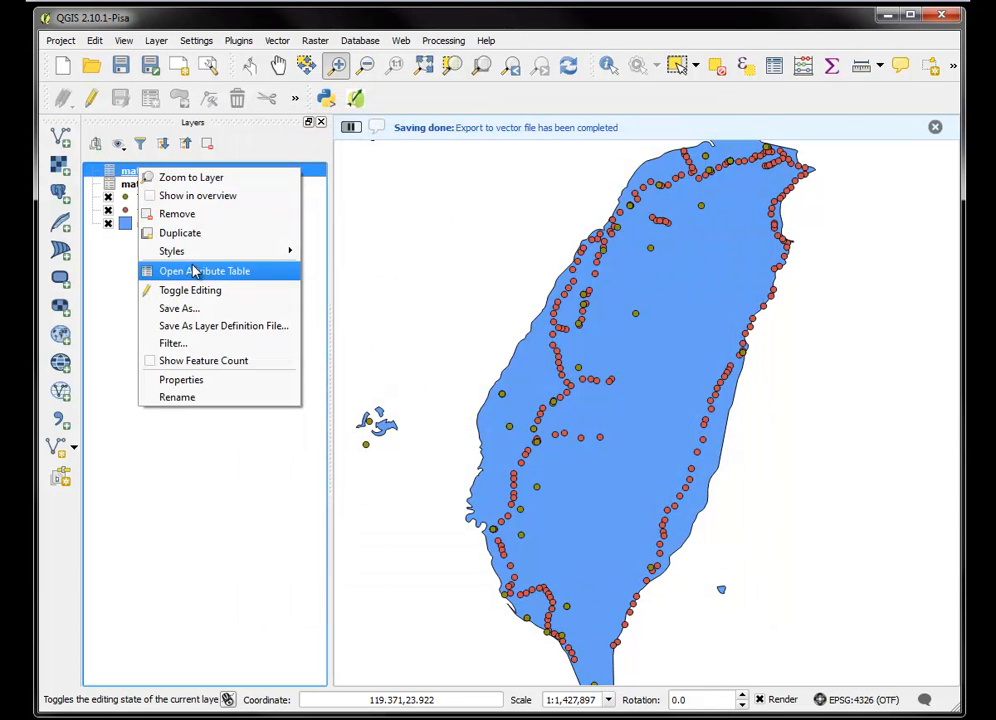
left_click(195, 271)
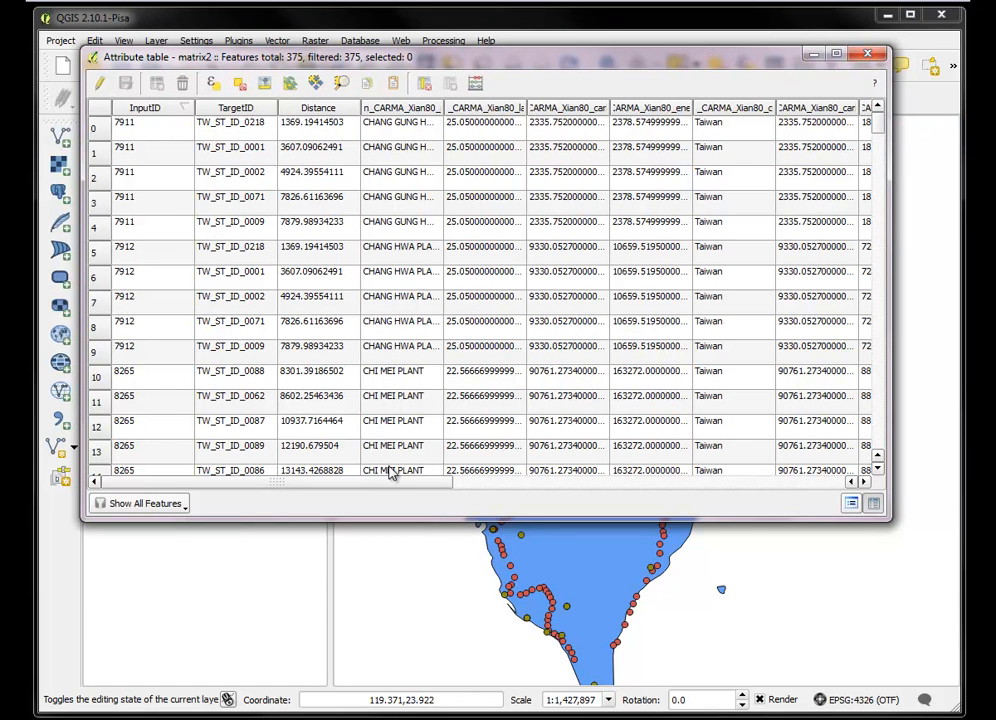
Review the remaining matrix2 columns, close the attribute table and remove the matrix2 layer from the project.
left_click_drag(367, 480, 718, 479)
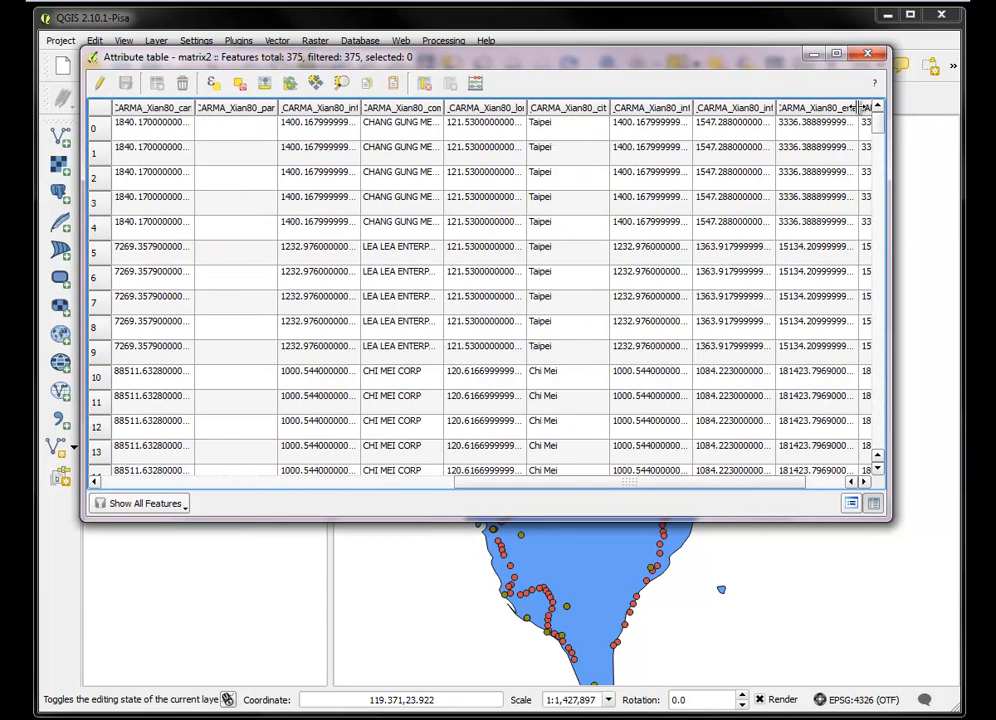
left_click(868, 53)
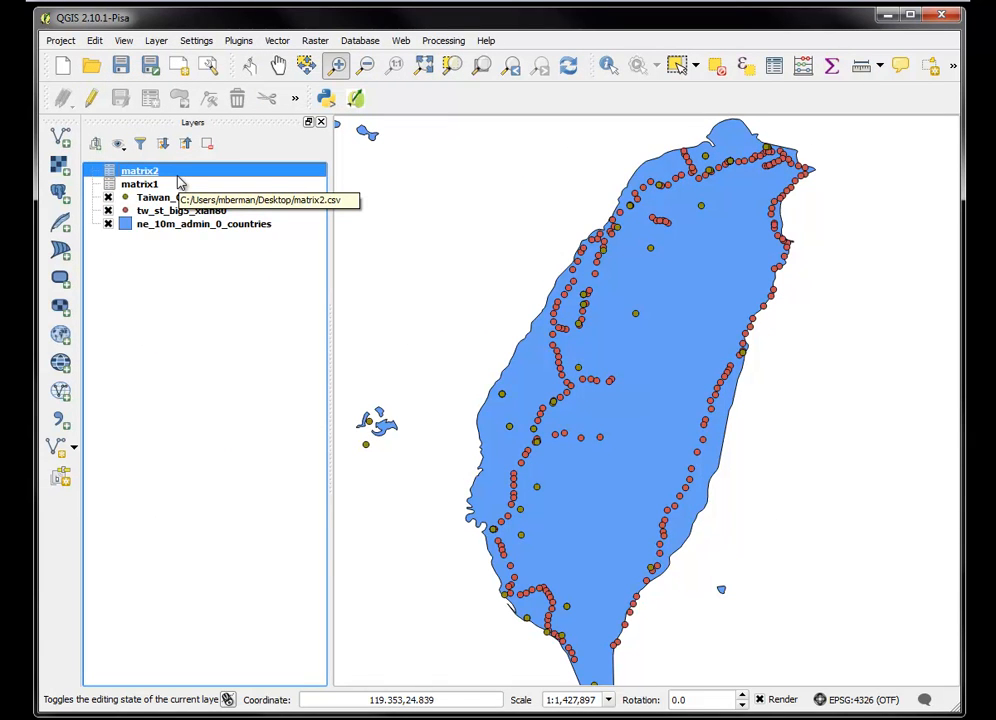
right_click(141, 171)
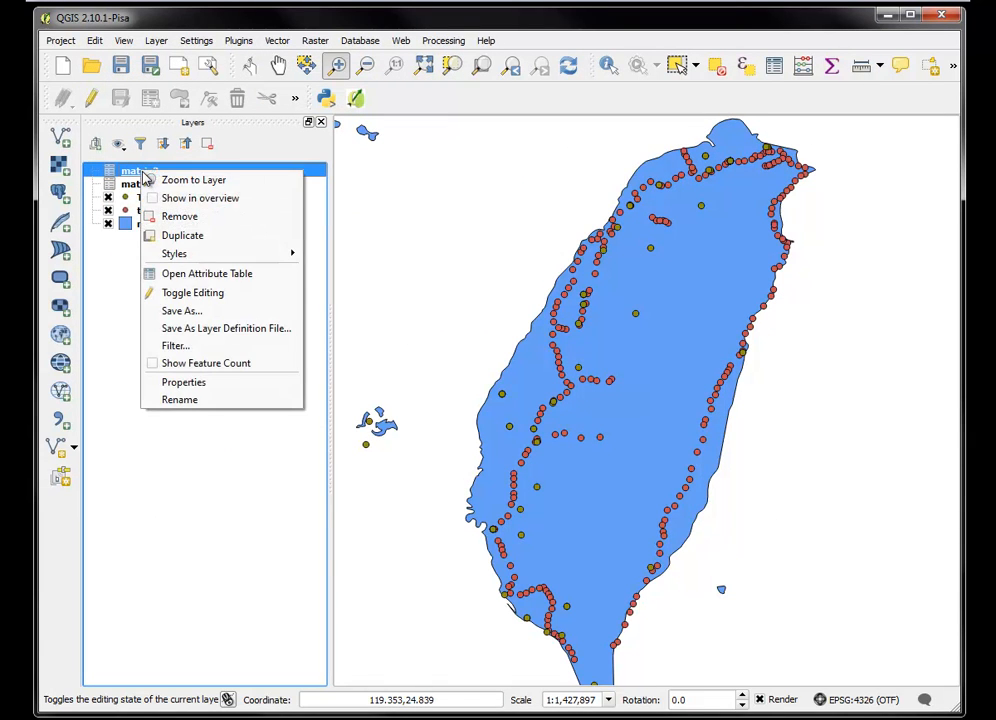
left_click(170, 216)
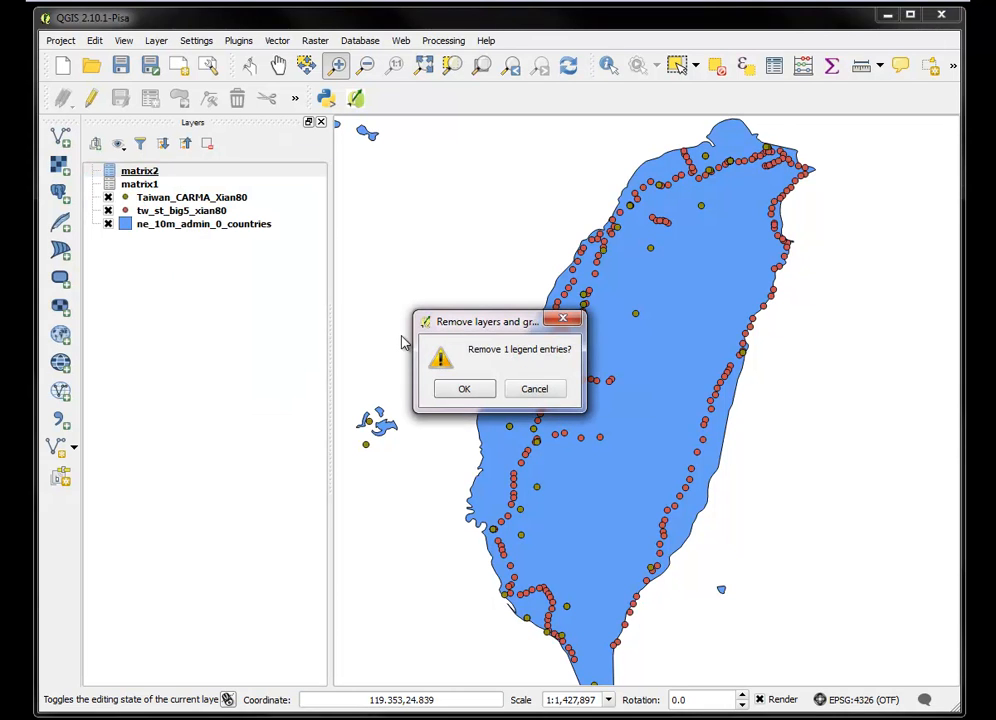
left_click(461, 388)
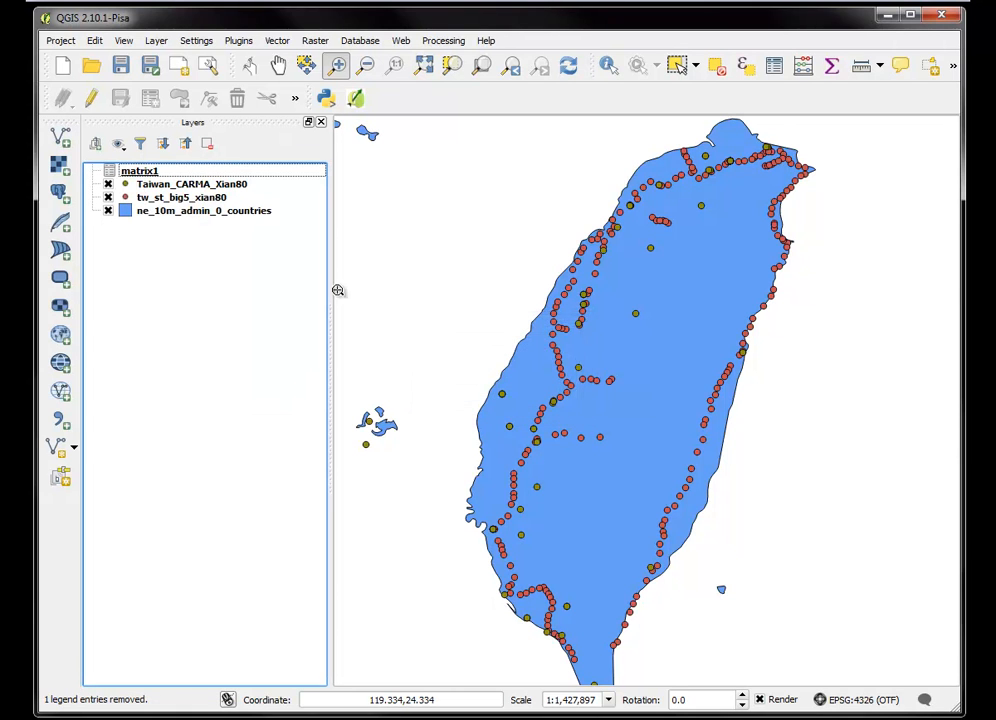
Start a delimited text layer import and load matrix2.csv from the Desktop as its source file.
left_click(60, 418)
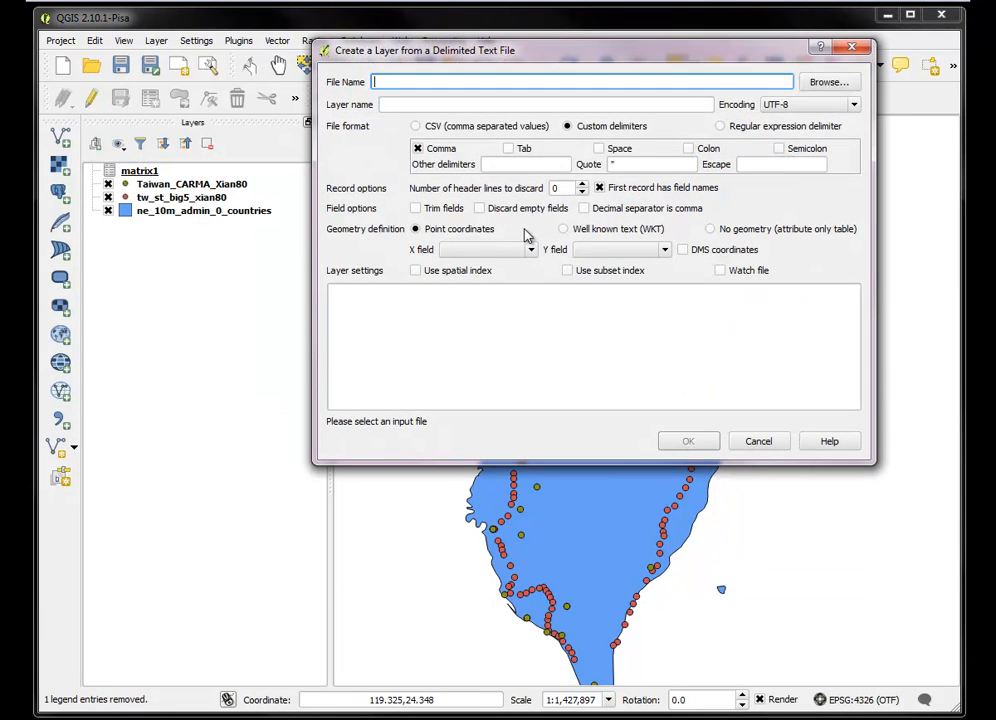
left_click(828, 83)
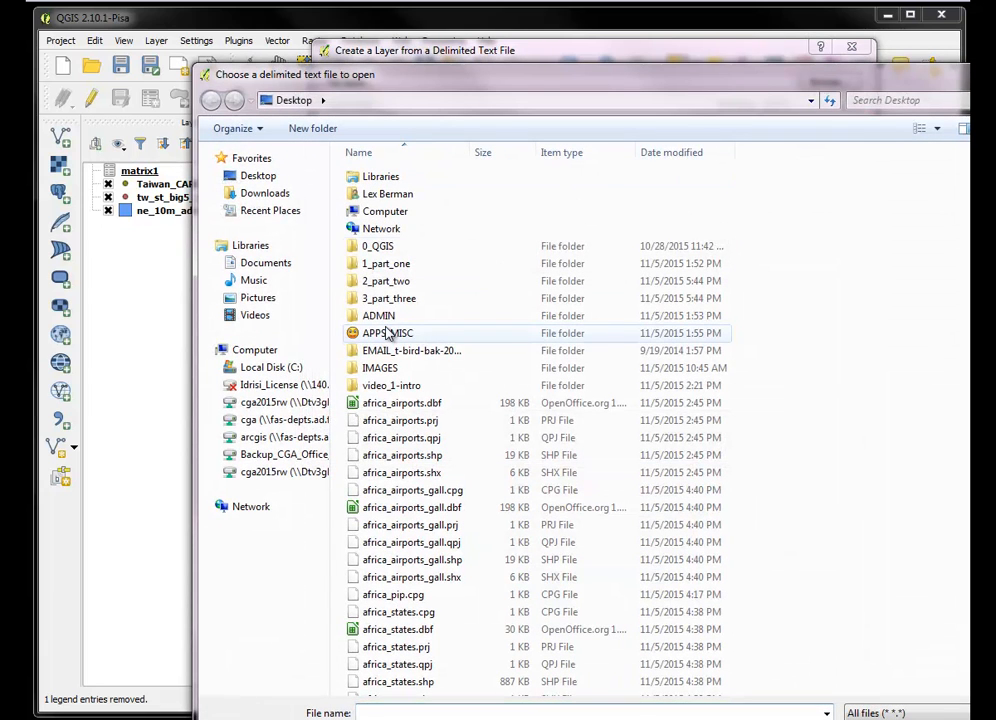
left_click_drag(869, 84, 790, 29)
scroll(930, 227, "down", 14)
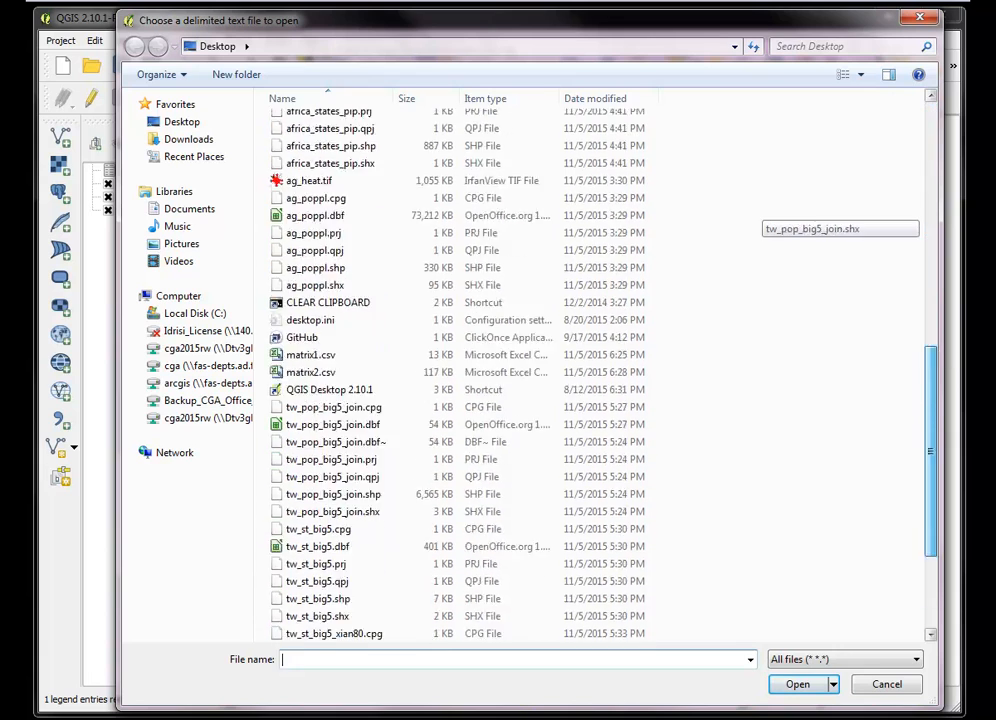
scroll(700, 240, "up", 2)
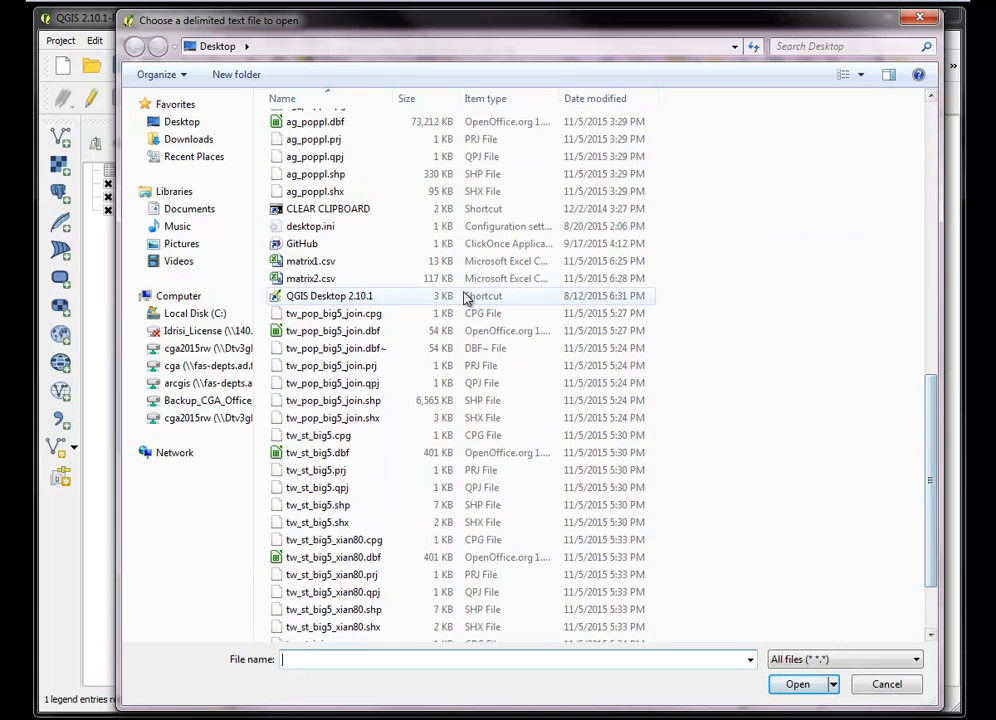
left_click(310, 278)
left_click(795, 684)
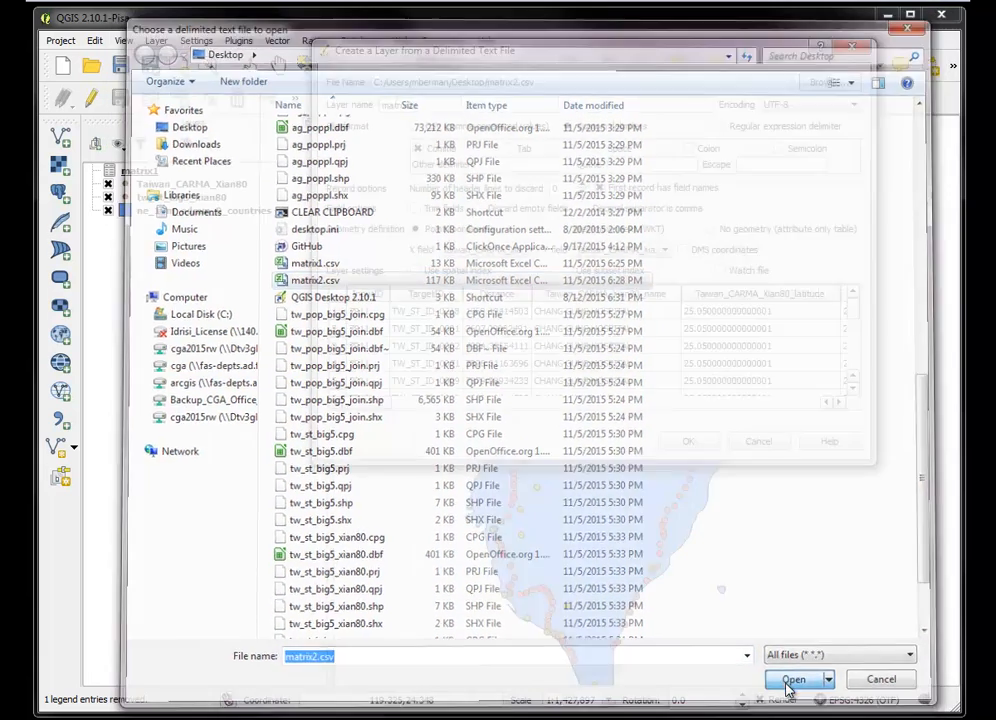
left_click_drag(577, 52, 464, 129)
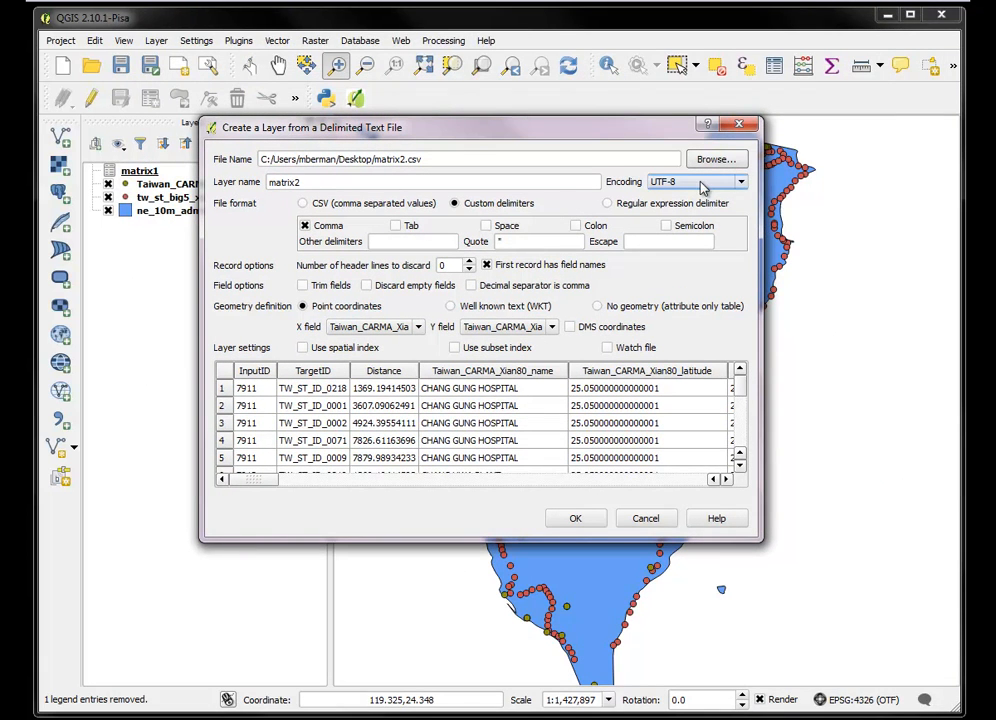
Try the tab delimiter in place of comma to preview the columns, and restore the comma delimiter.
left_click(396, 227)
left_click(305, 226)
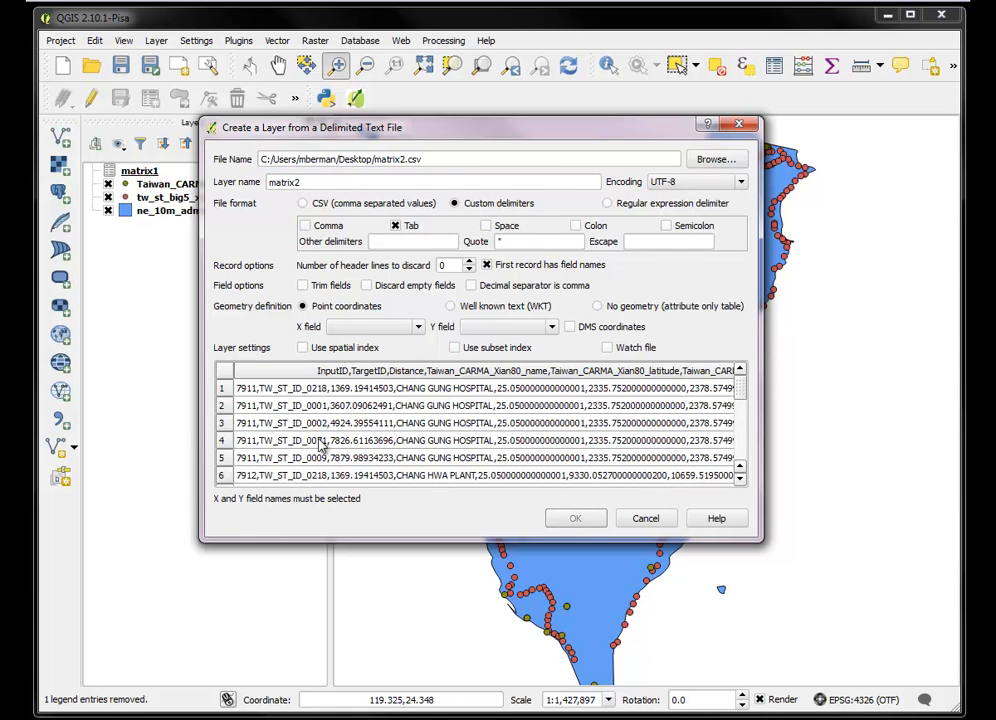
left_click(305, 226)
left_click(396, 227)
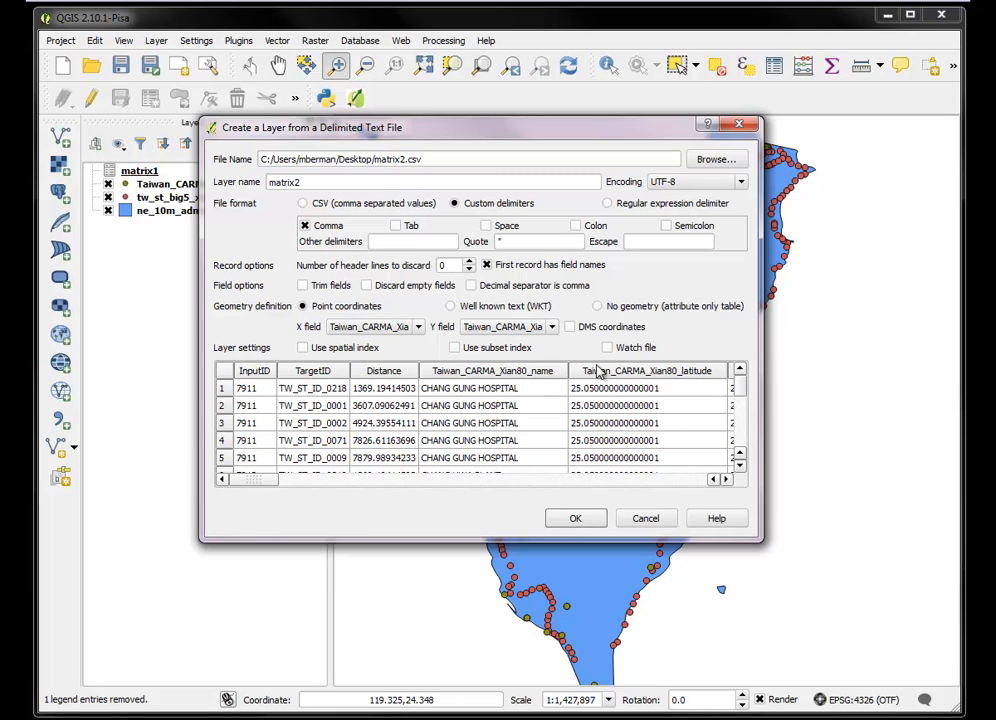
Assign the power plant longitude column as the X field and the latitude column as the Y field.
left_click_drag(256, 480, 352, 484)
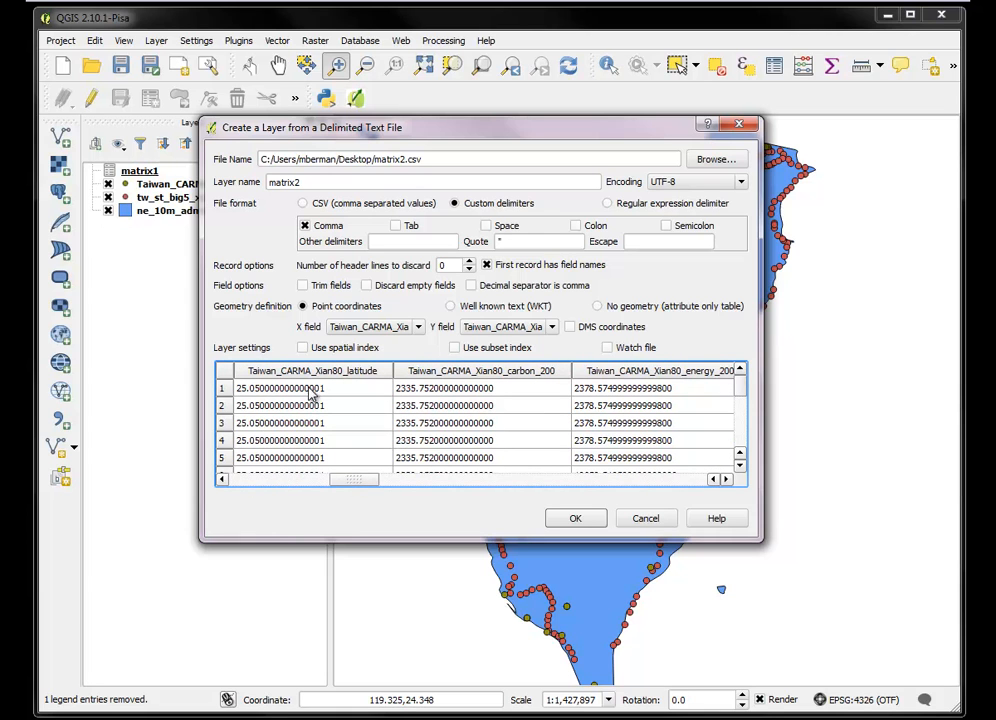
left_click(419, 327)
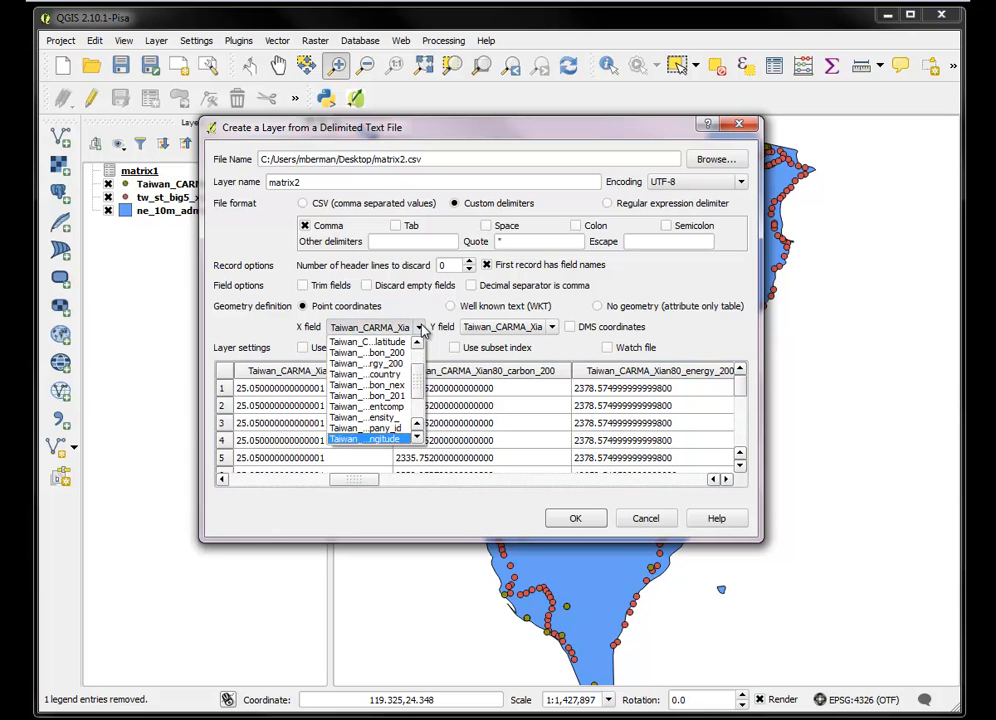
left_click(395, 437)
left_click(549, 327)
left_click(527, 386)
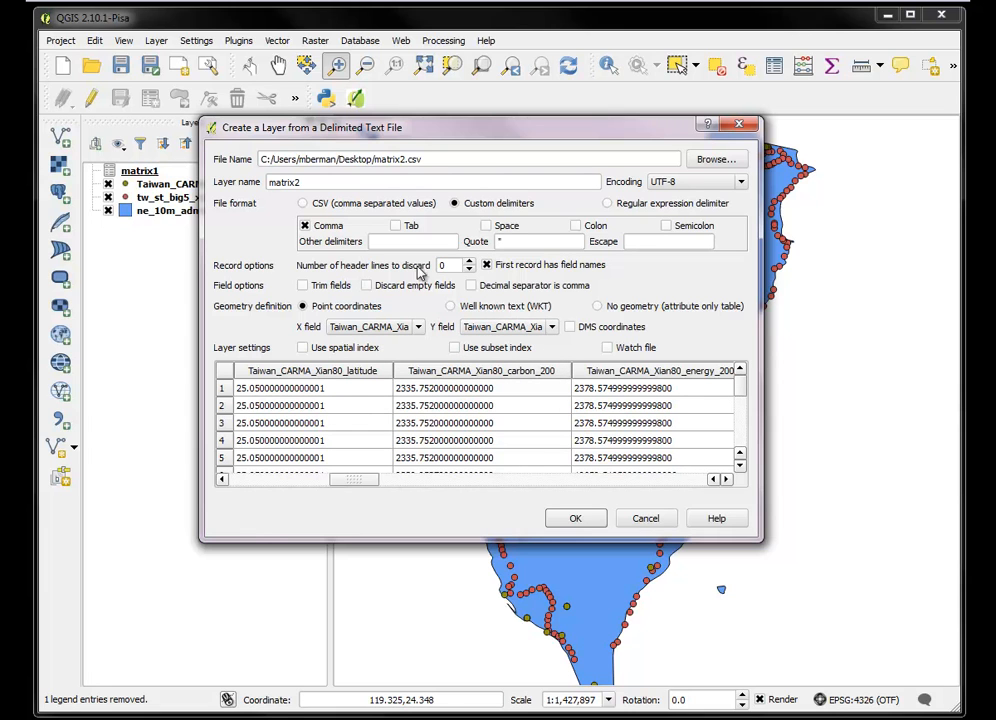
Create the matrix2 point layer with the WGS 84 (EPSG:4326) coordinate reference system.
left_click(573, 520)
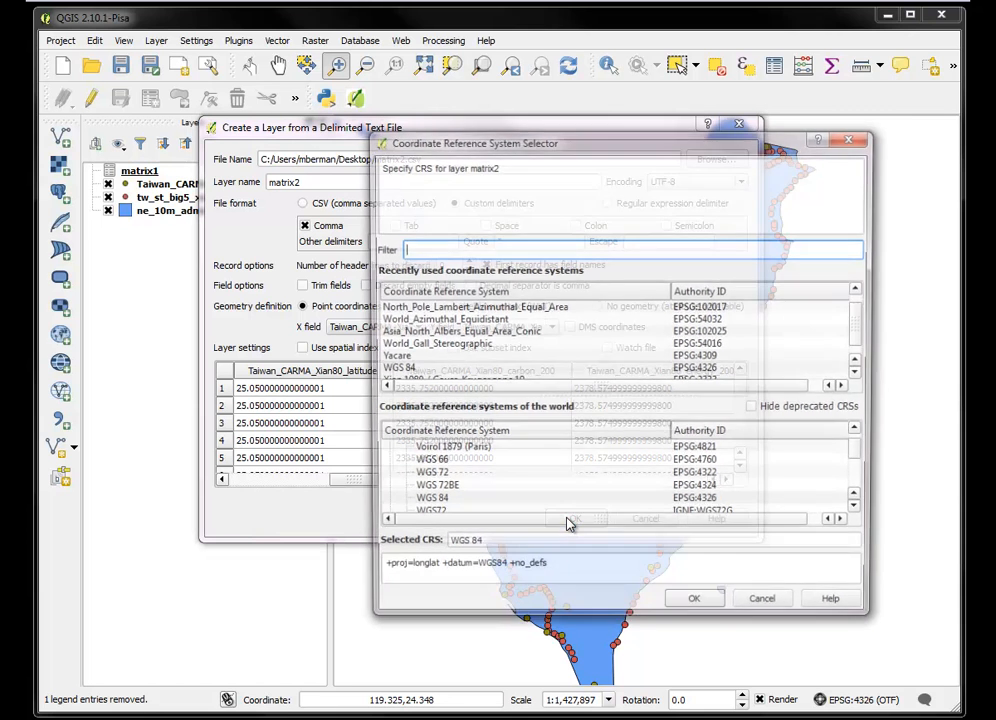
left_click(421, 370)
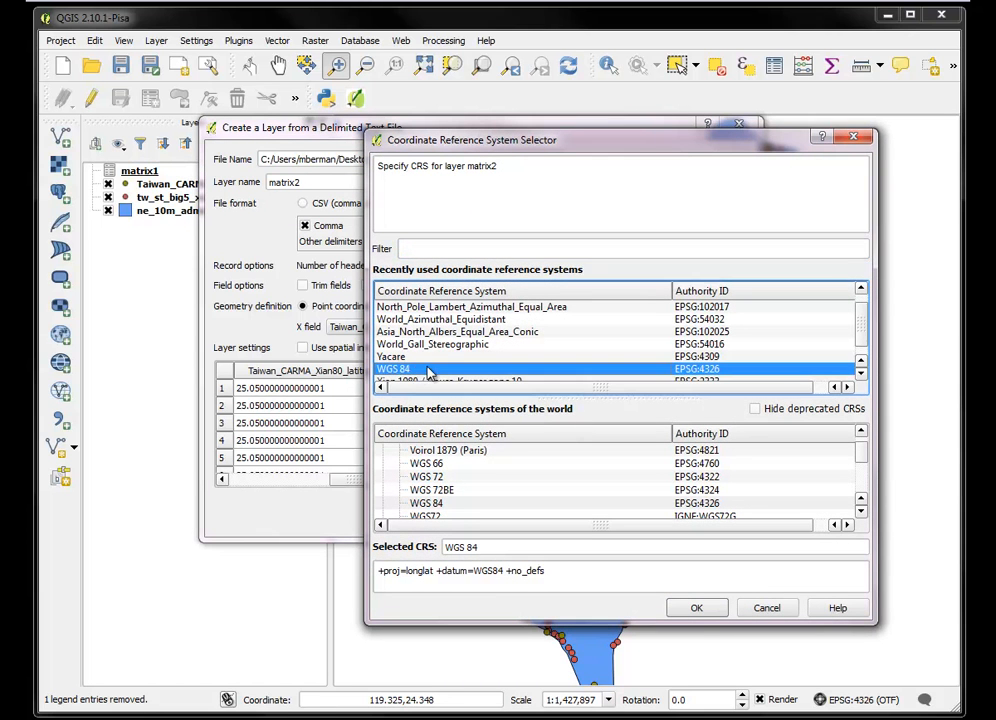
left_click(697, 609)
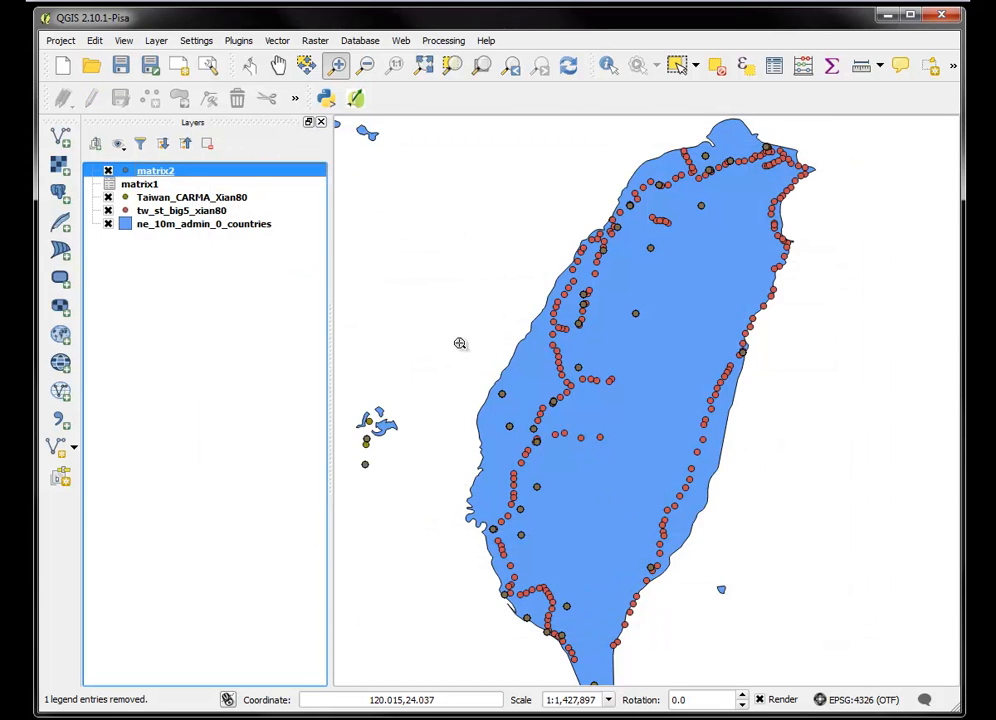
Hide the Taiwan_CARMA_Xian80 and tw_st_big5_xian80 layers and check the attribute table of the matrix2 point layer.
left_click(108, 197)
left_click(108, 210)
right_click(160, 171)
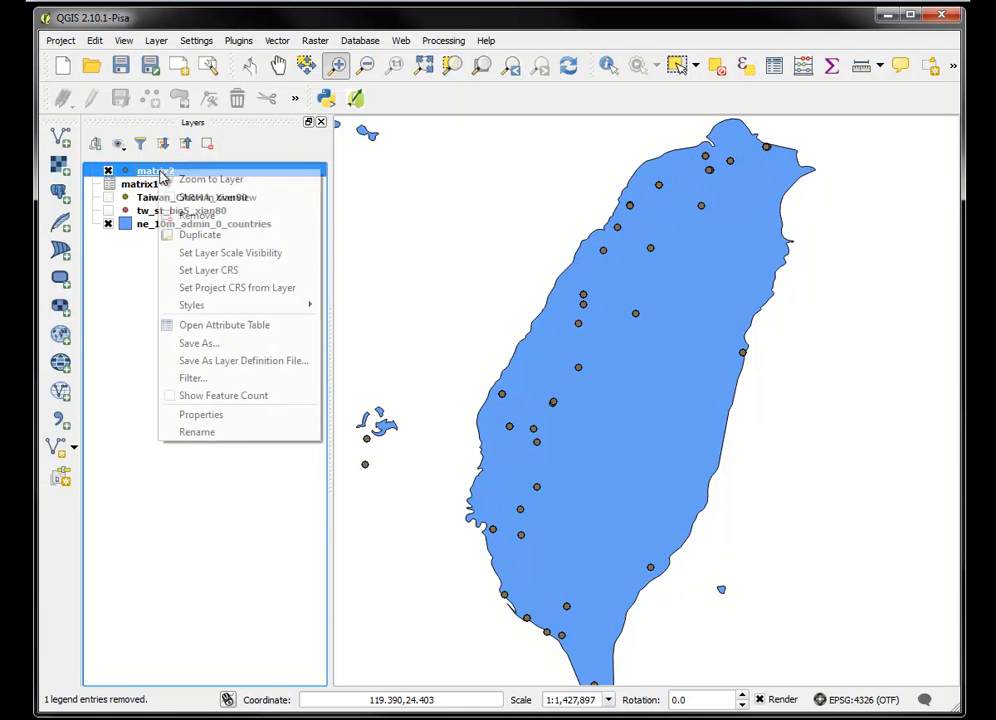
left_click(244, 337)
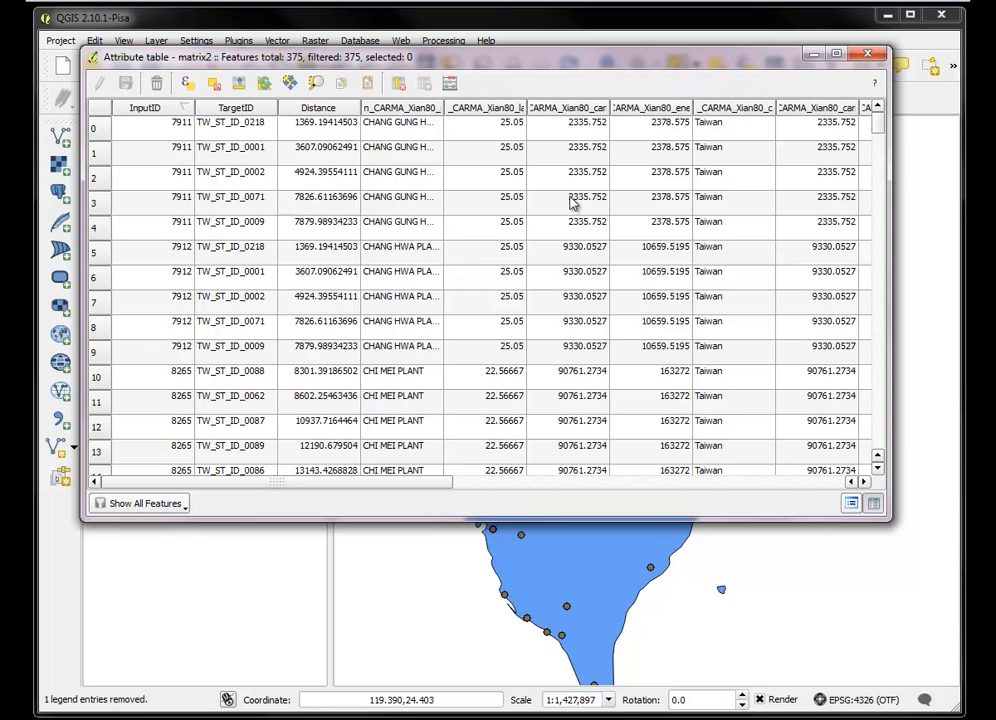
left_click(866, 56)
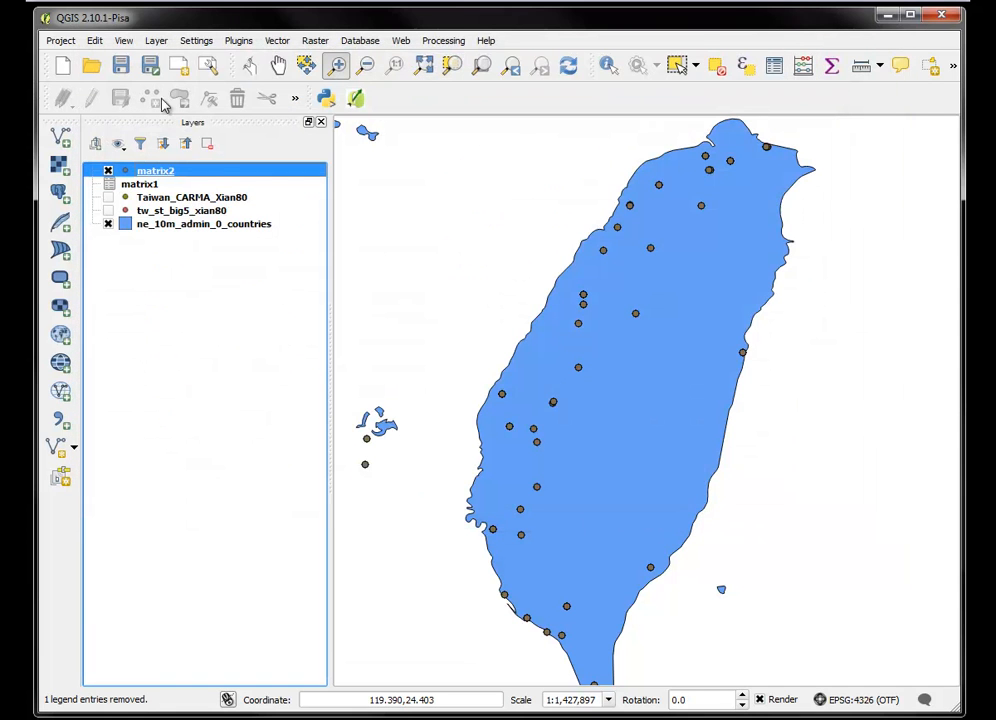
Set up an export of the matrix2 point layer as an ESRI Shapefile named matrix3 on the Desktop.
right_click(165, 178)
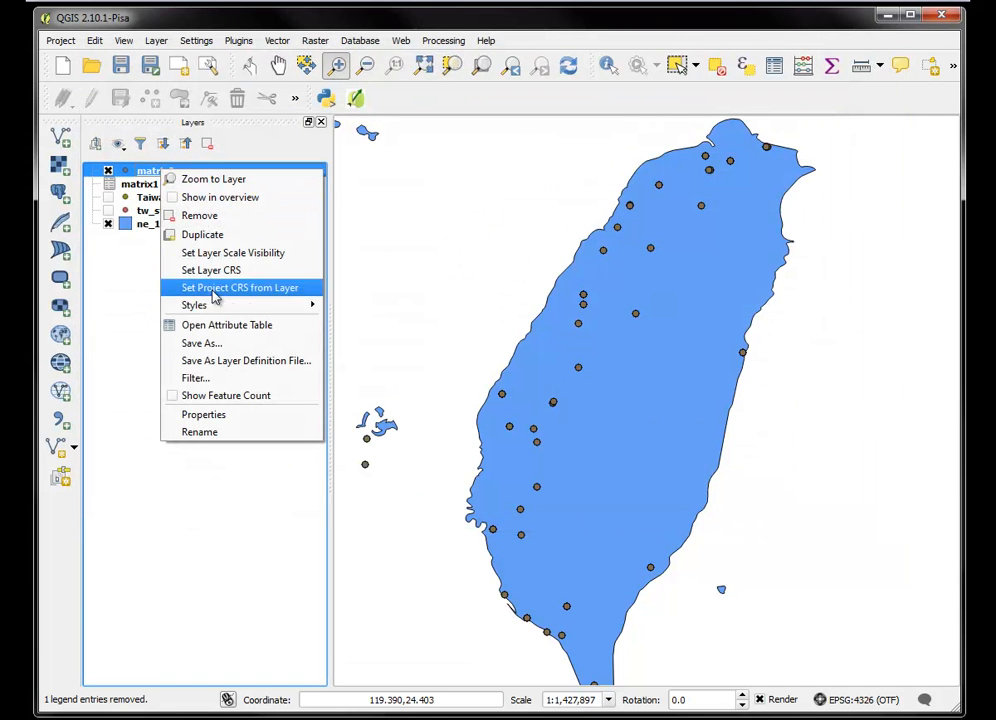
left_click(211, 345)
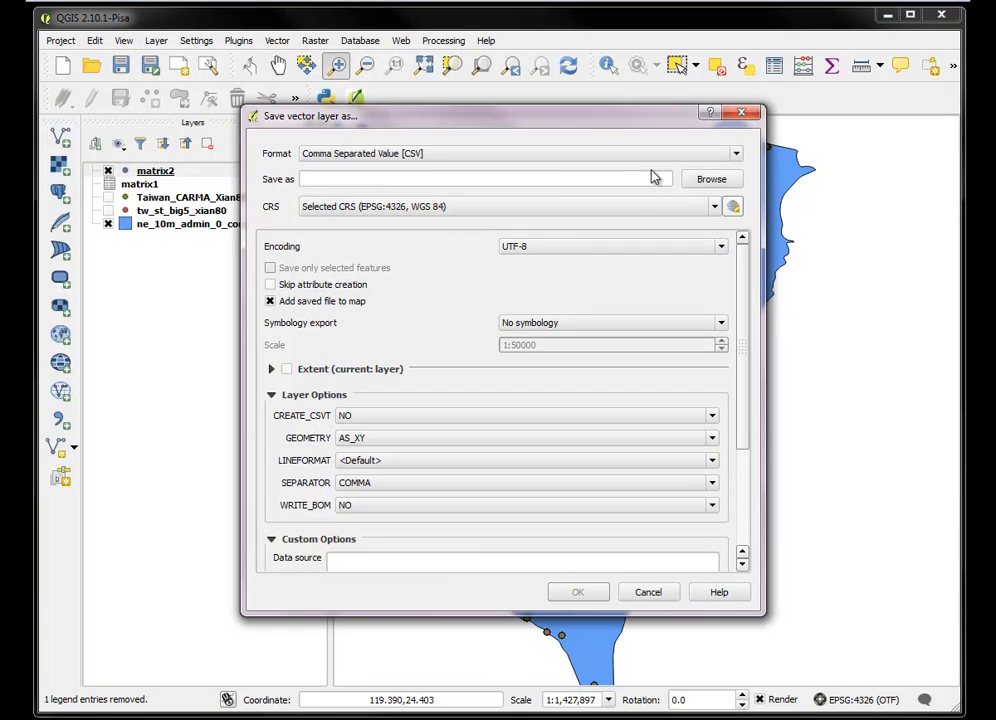
left_click(736, 157)
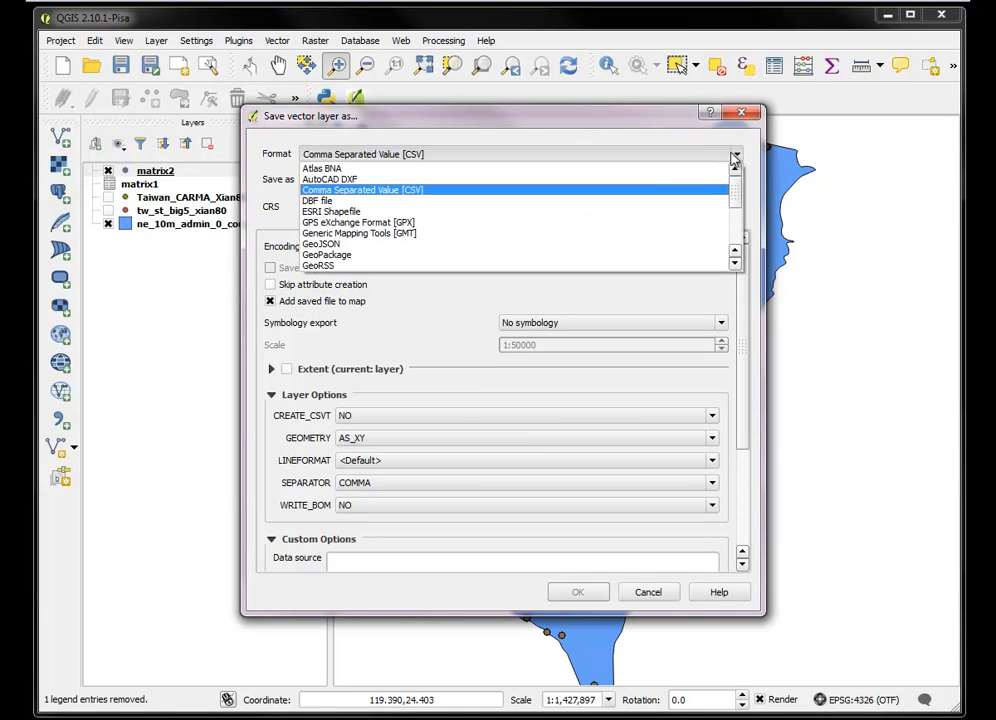
left_click(424, 214)
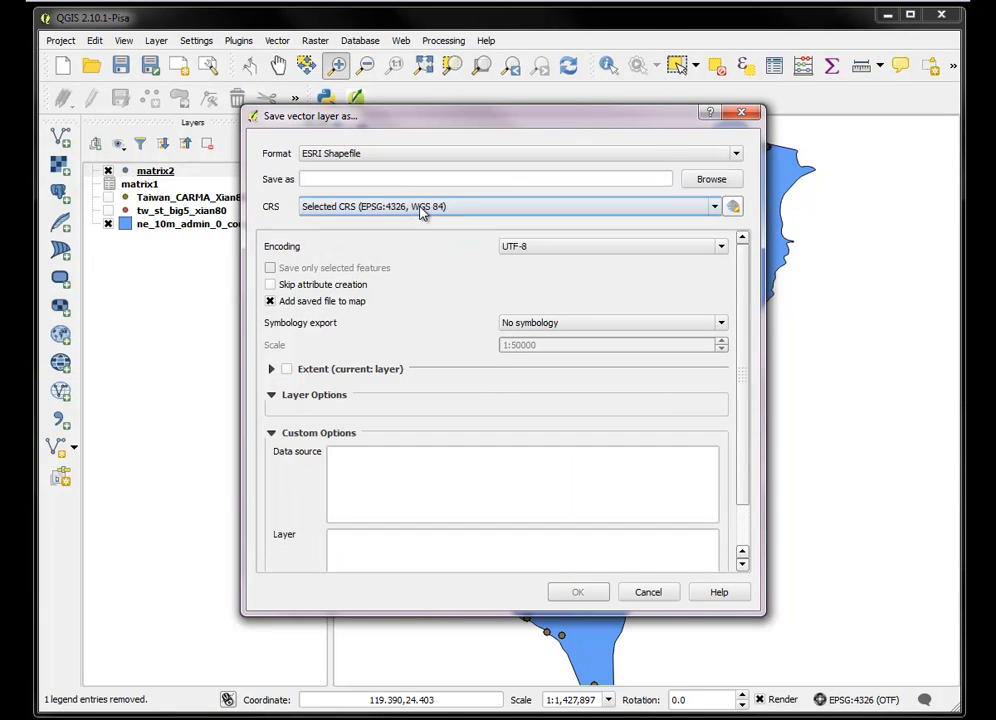
left_click(709, 180)
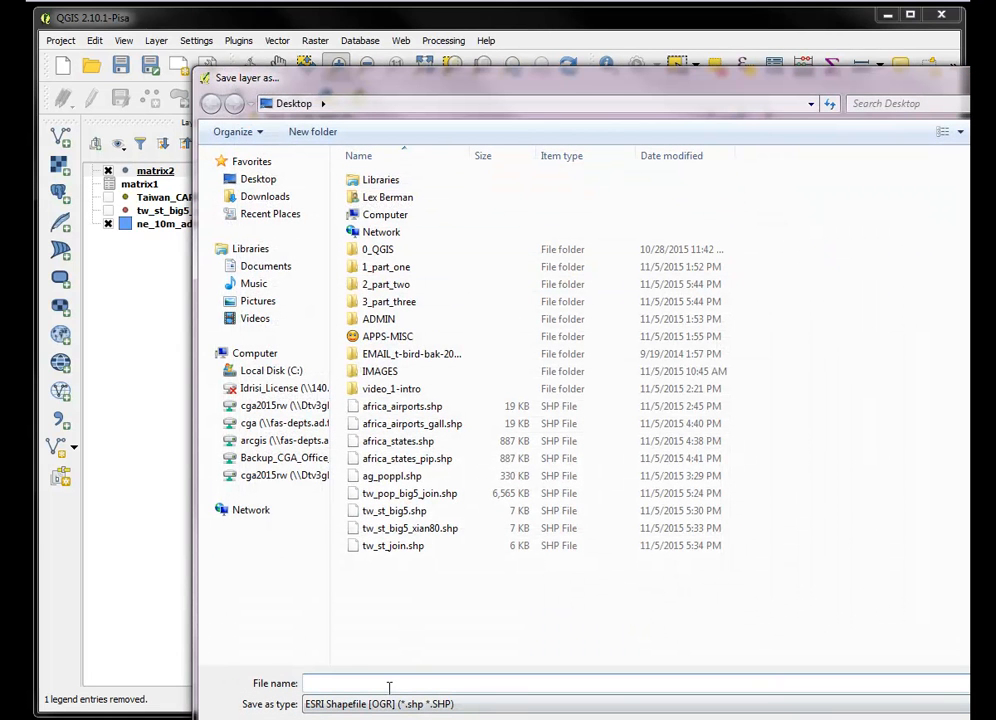
left_click_drag(433, 88, 366, 34)
type("matr")
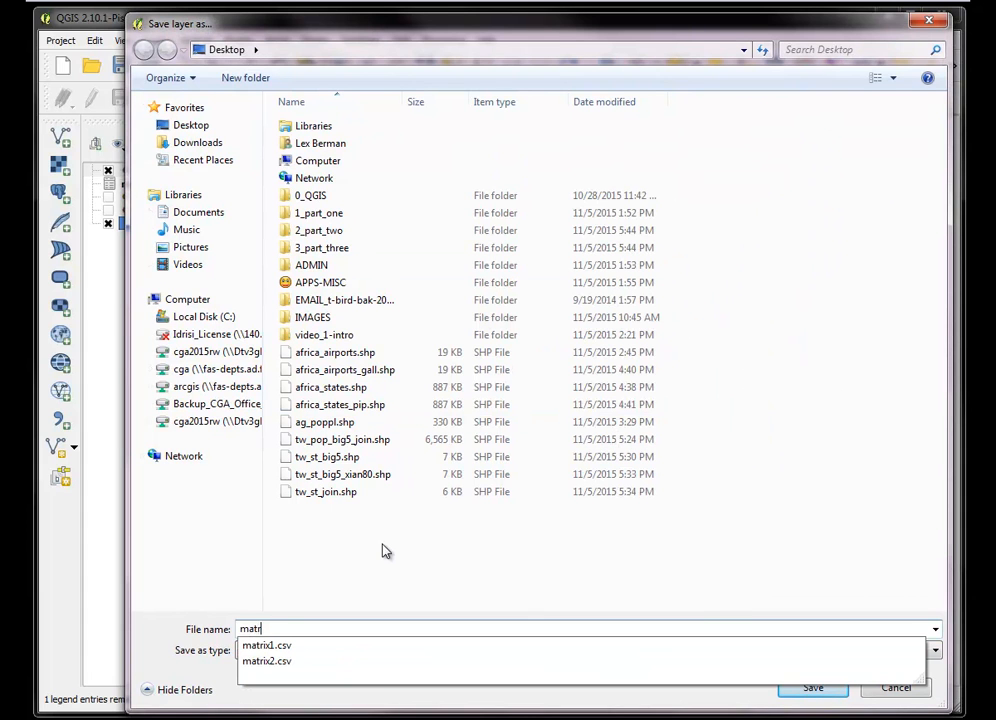
type("ix3")
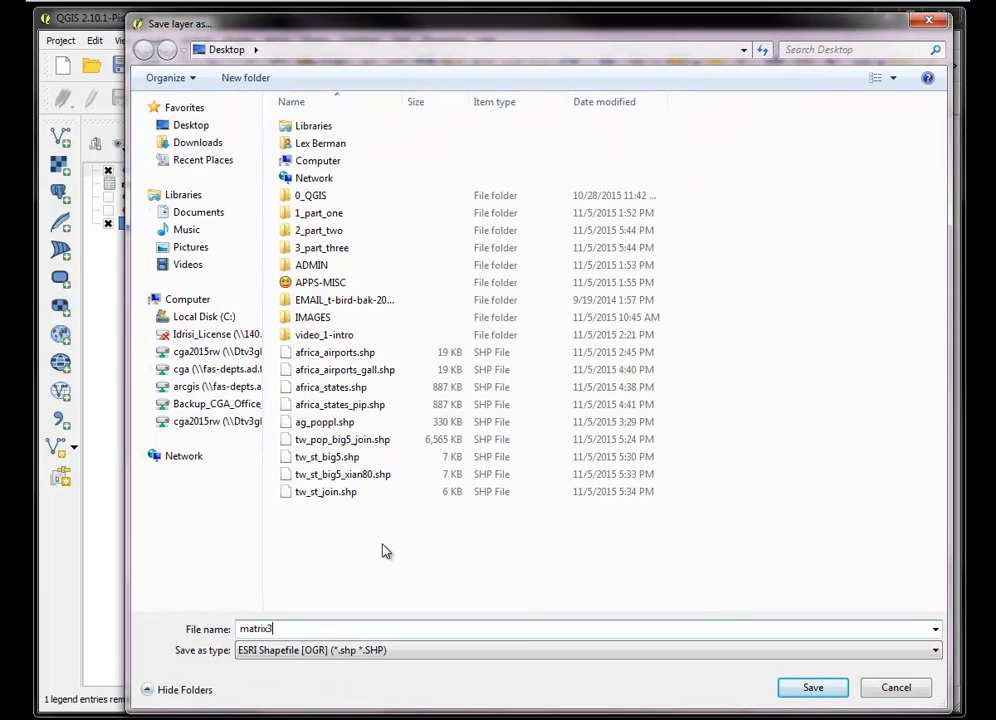
left_click(800, 688)
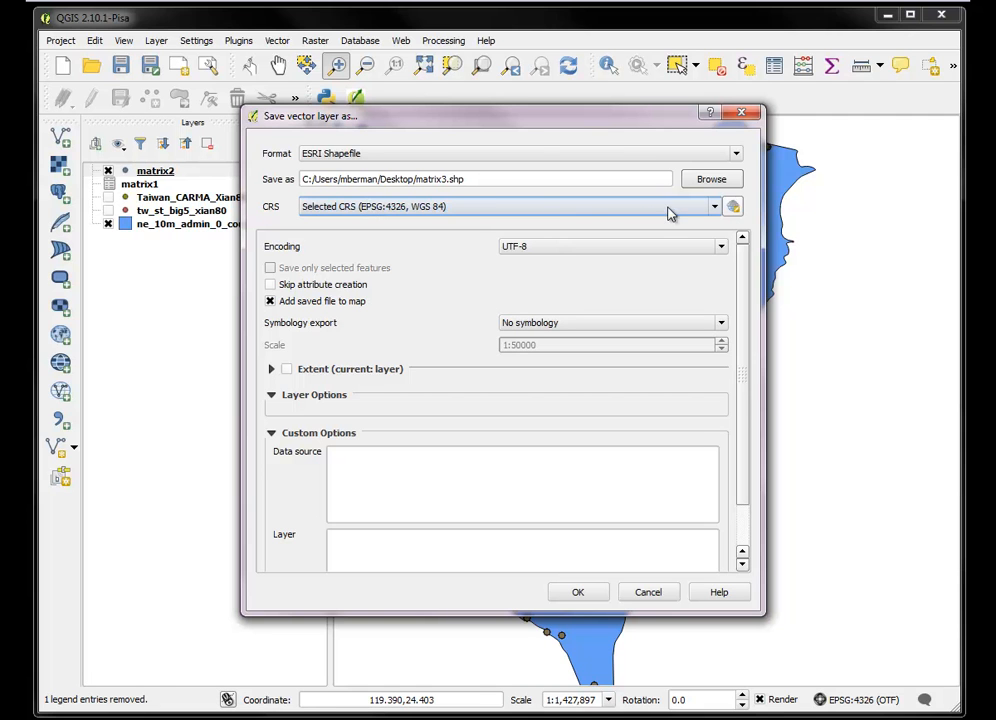
Set the export's coordinate system to Xian 1980 / Gauss-Kruger zone 19 (EPSG:2333) and save the shapefile.
left_click(733, 206)
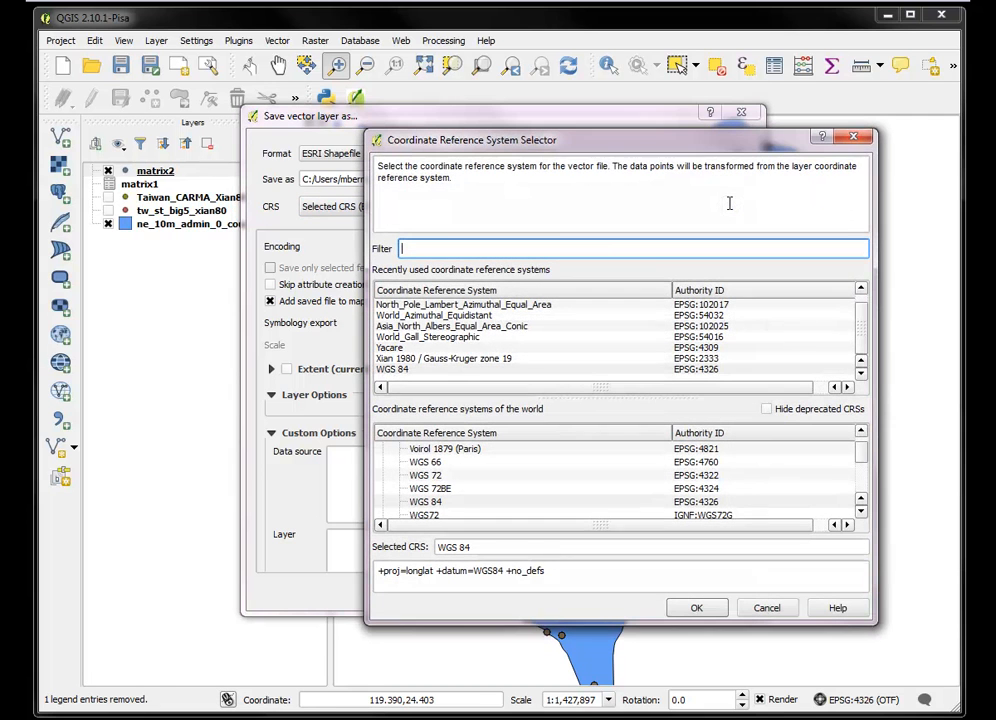
left_click(441, 359)
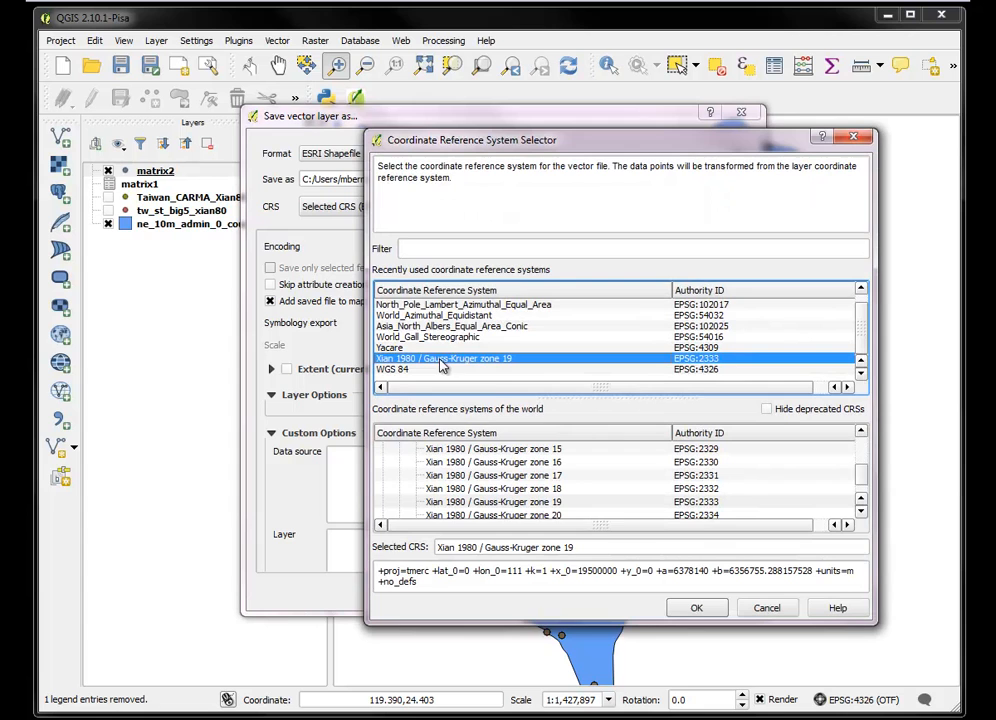
left_click(696, 607)
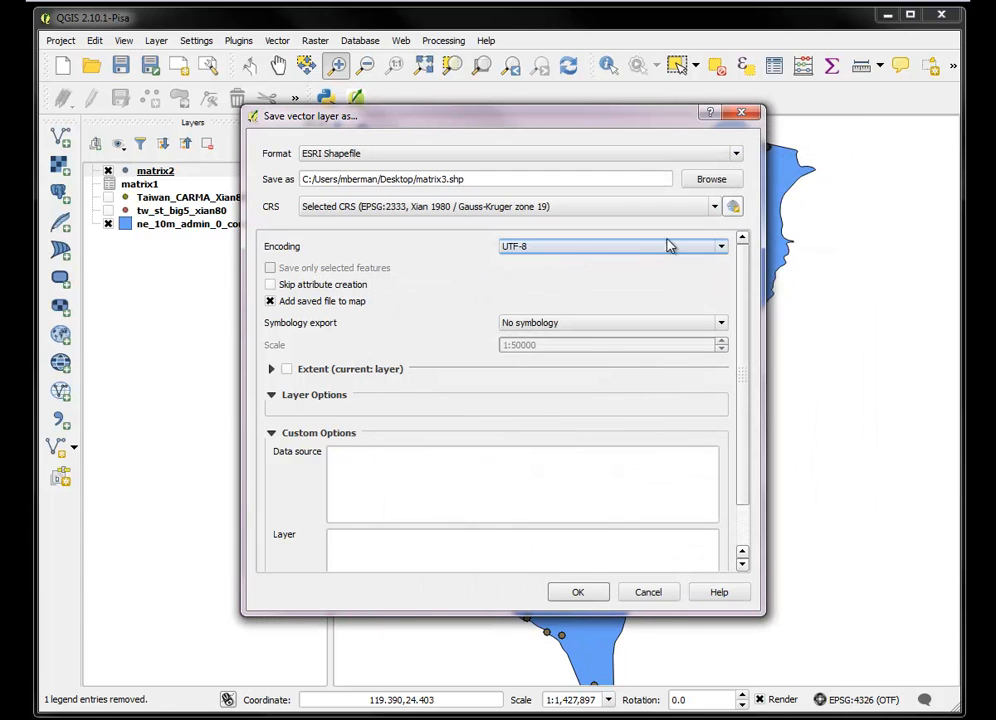
left_click(578, 592)
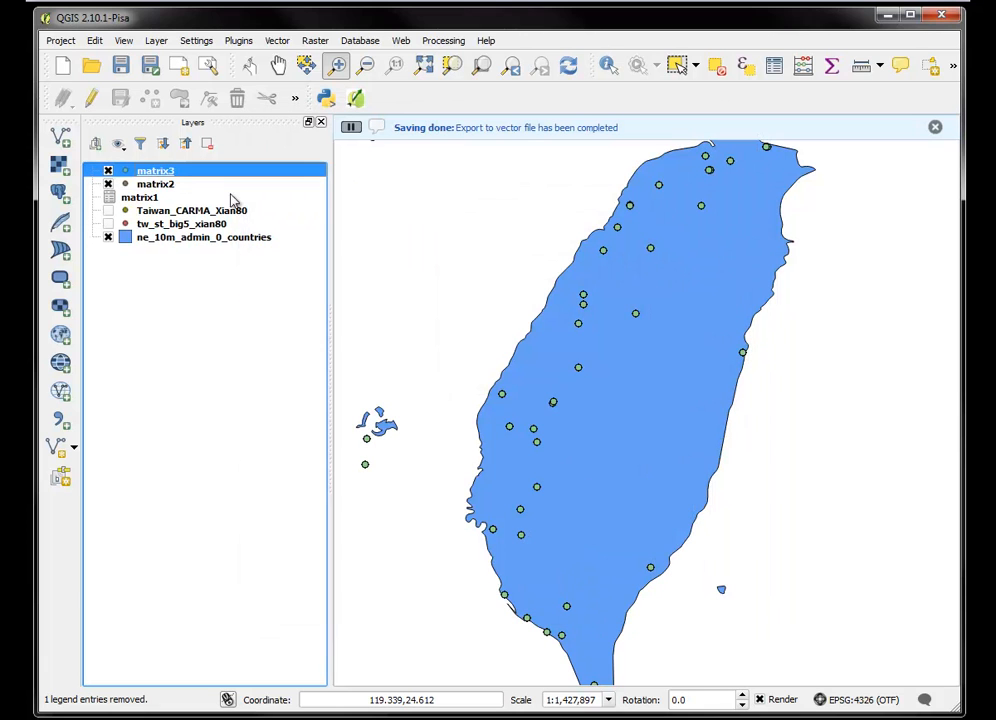
Remove the matrix2 point layer from the project.
right_click(170, 188)
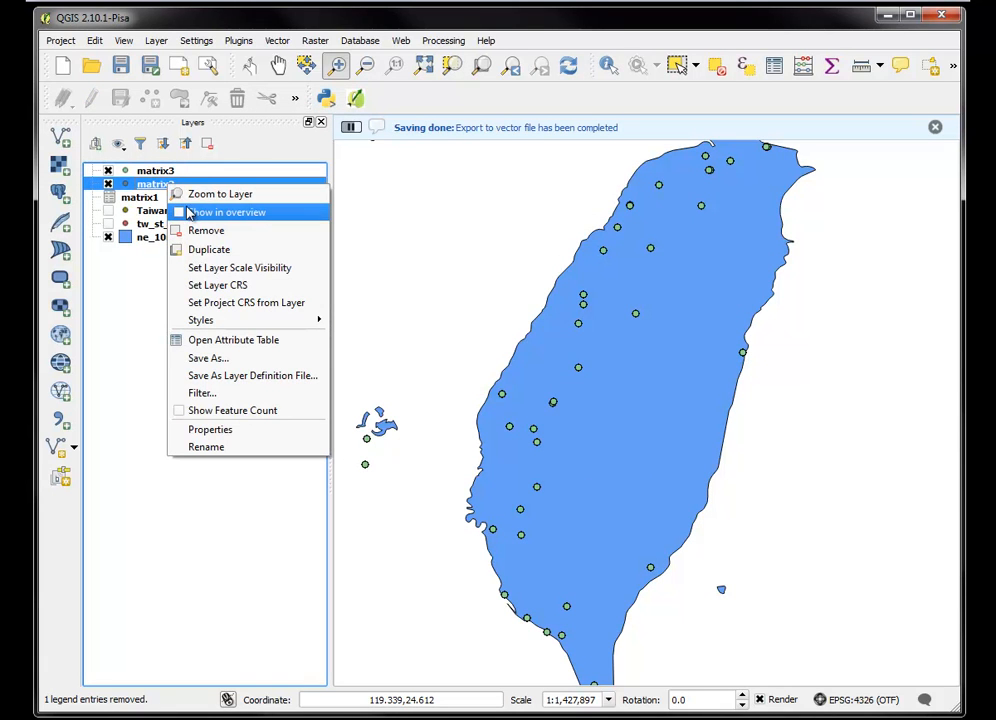
left_click(200, 230)
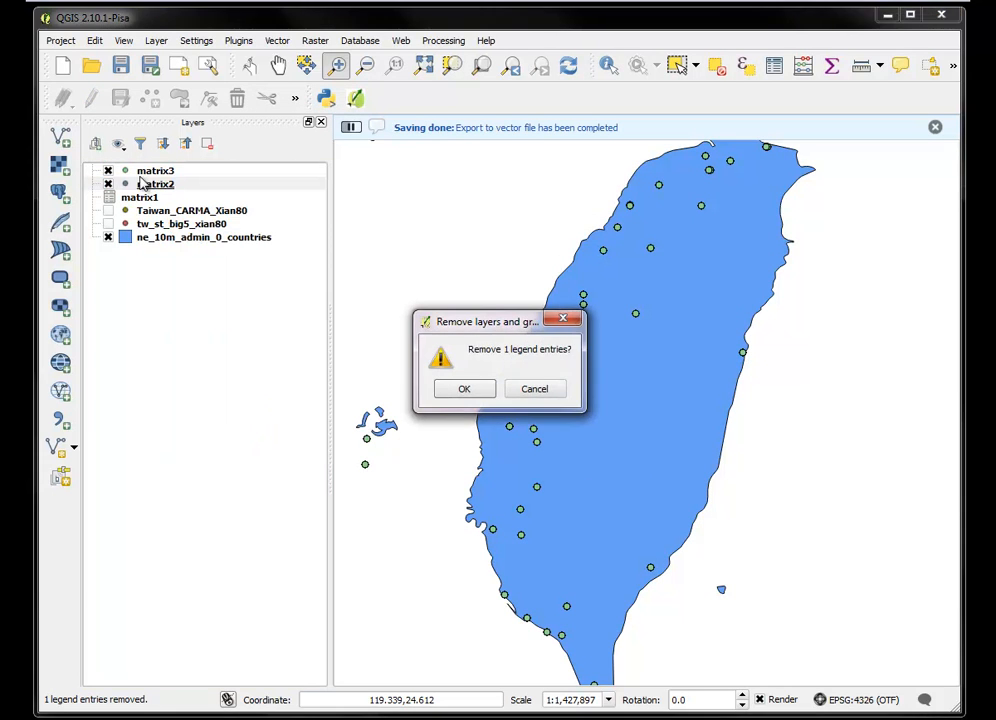
left_click(465, 390)
Examine the attribute table of the matrix3 layer for the joined Taiwan_CARMA fields that accompany InputID, TargetID and Distance.
left_click(158, 173)
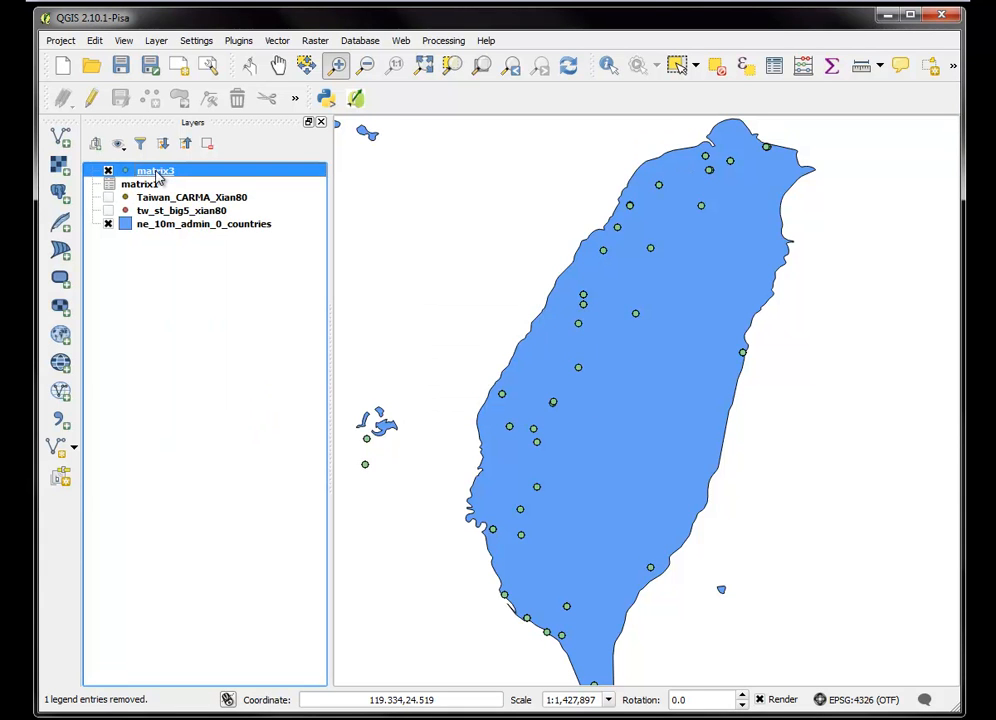
right_click(156, 174)
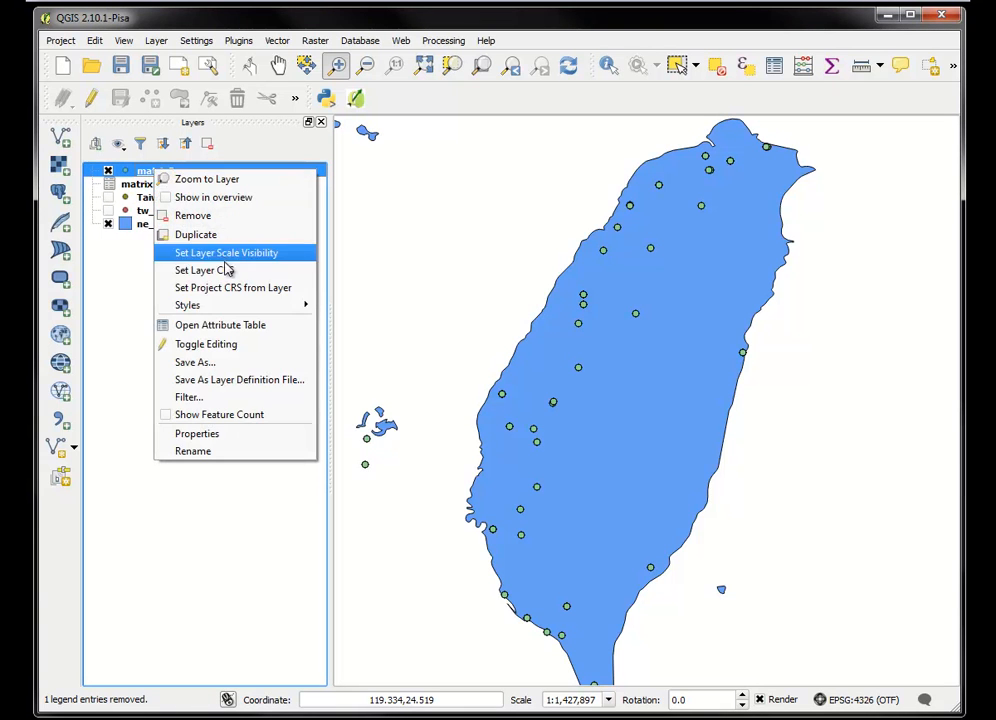
left_click(238, 321)
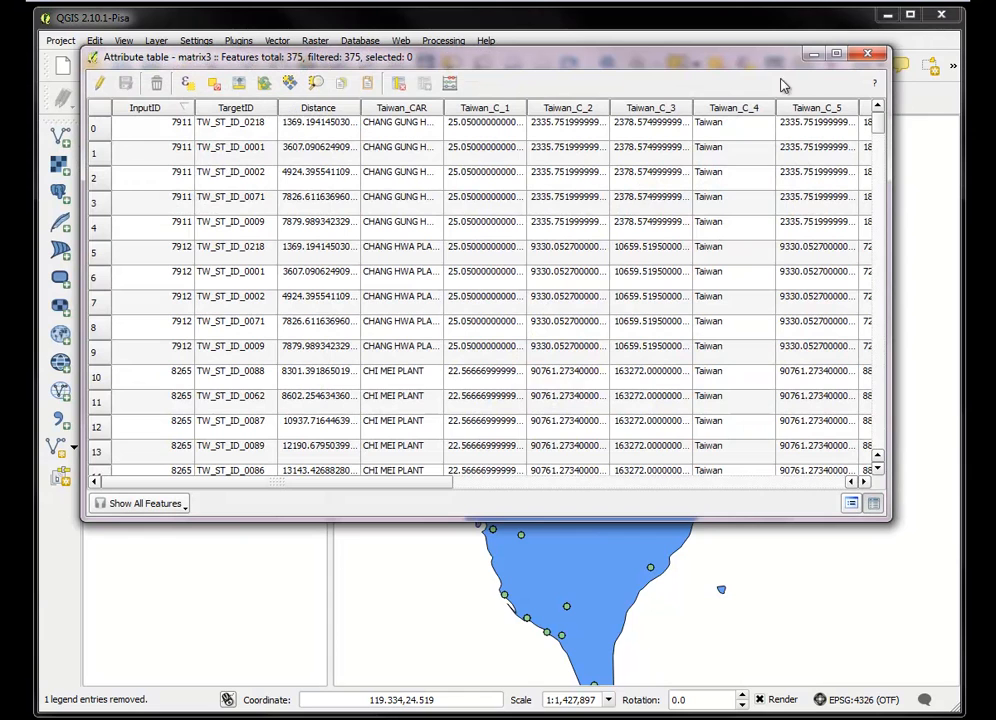
left_click(868, 54)
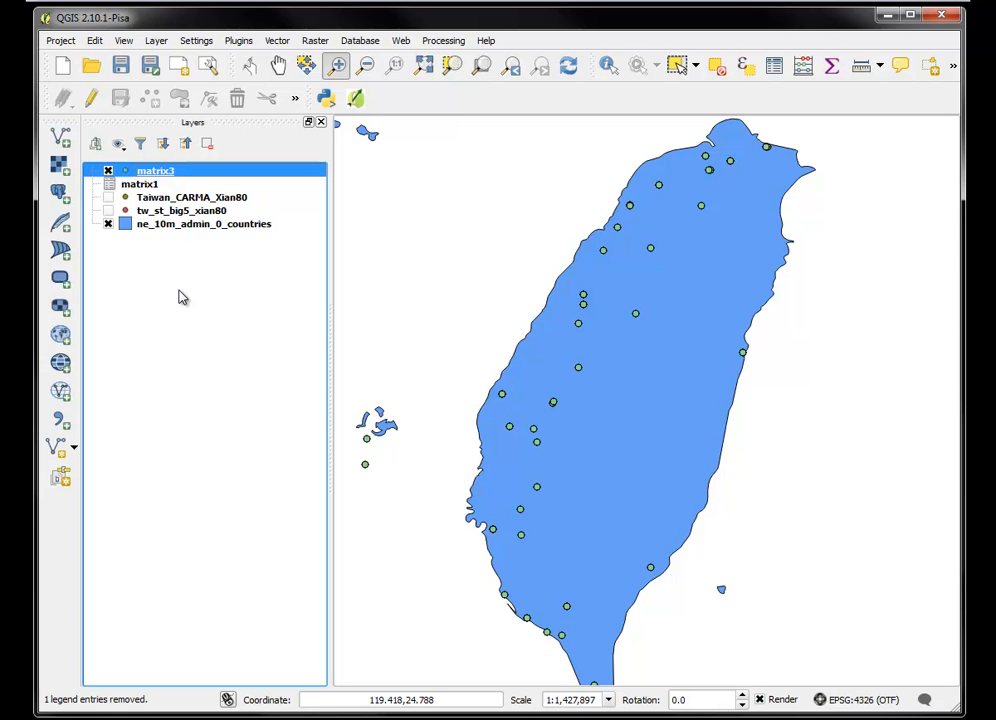
right_click(183, 174)
left_click(238, 324)
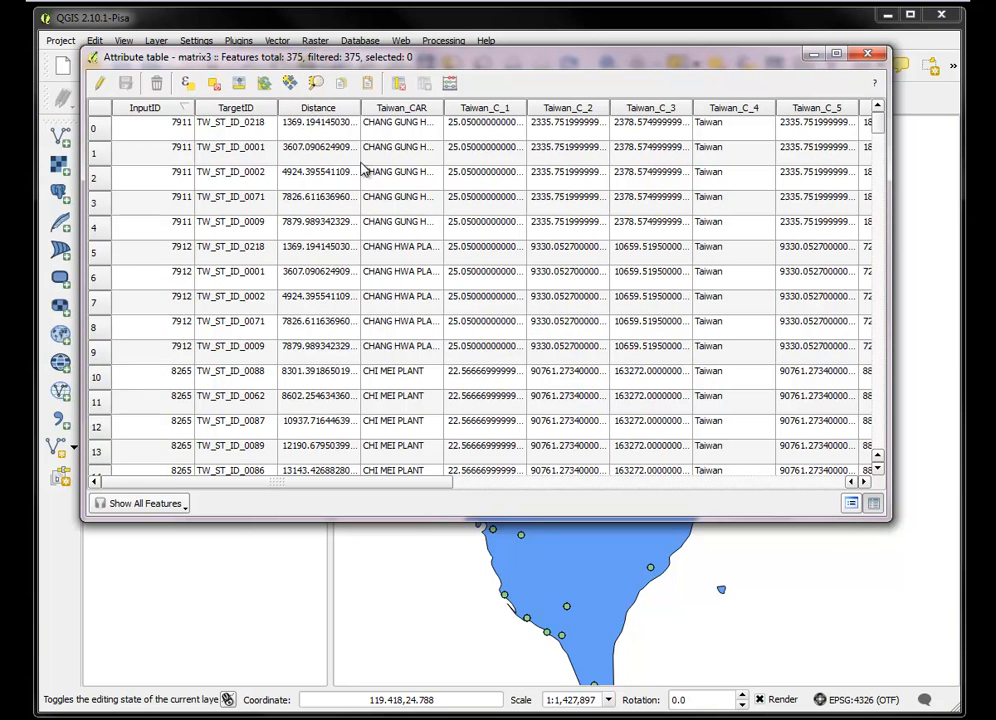
left_click(867, 53)
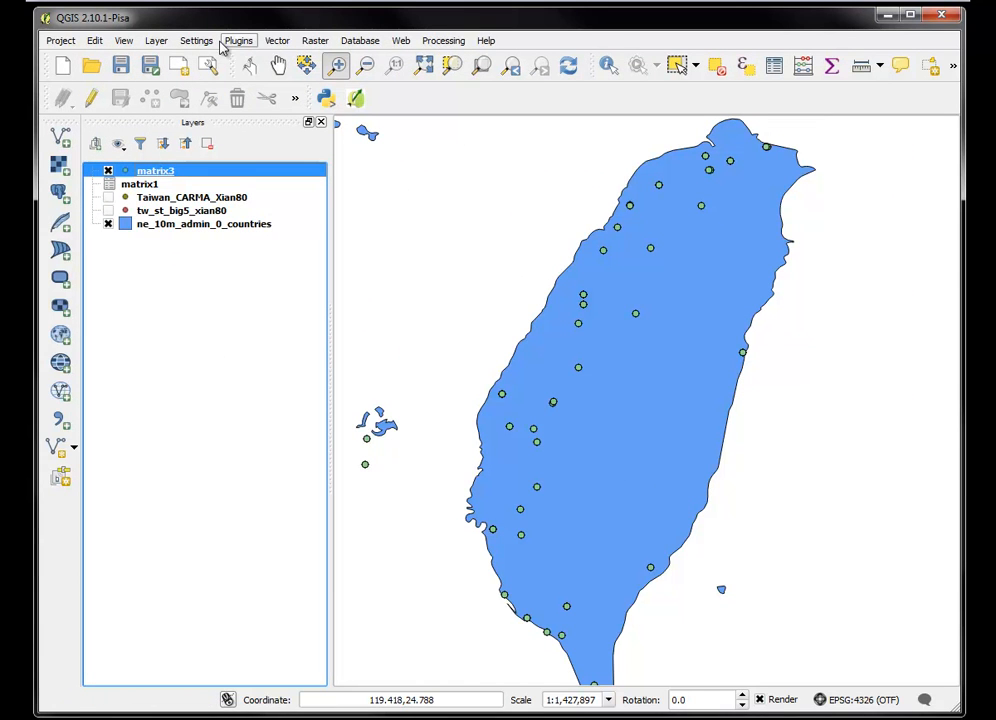
Use Table Manager to delete the fields Taiwan_CAR through Taiwan_C15 from matrix3 and save the table, keeping the layer style.
left_click(274, 41)
mouse_move(302, 151)
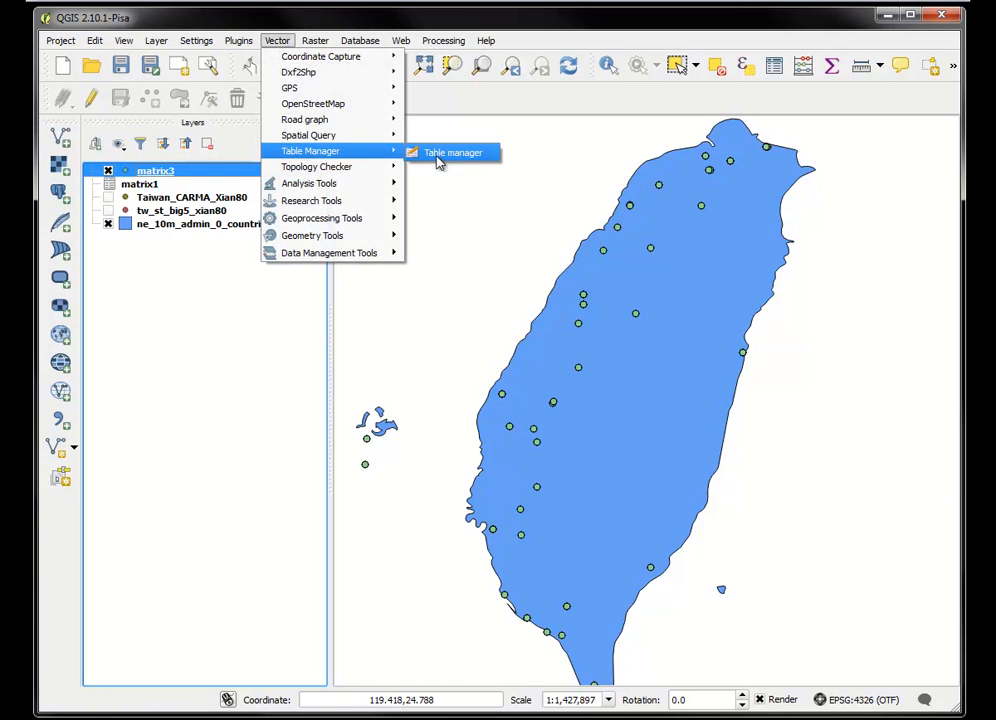
left_click(475, 154)
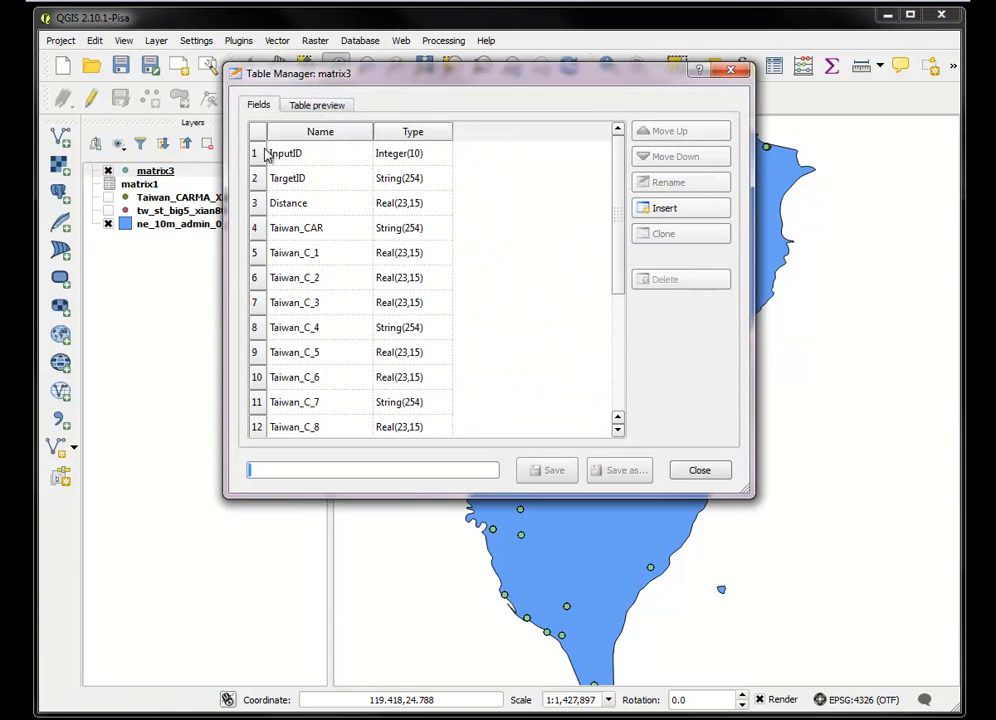
left_click(256, 229)
left_click_drag(617, 212, 618, 371)
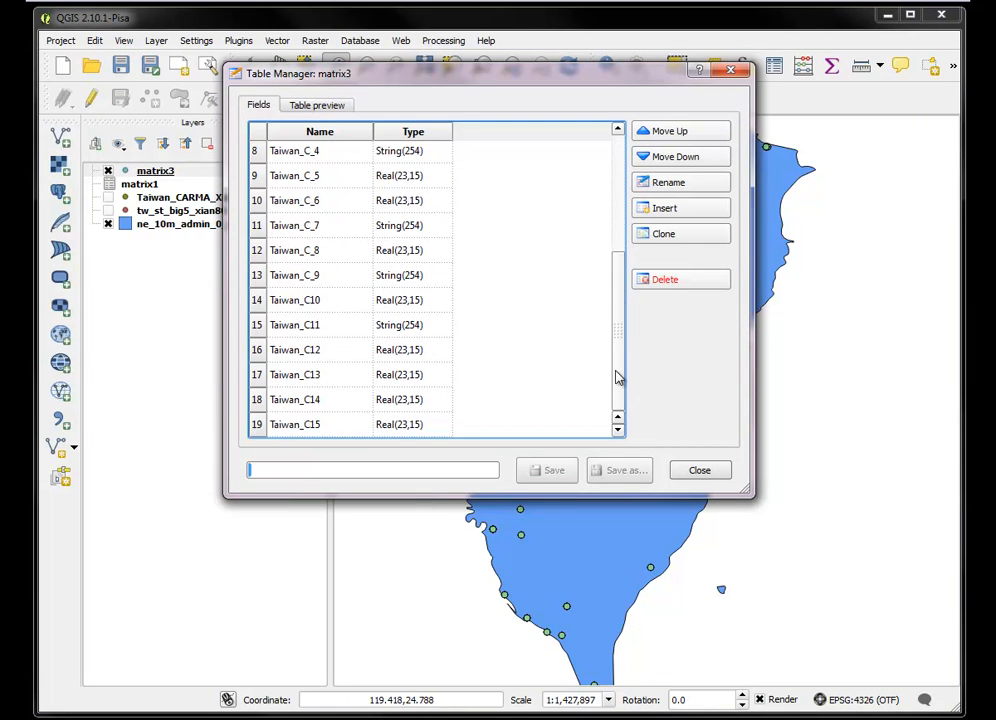
left_click(258, 427, "shift")
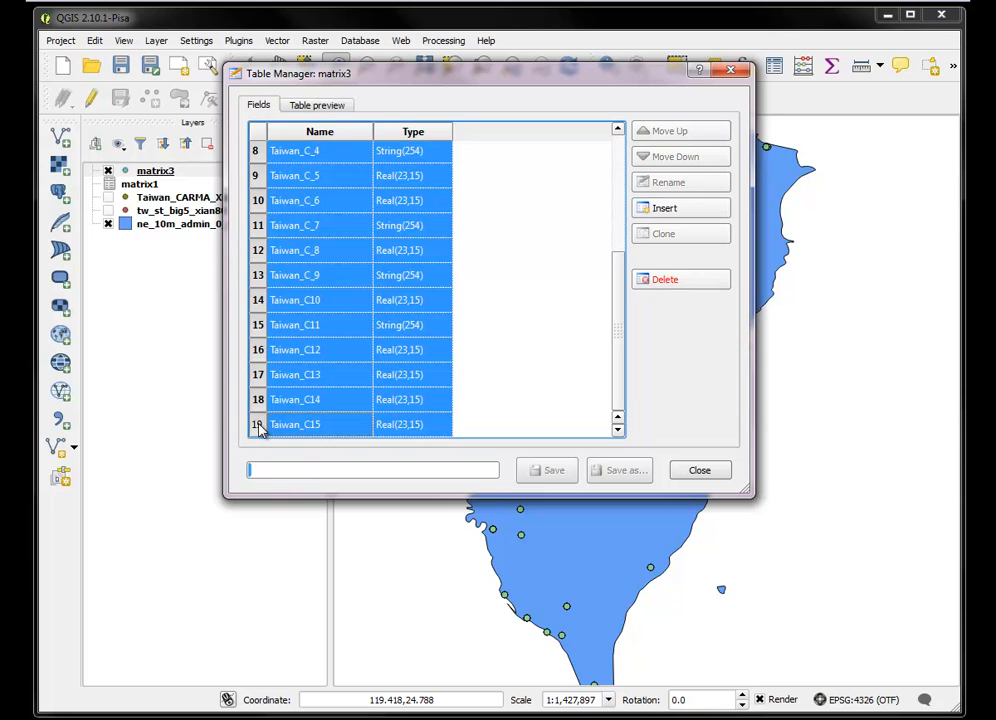
left_click(660, 283)
left_click(466, 322)
left_click(551, 470)
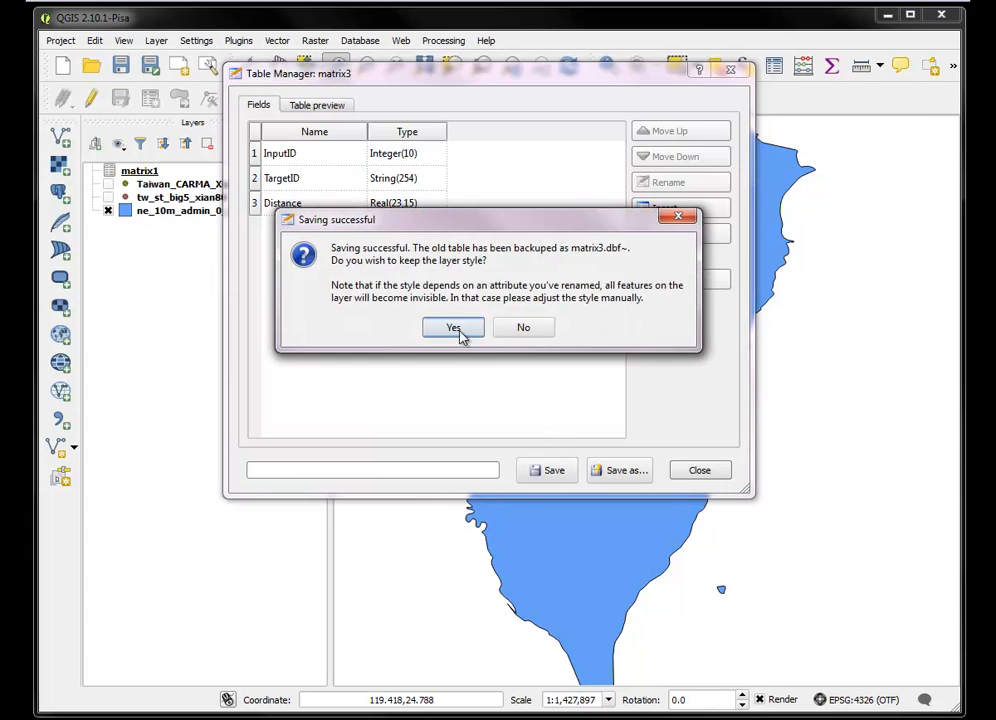
left_click(460, 335)
left_click(730, 70)
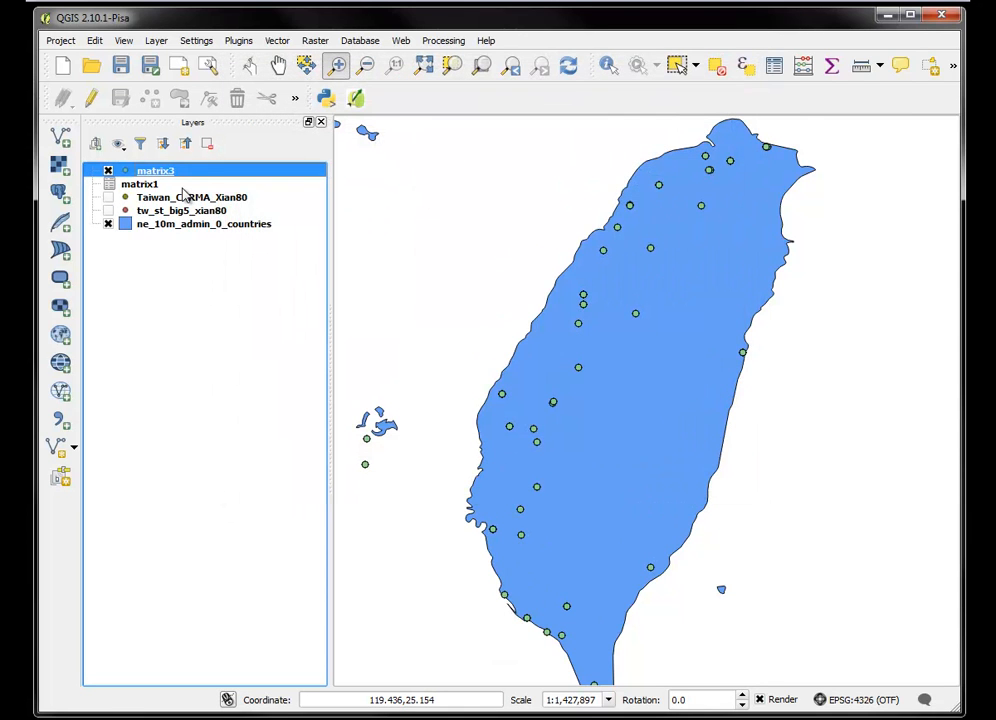
Check the remaining fields in matrix3's attribute table.
right_click(163, 175)
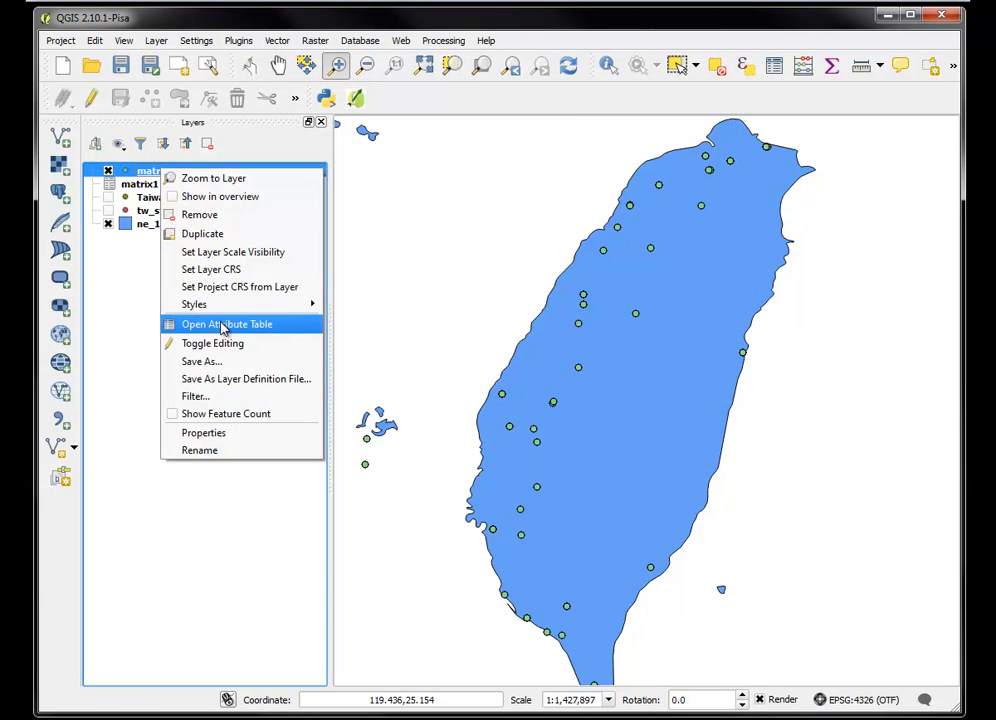
left_click(191, 326)
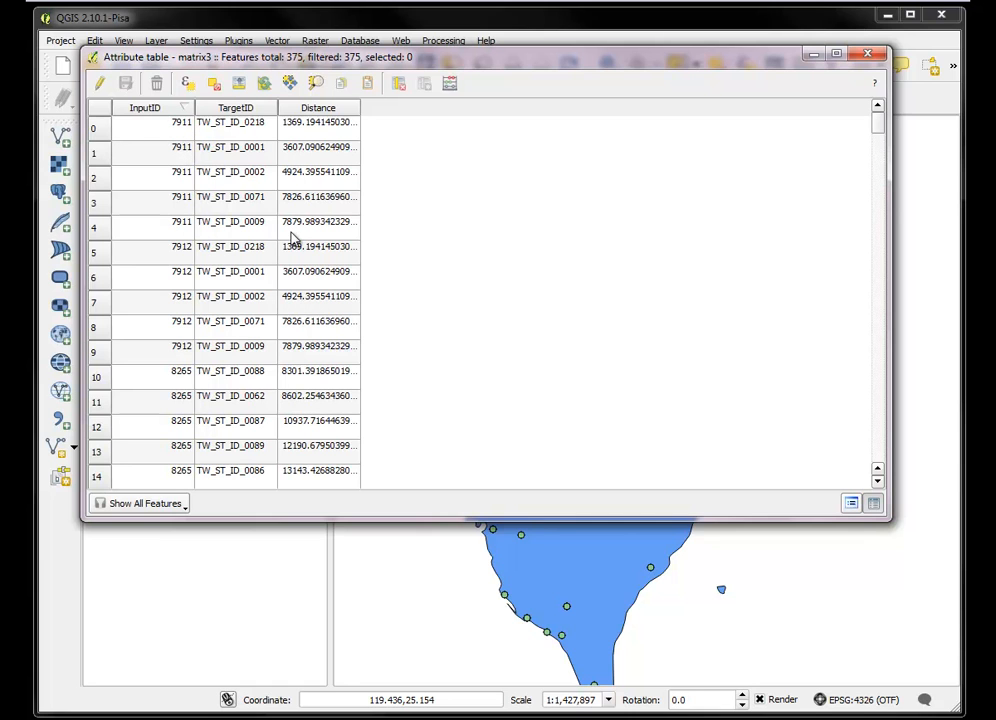
left_click(867, 54)
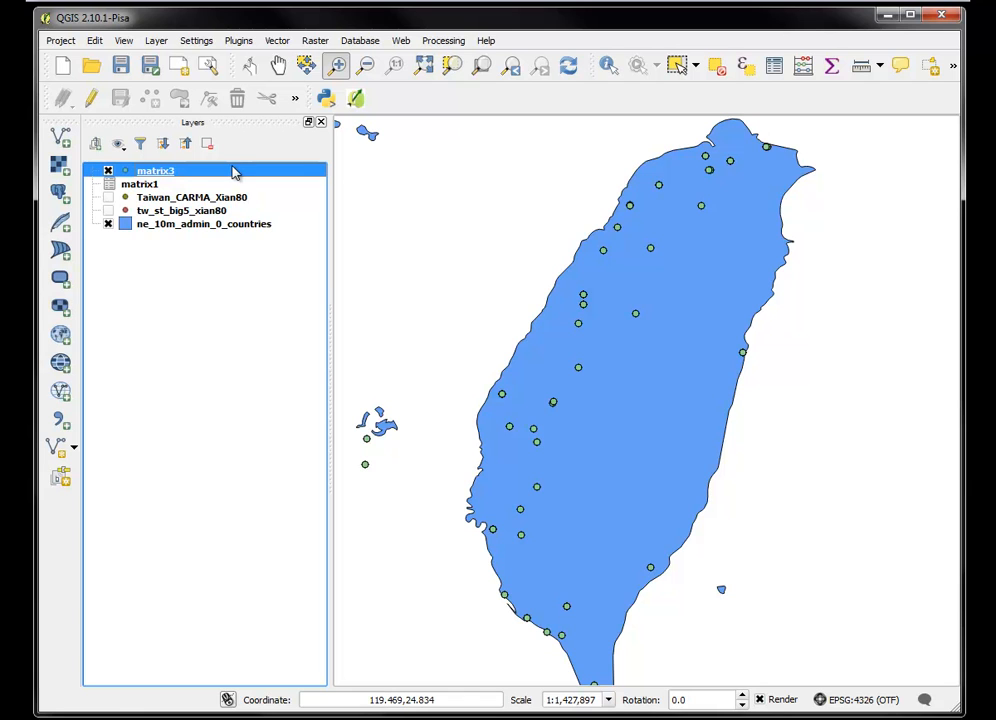
Set up Join Attributes by Location with target Taiwan_CARMA_Xian80 and join layer matrix3, taking the mean summary of intersecting features.
left_click(284, 44)
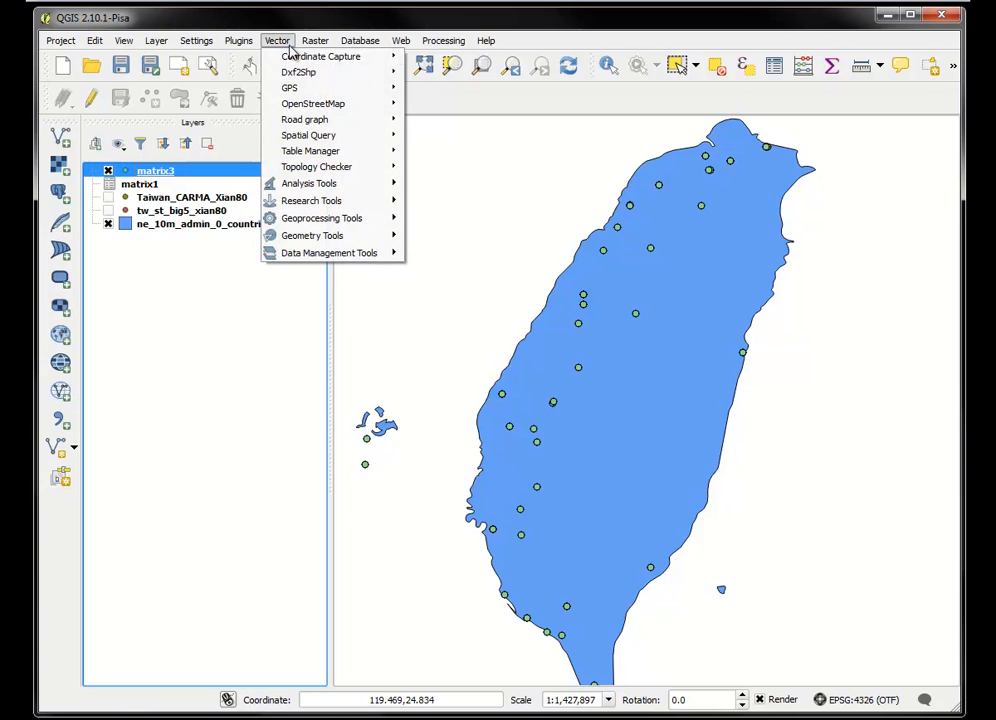
mouse_move(320, 173)
mouse_move(340, 252)
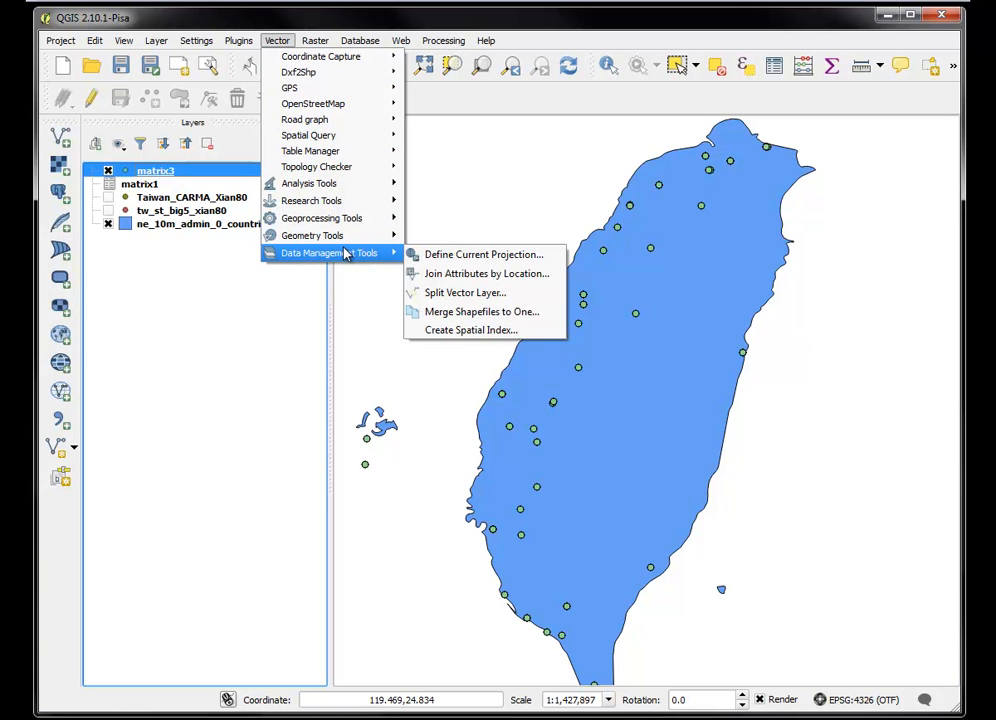
left_click(490, 280)
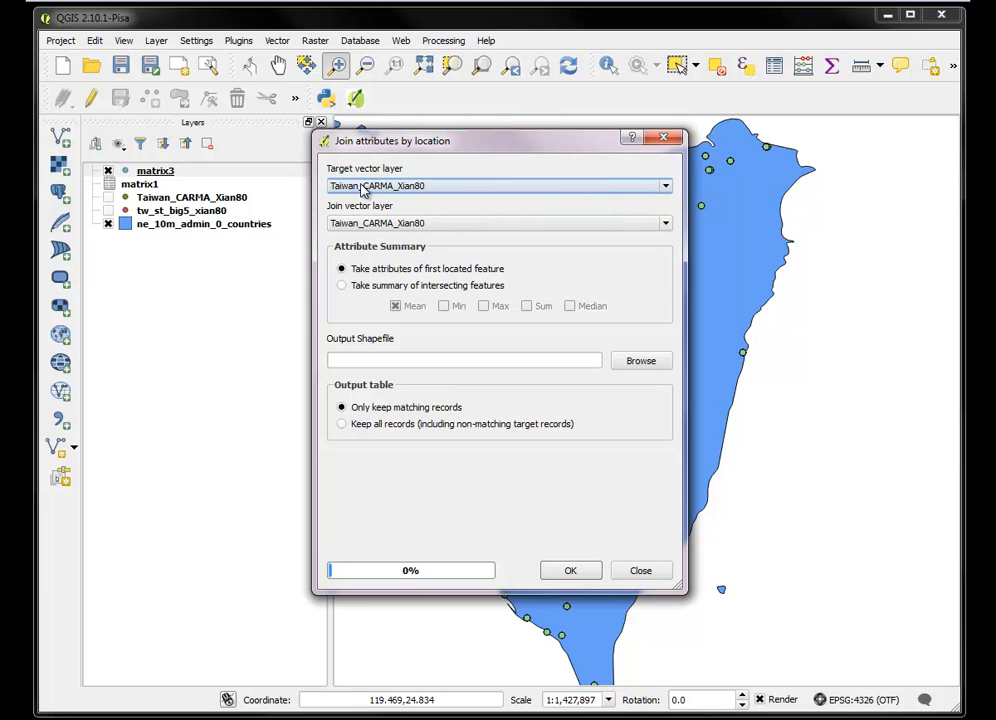
left_click(665, 227)
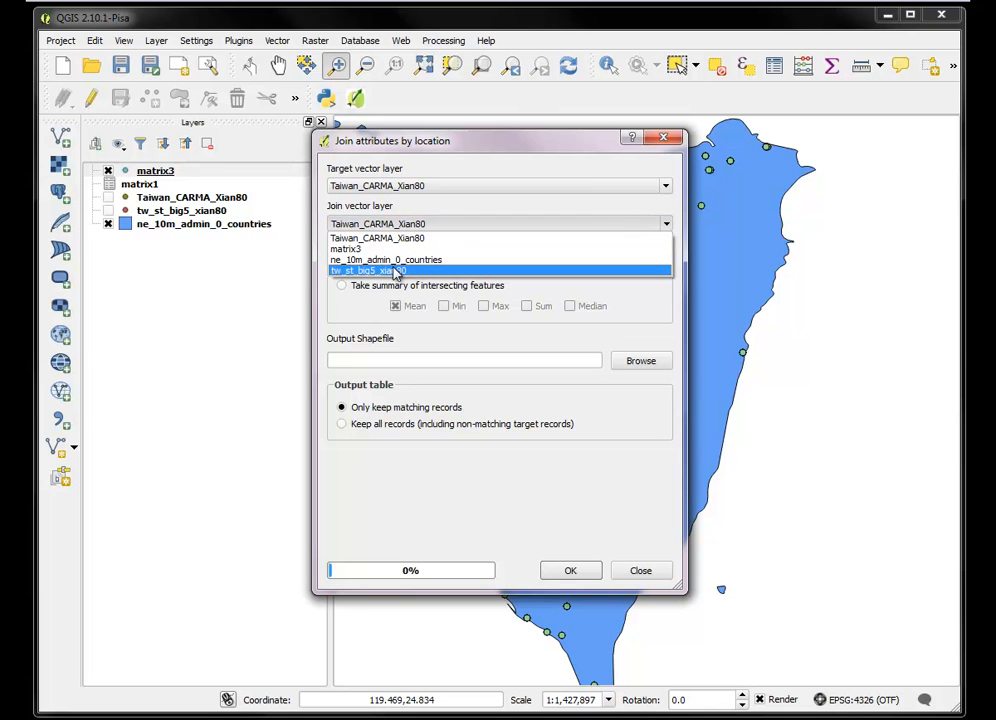
left_click(358, 249)
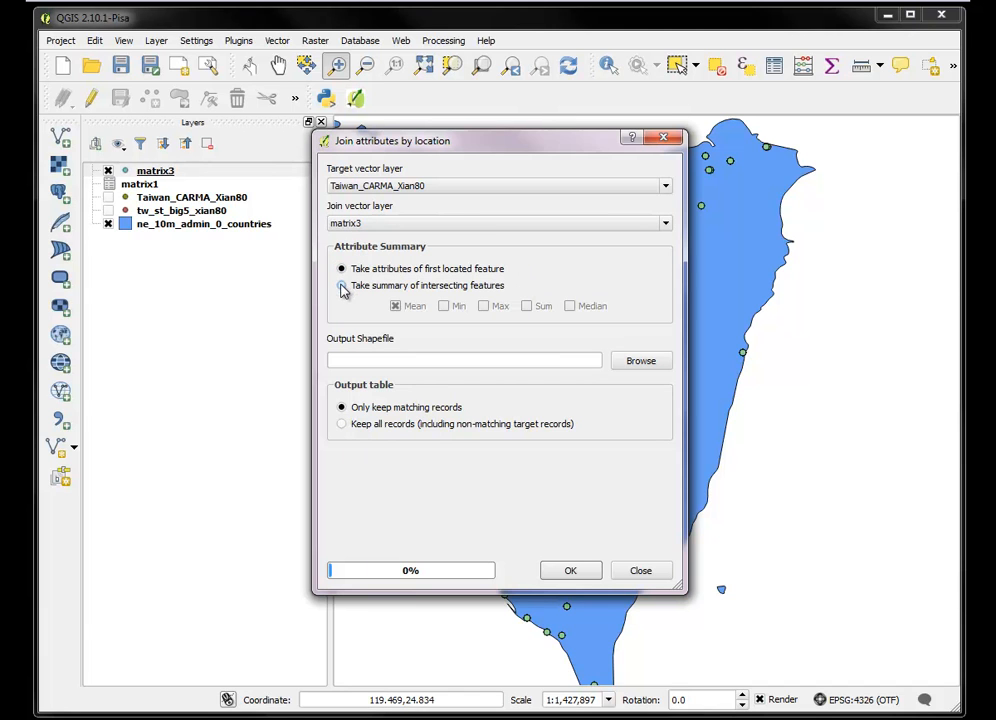
left_click(342, 287)
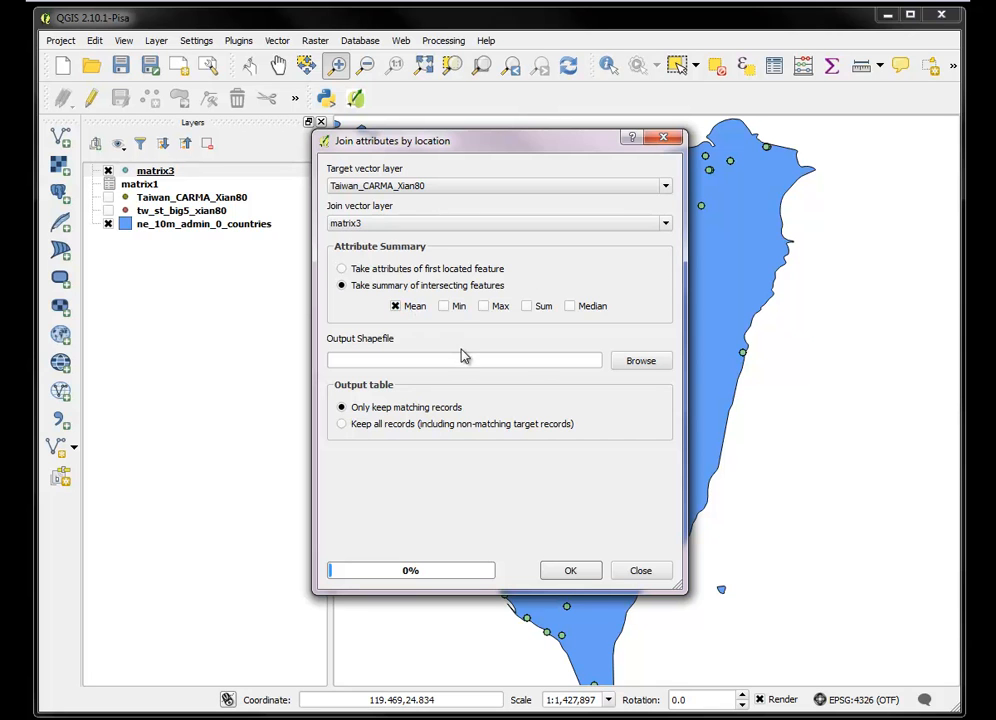
Name the join's output shapefile matrix_mean on the Desktop, run the join and add the result to the map.
left_click(632, 362)
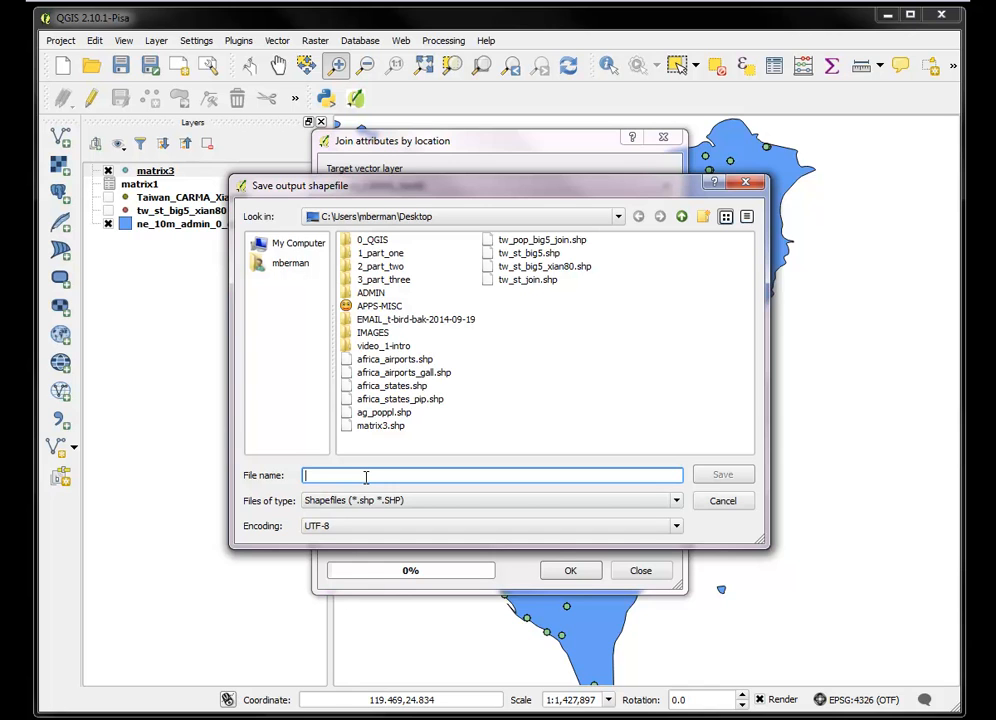
type("matrix_mean")
left_click(722, 475)
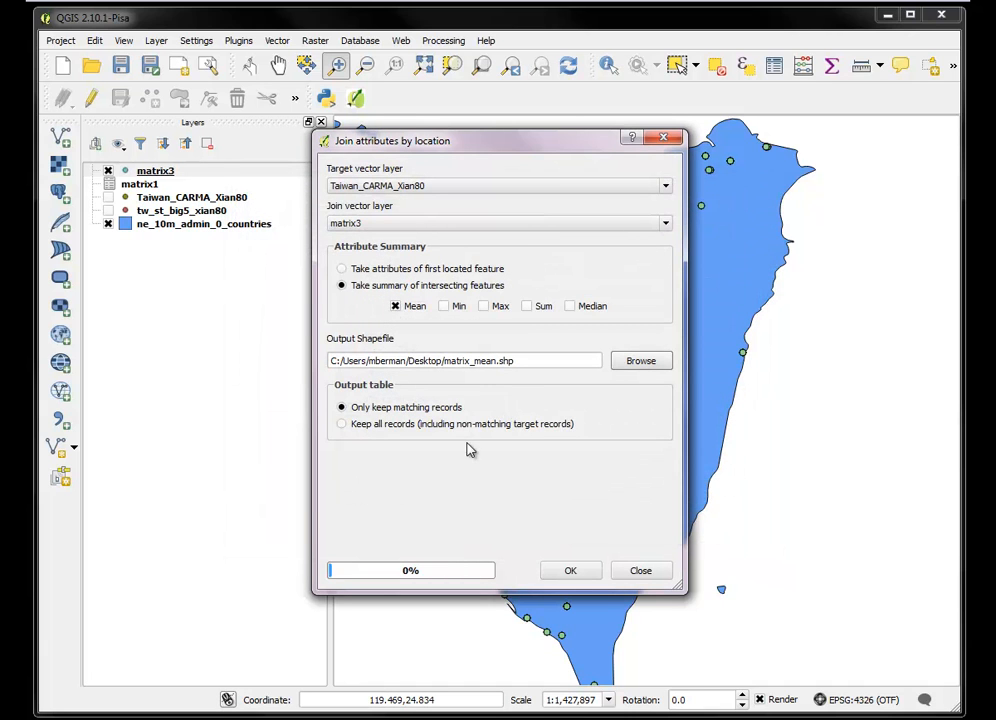
left_click(555, 571)
left_click(463, 400)
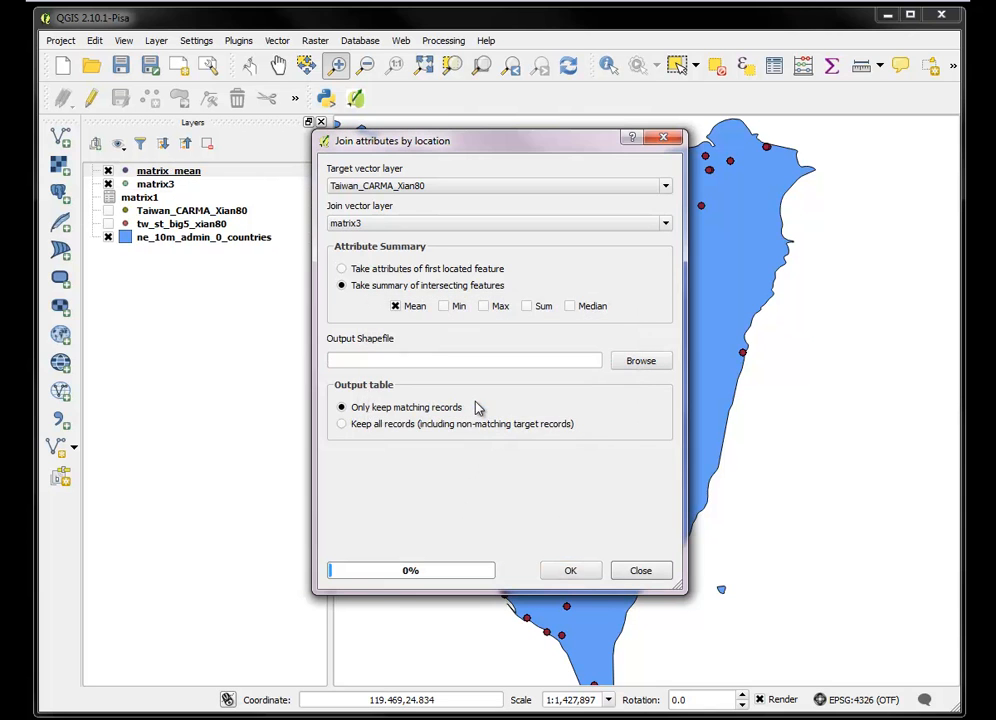
left_click(640, 571)
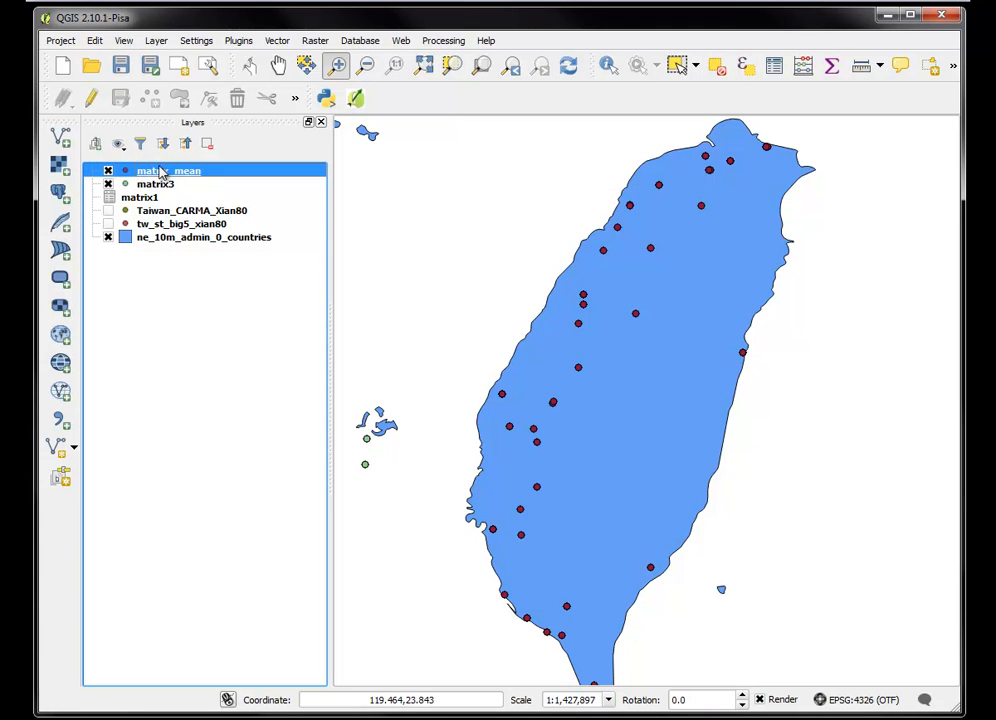
Examine the attribute table of the matrix_mean layer, including the MEANDistan and COUNT columns.
right_click(160, 170)
left_click(198, 320)
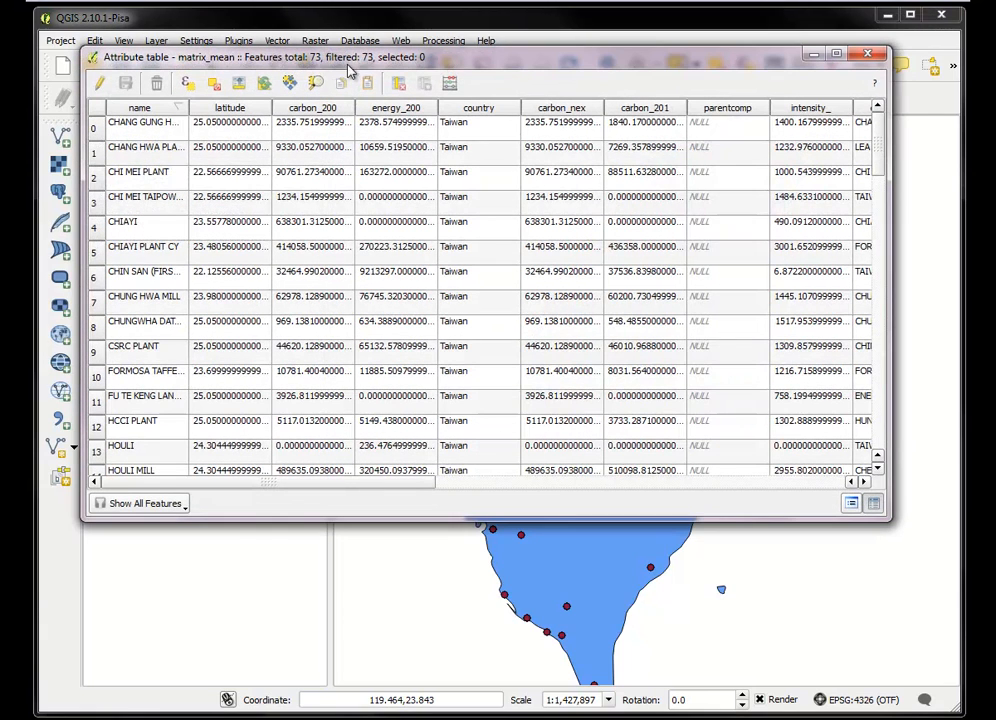
left_click(866, 55)
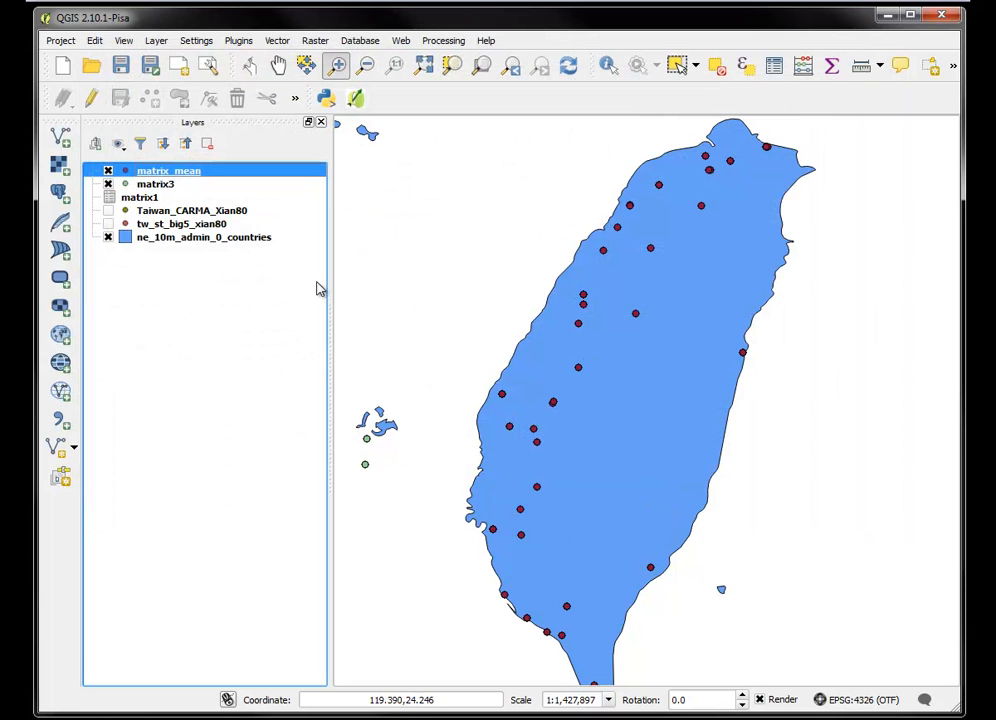
right_click(171, 174)
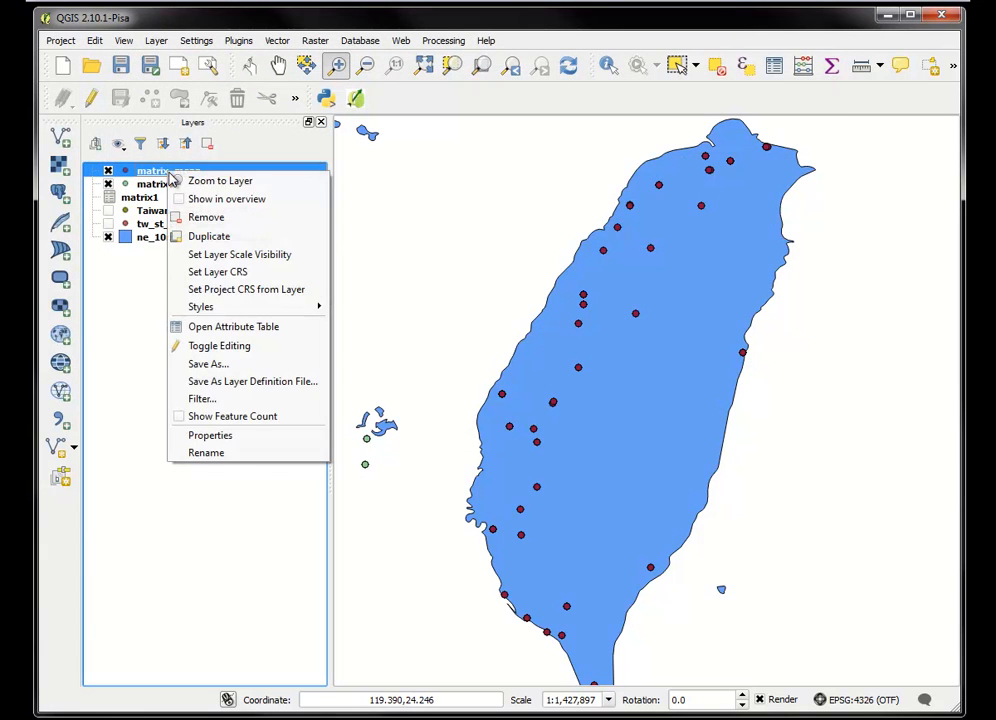
left_click(246, 332)
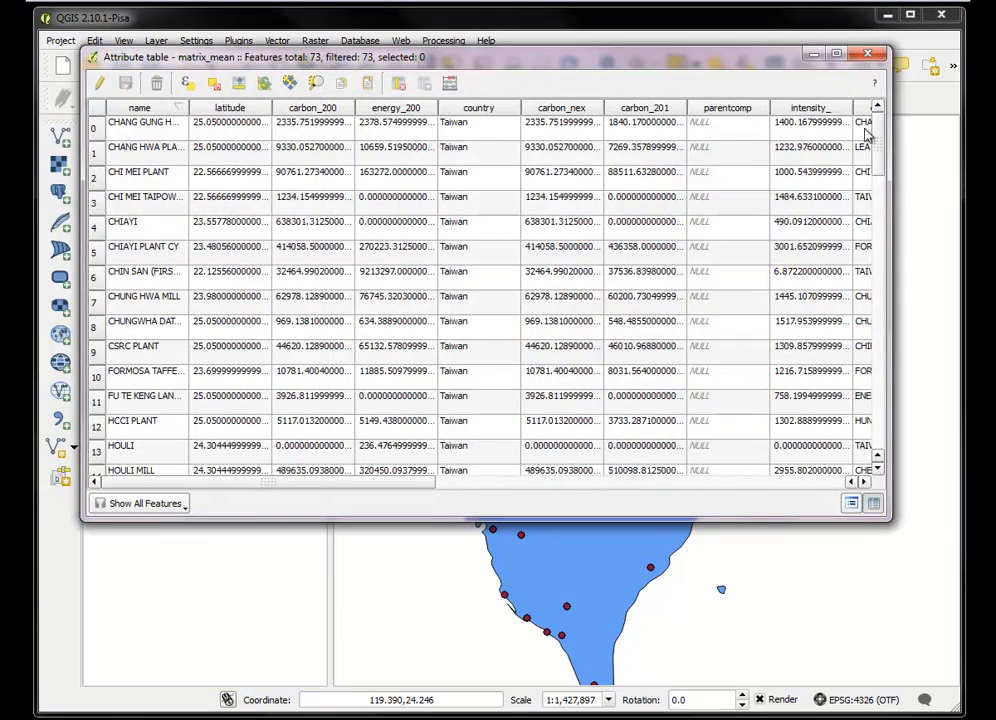
mouse_move(874, 127)
left_mouse_down()
mouse_move(877, 392)
mouse_move(858, 149)
mouse_move(876, 120)
left_mouse_up()
left_click_drag(348, 485, 783, 491)
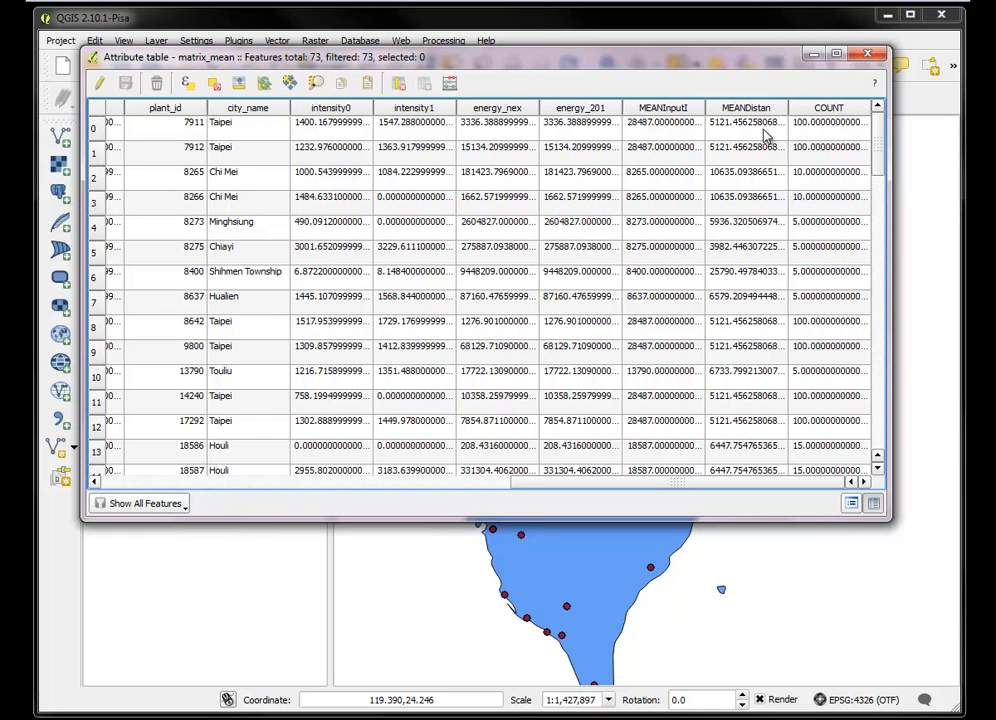
left_click(867, 54)
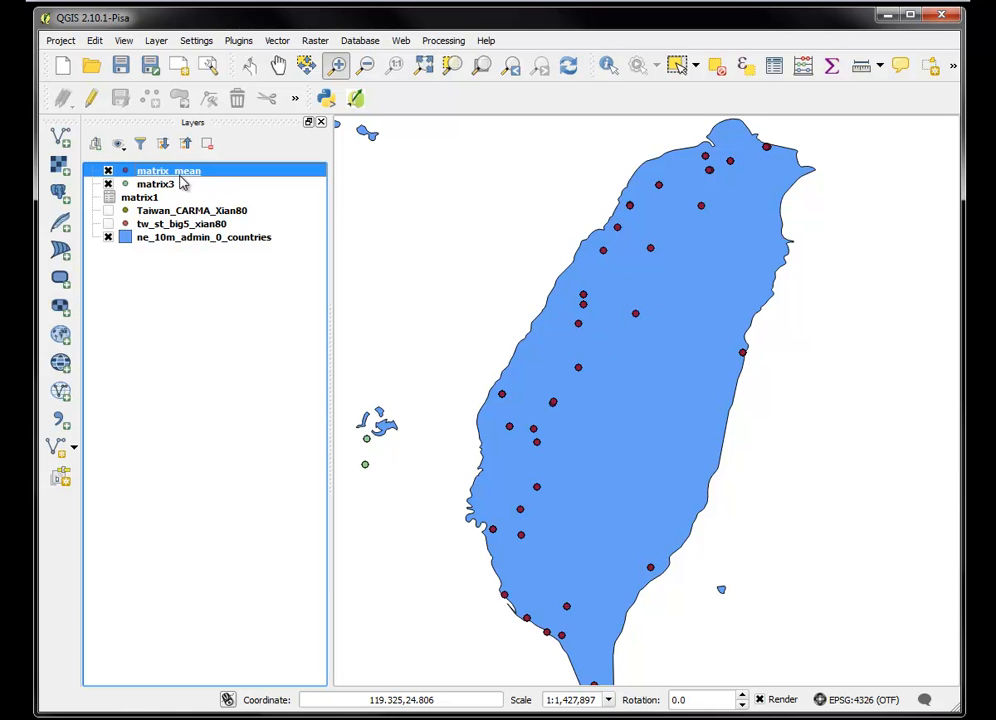
Set the matrix_mean layer's style to Graduated, based on the MEANDistan column.
right_click(194, 176)
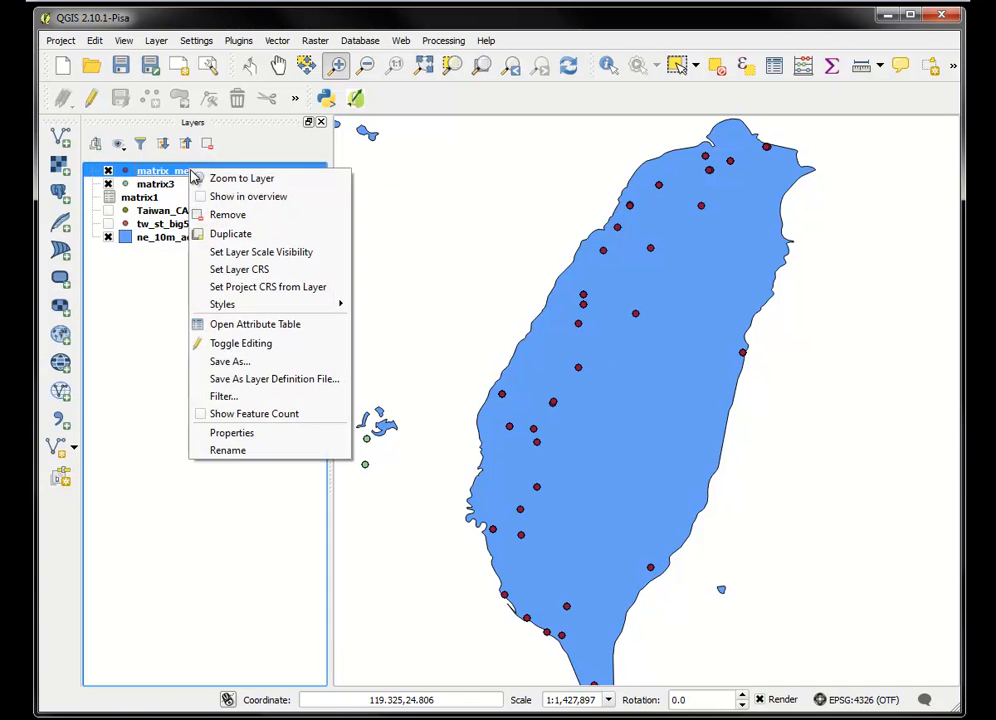
left_click(247, 436)
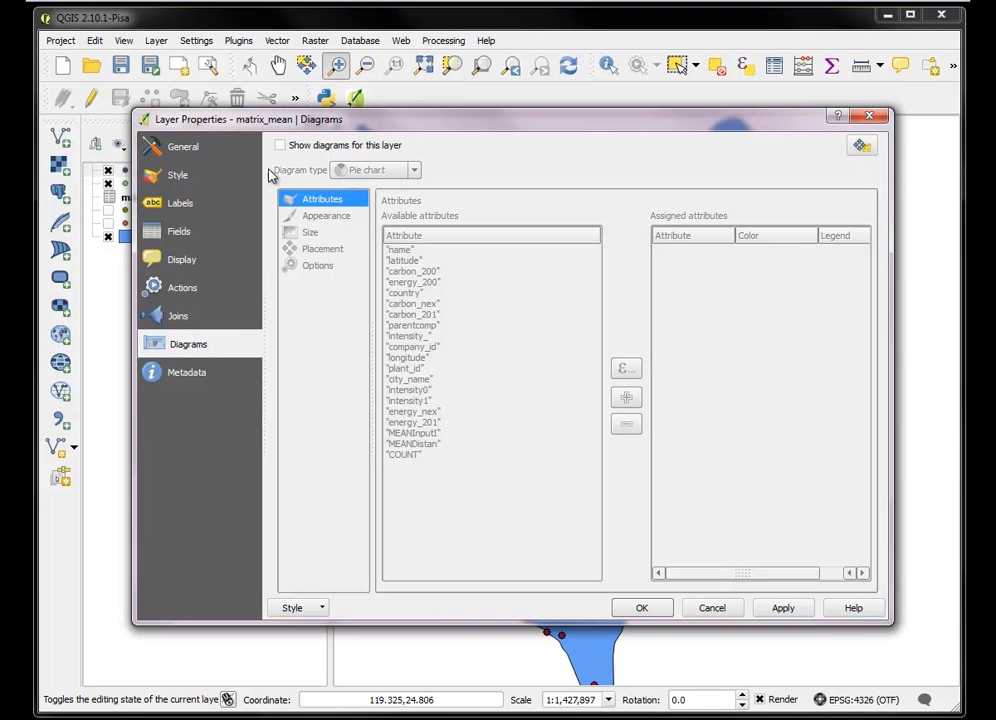
left_click(185, 175)
left_click(355, 147)
left_click(310, 187)
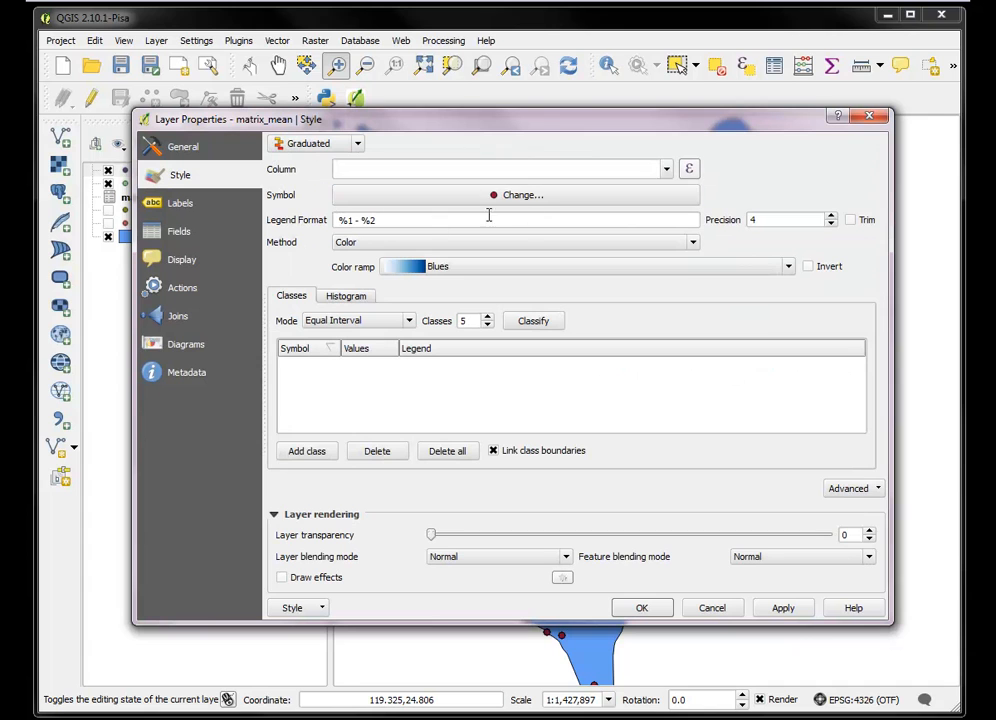
left_click(664, 169)
left_click_drag(664, 188, 669, 262)
left_click(460, 272)
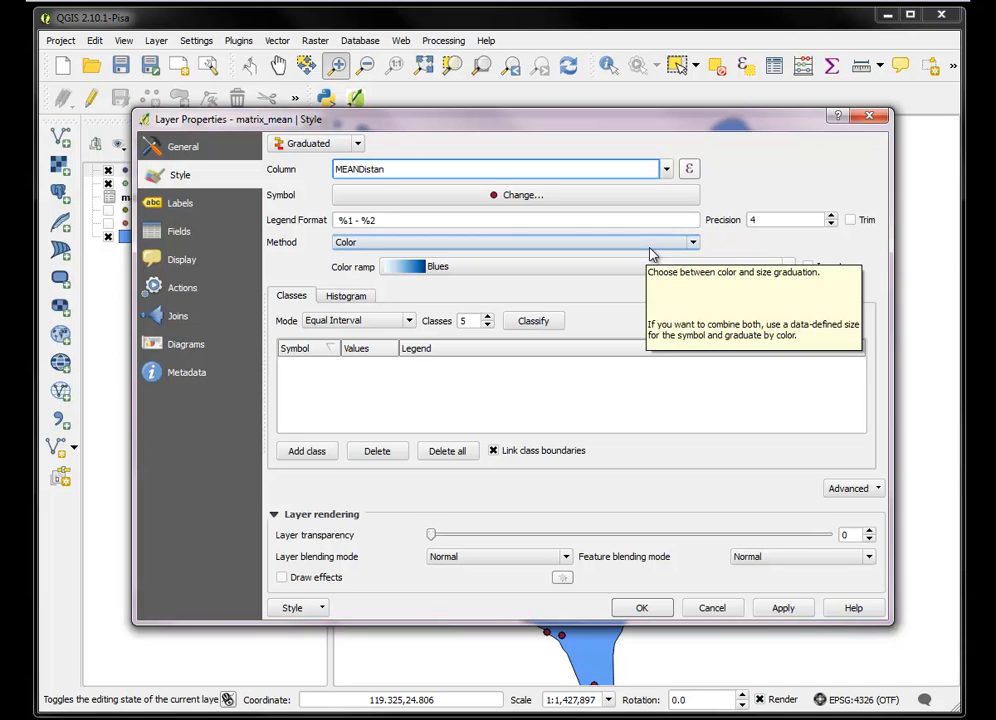
Graduate the symbols by size, ranging from 1 to 14 millimeters.
left_click(694, 246)
left_click(487, 268)
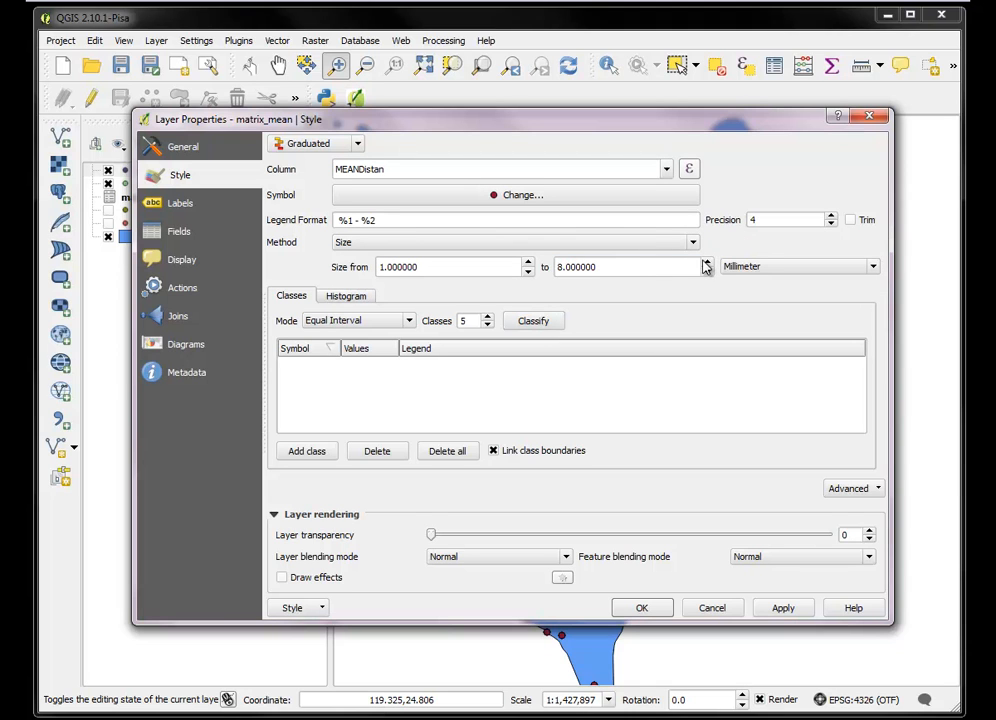
scroll(706, 266, "down", 20)
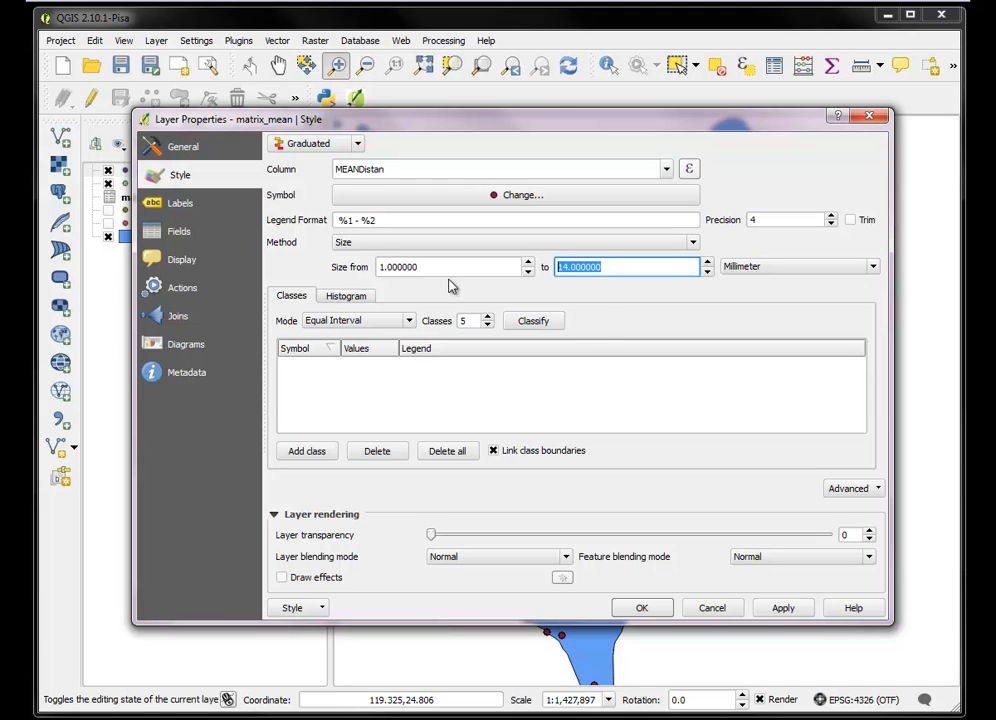
Classify the mean distances with Natural Breaks (Jenks) and raise the number of classes to 8.
left_click(405, 321)
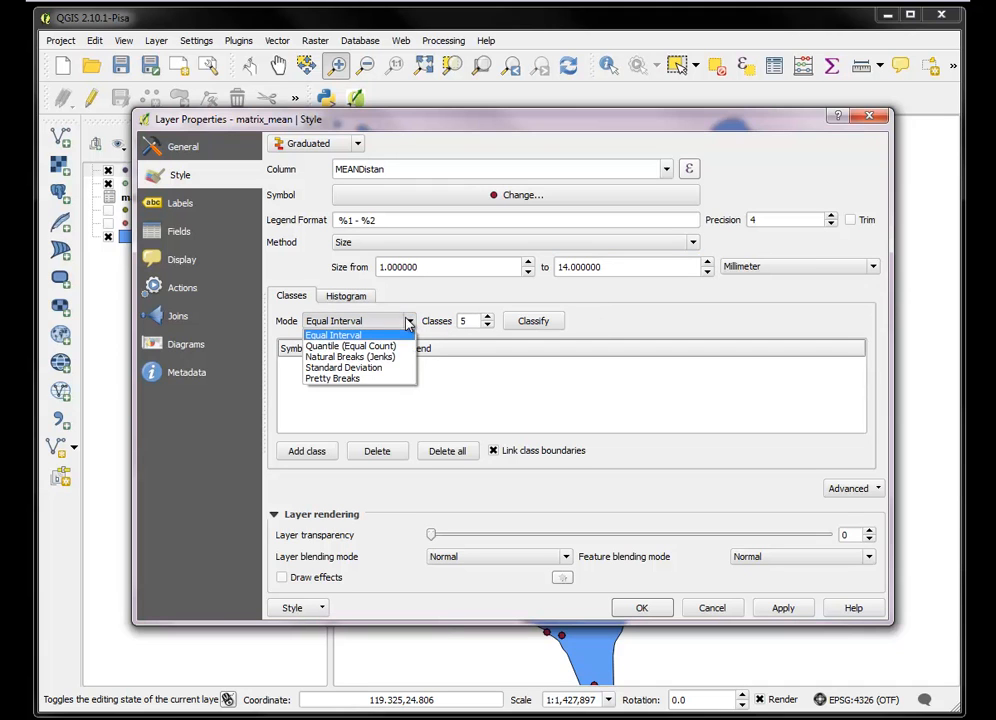
left_click(352, 357)
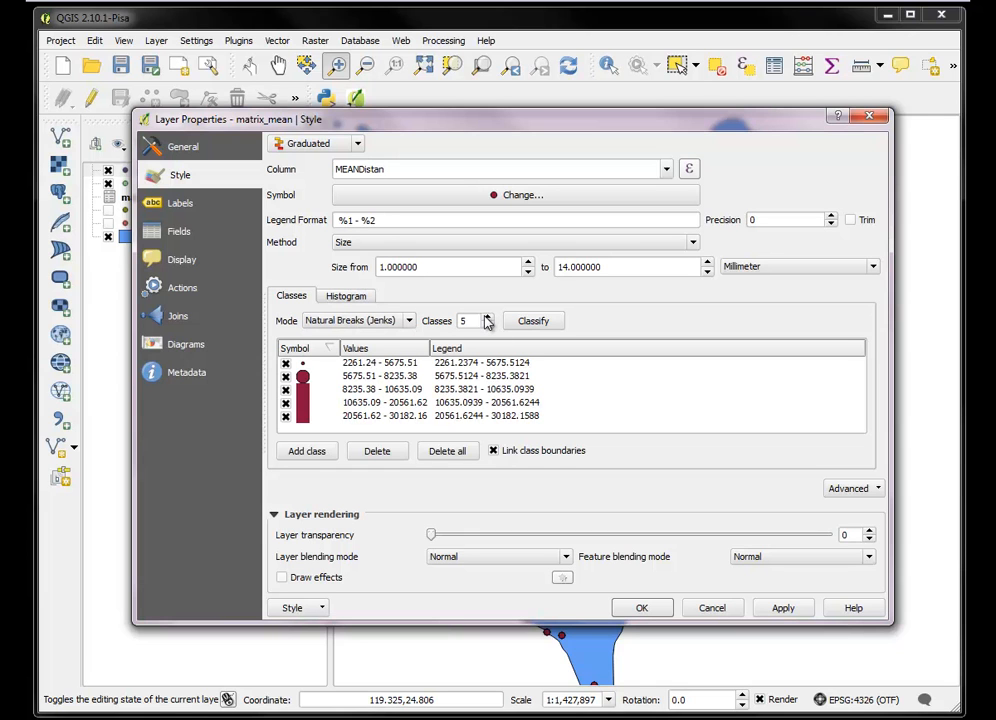
left_click(488, 317)
left_click(488, 317)
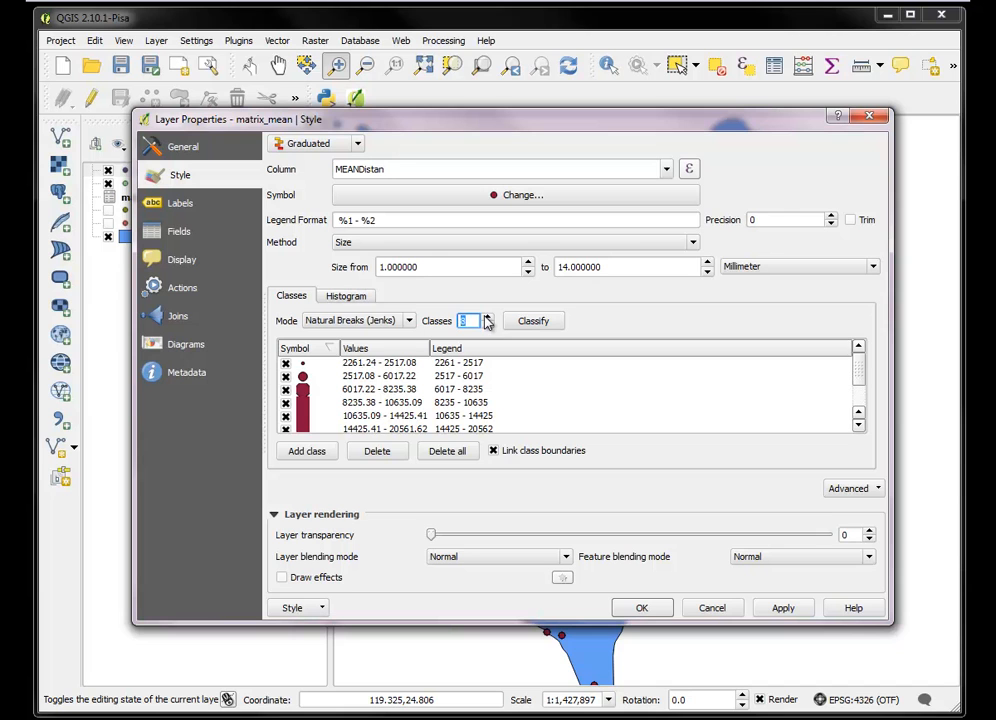
Change the classification mode to Quantile (Equal Count), make the layer partly transparent and apply the style to the map.
left_click(409, 321)
left_click(372, 347)
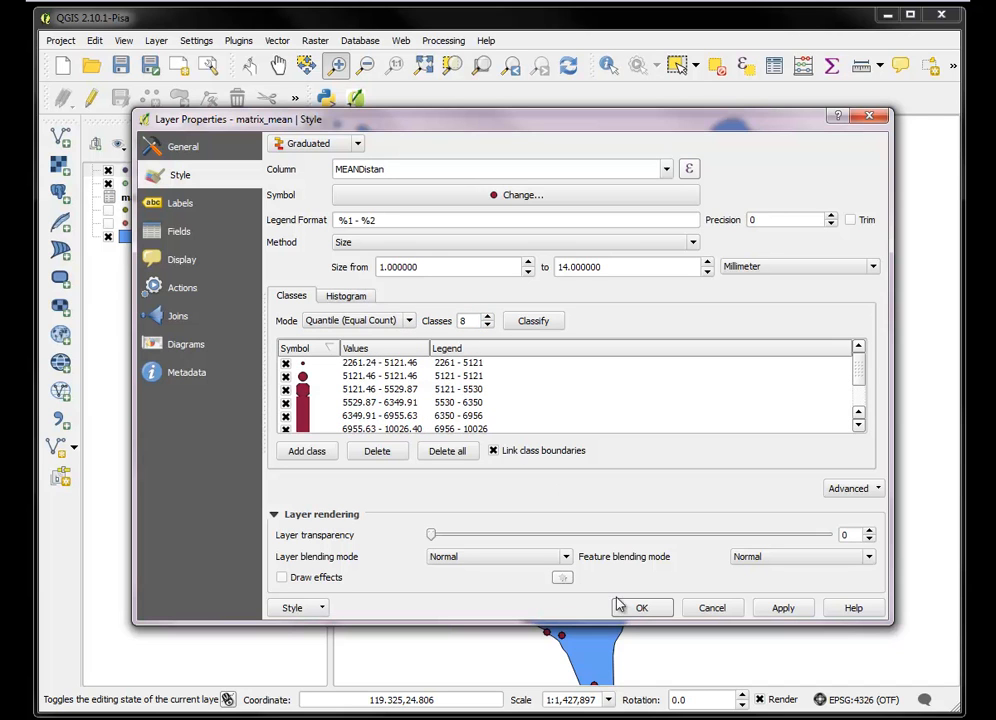
left_click_drag(447, 540, 514, 539)
left_click(644, 609)
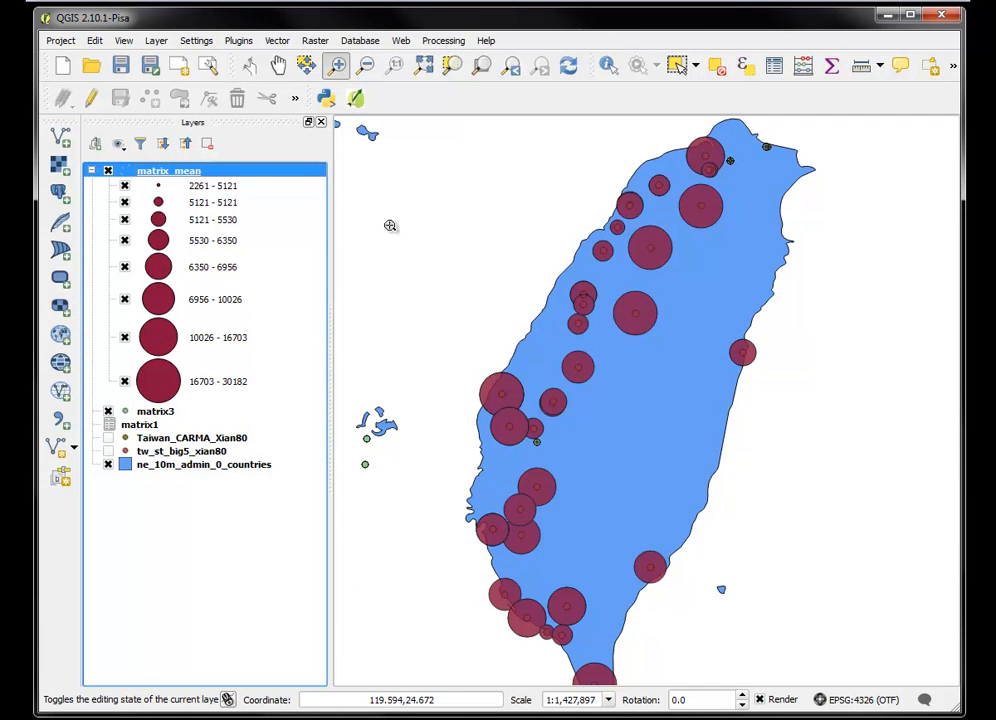